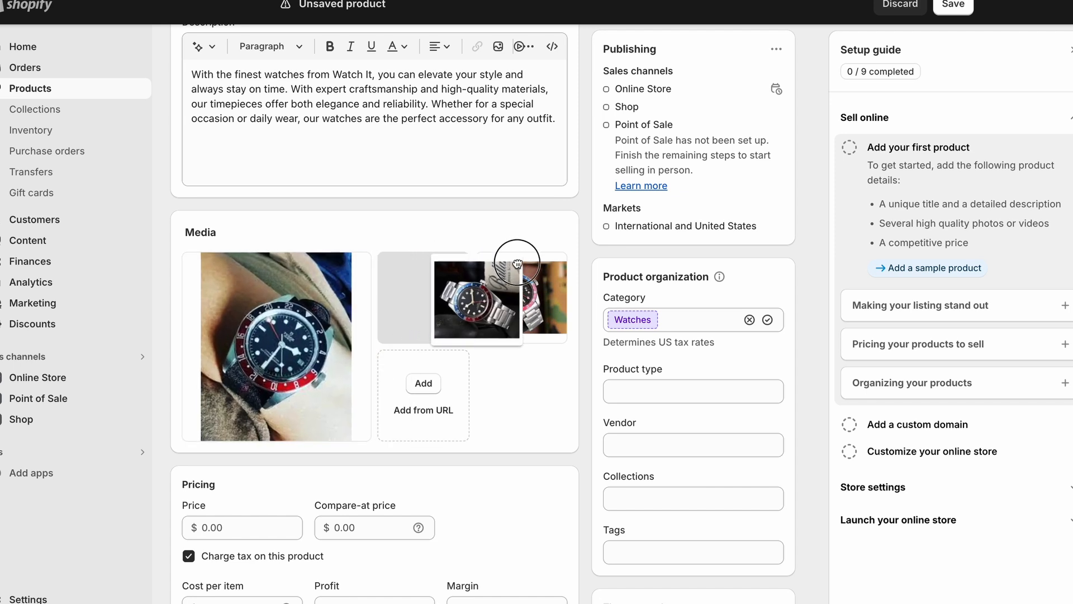
pyautogui.click(390, 263)
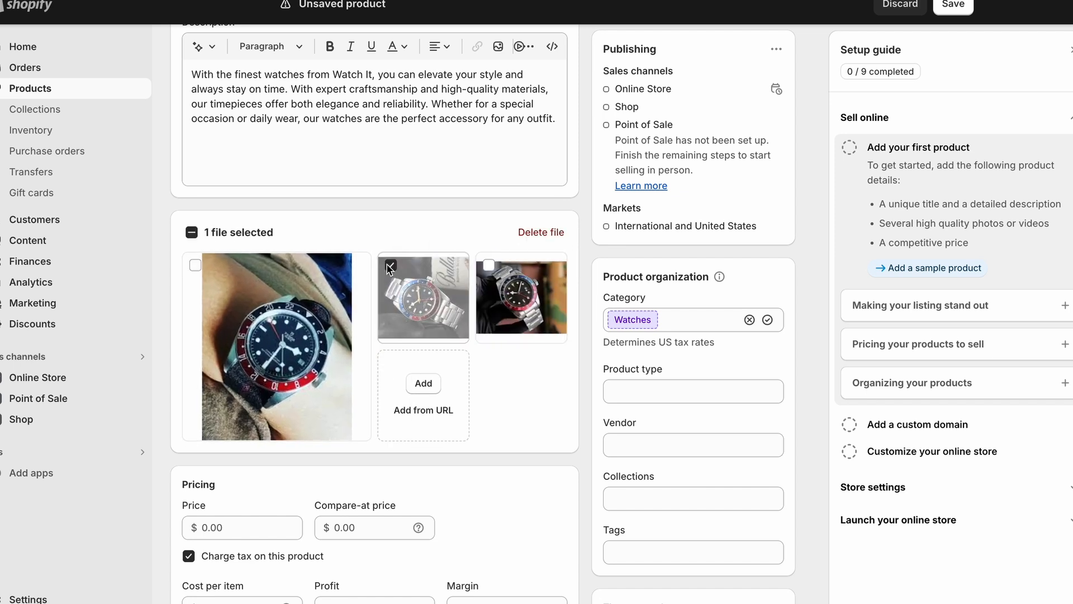
pyautogui.click(390, 263)
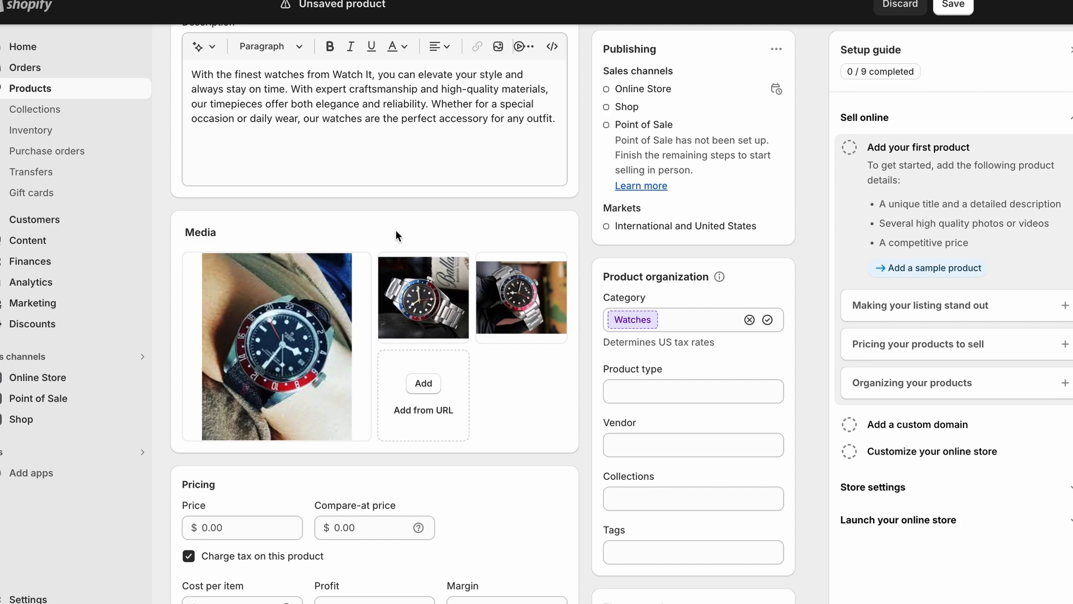
# Step: Set the product's price to $50 and its compare-at price to $65
pyautogui.scroll(-5, 394, 229)
pyautogui.click(244, 319)
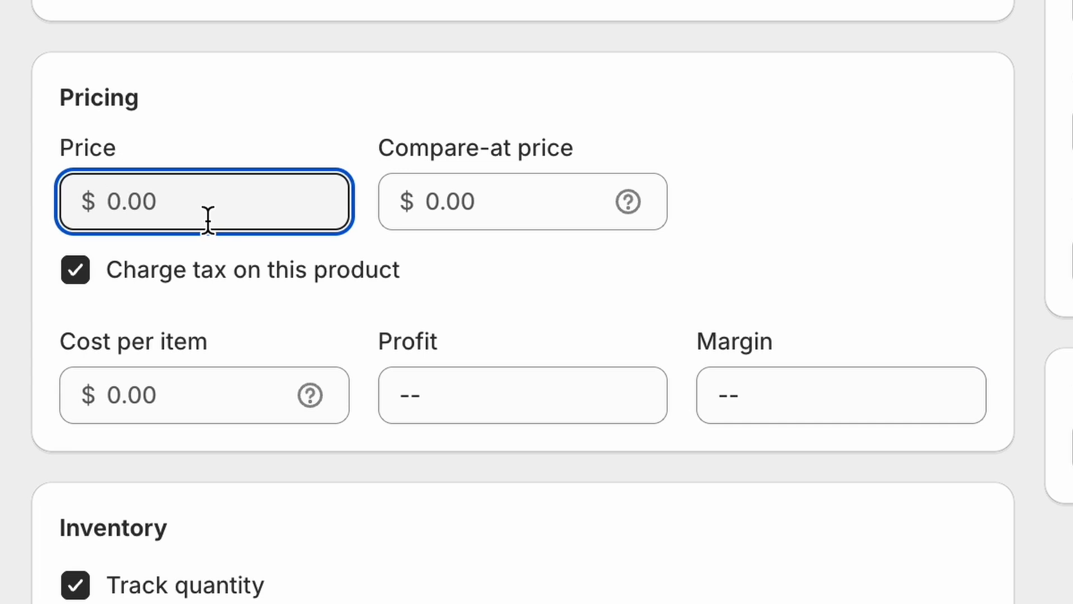
pyautogui.write('50')
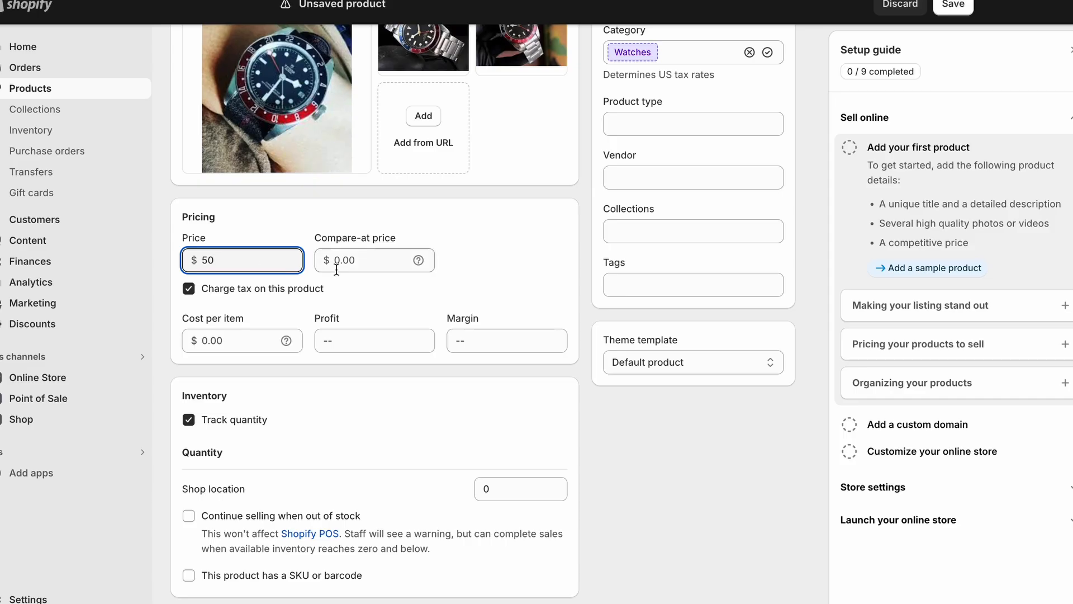
pyautogui.click(355, 260)
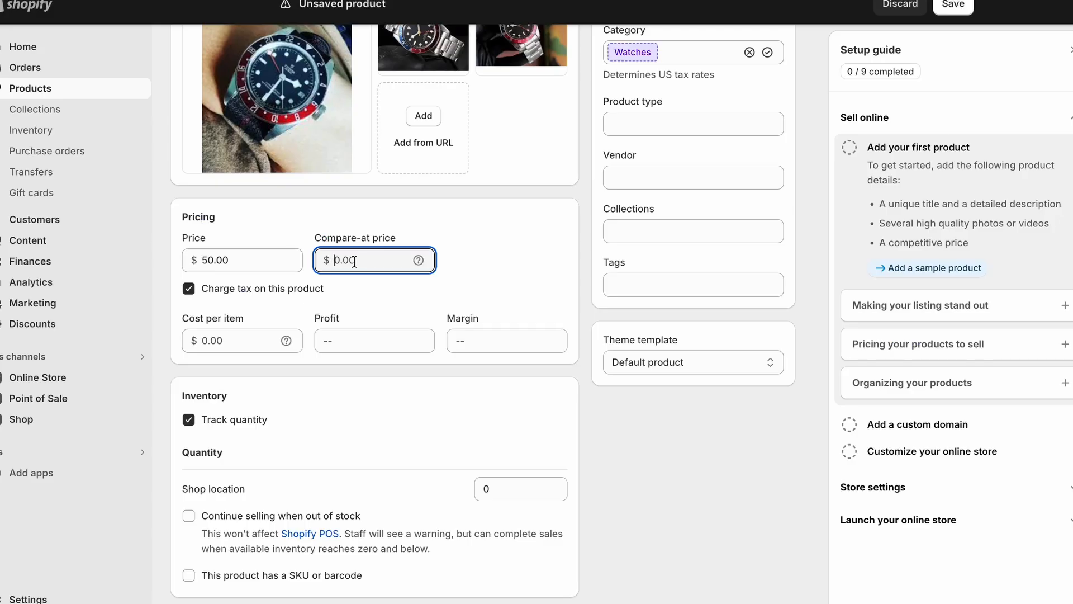
pyautogui.write('65')
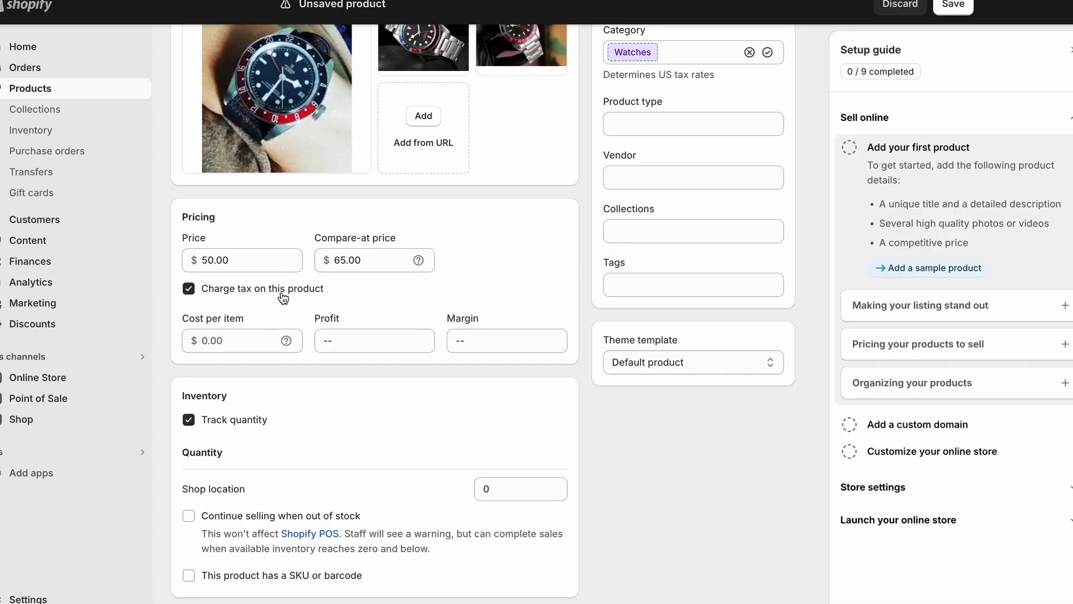
# Step: Set the product's cost per item to $20, keeping tax charged on this product
pyautogui.click(281, 293)
pyautogui.click(281, 294)
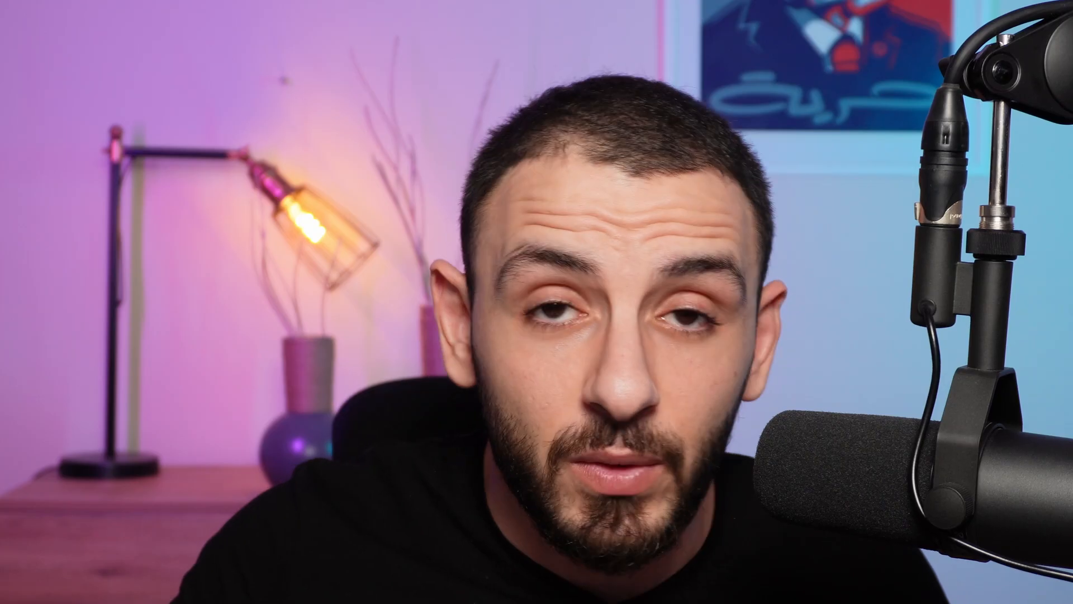
pyautogui.click(241, 341)
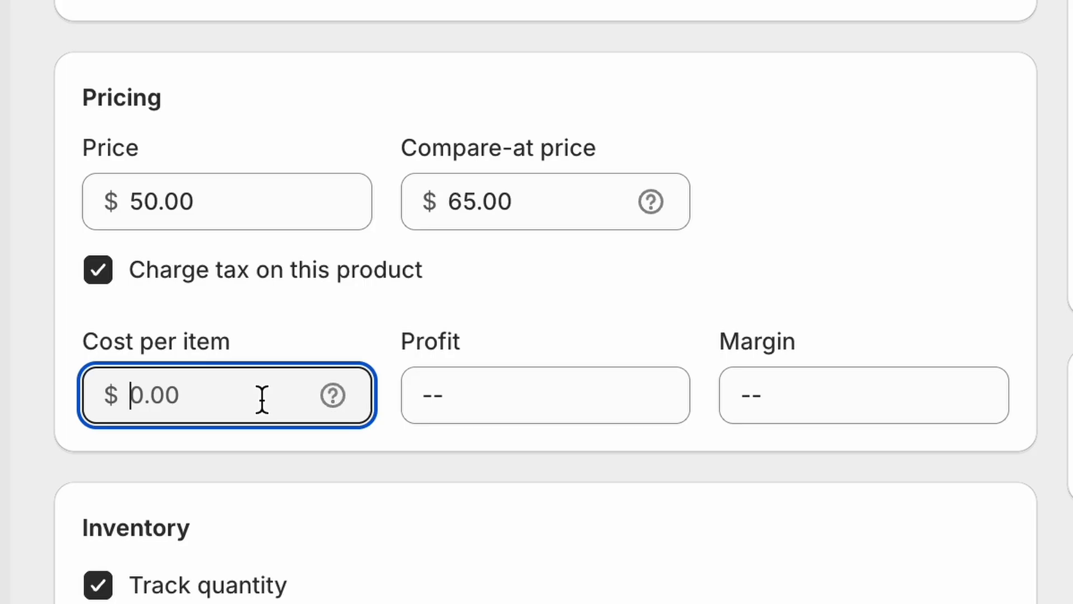
pyautogui.write('20')
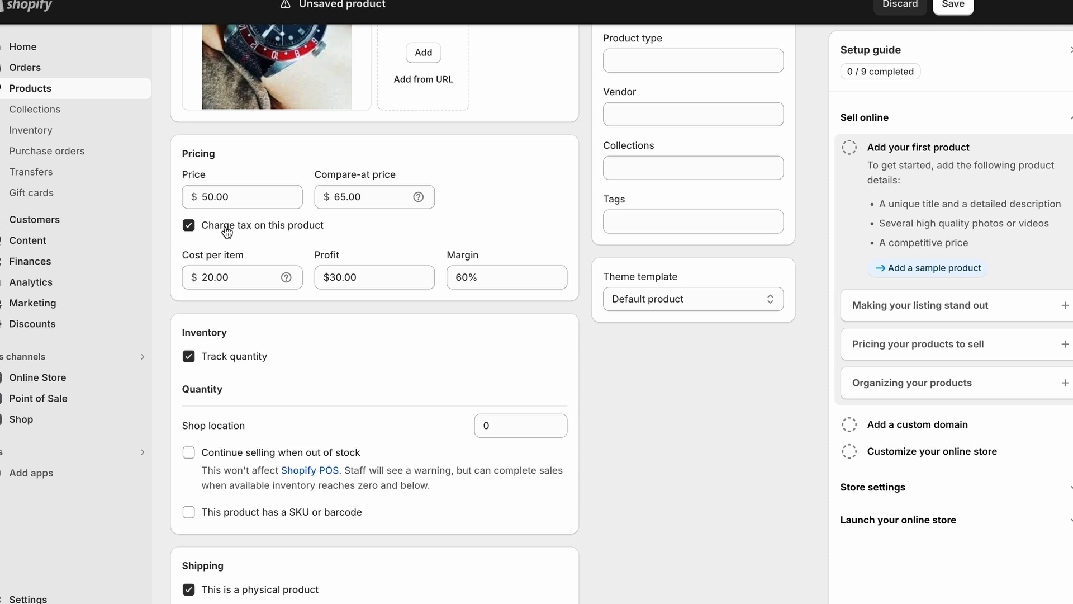
# Step: Allow the watch to continue selling when it is out of stock in the inventory settings
pyautogui.scroll(-1, 227, 232)
pyautogui.scroll(-3, 226, 232)
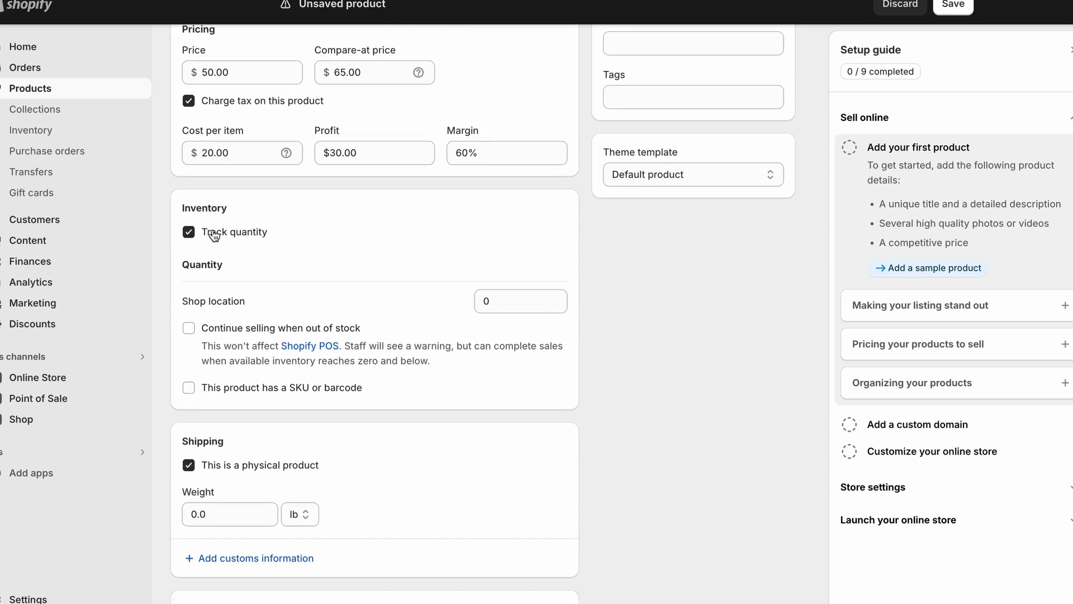
pyautogui.scroll(-1, 221, 334)
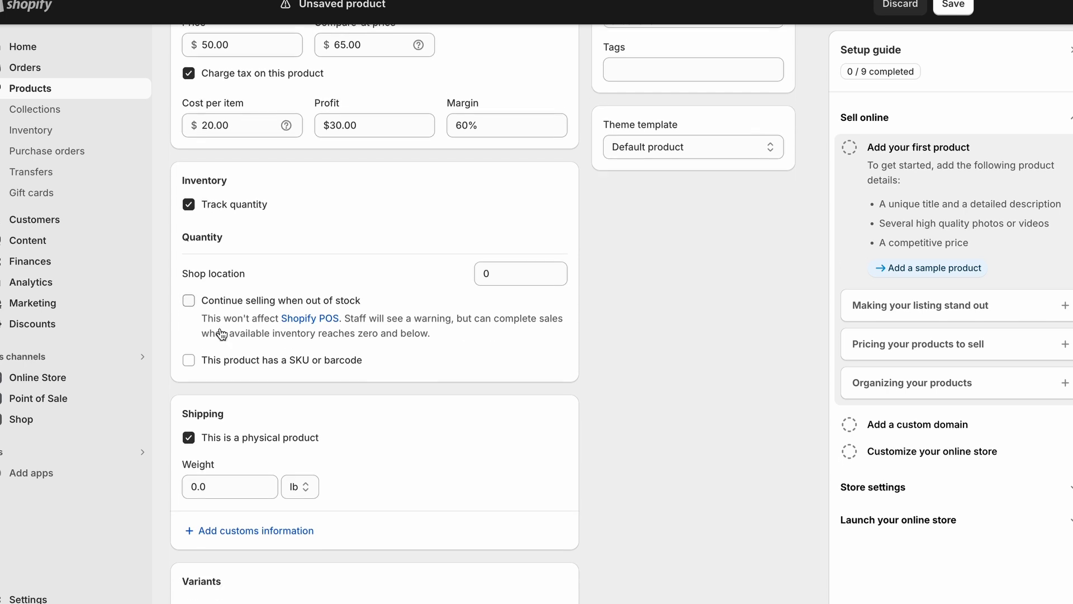
pyautogui.click(516, 268)
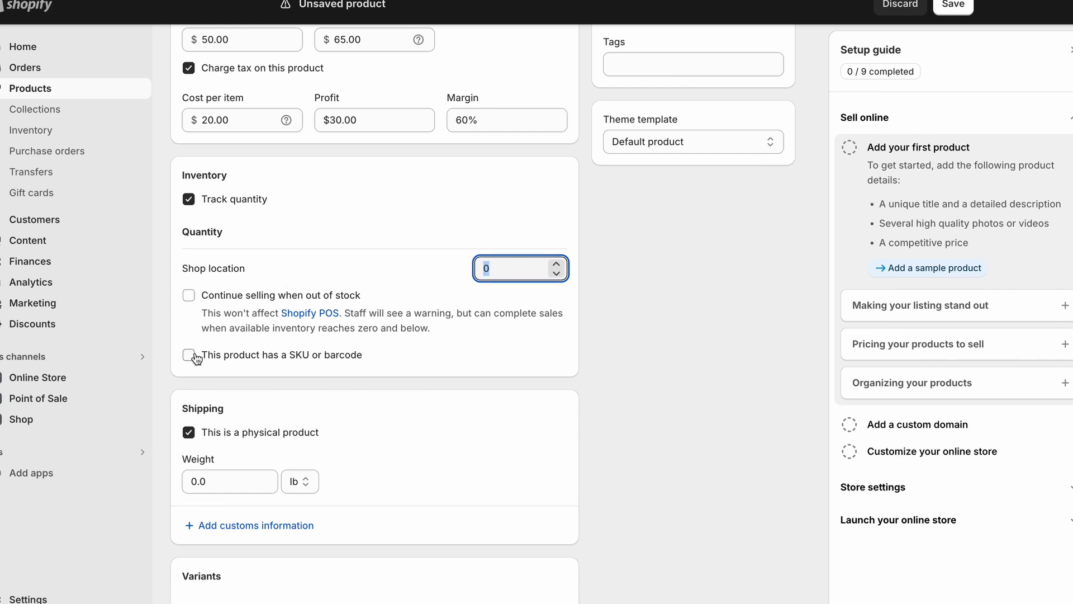
pyautogui.click(189, 294)
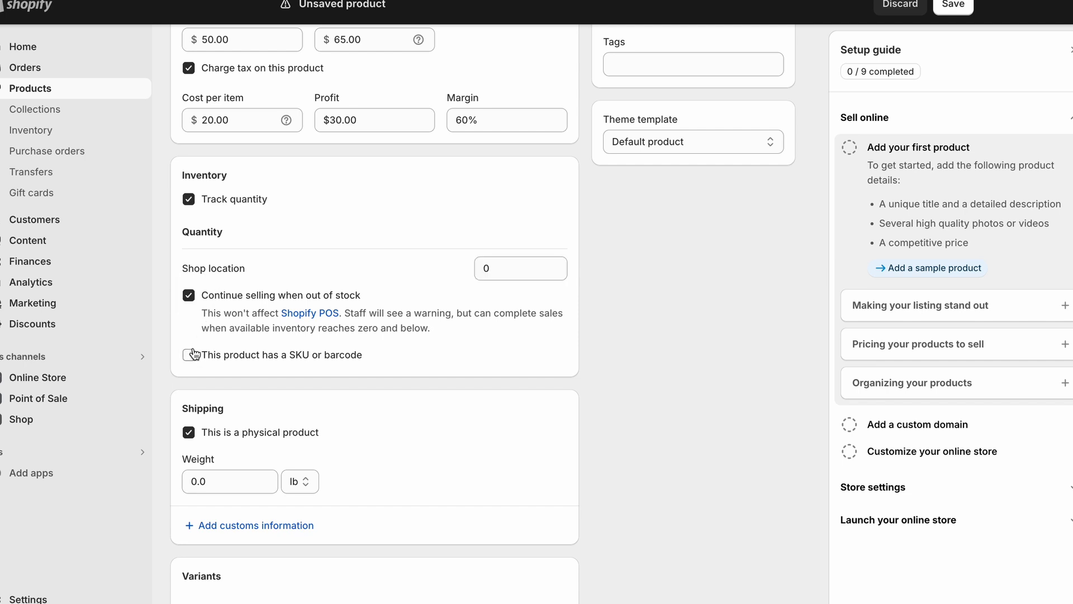
# Step: Mark the product as having a SKU or barcode and set its SKU to mw001
pyautogui.scroll(-1, 197, 369)
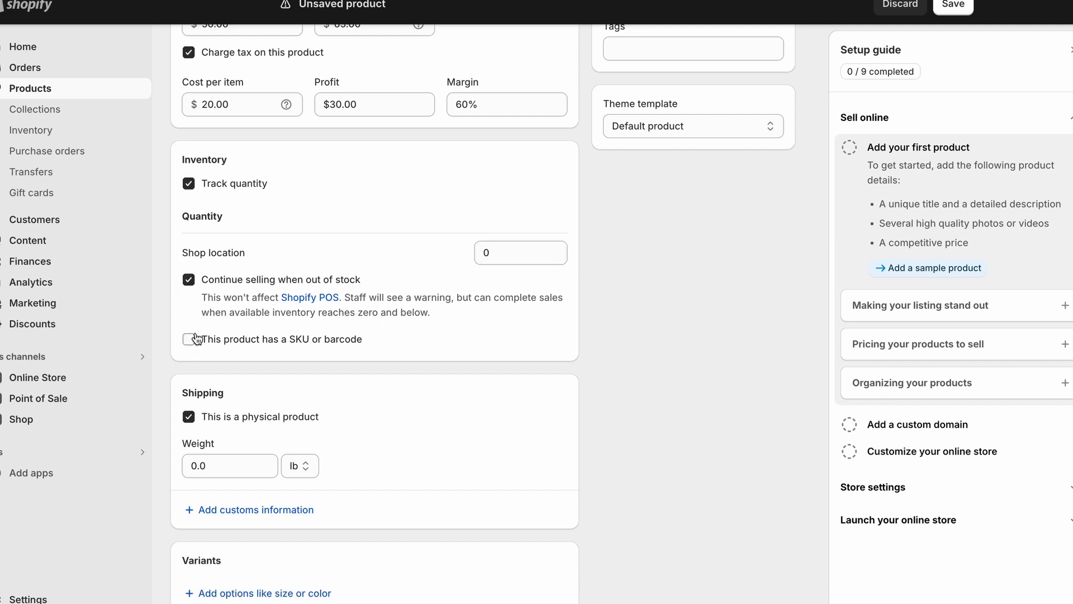
pyautogui.click(190, 341)
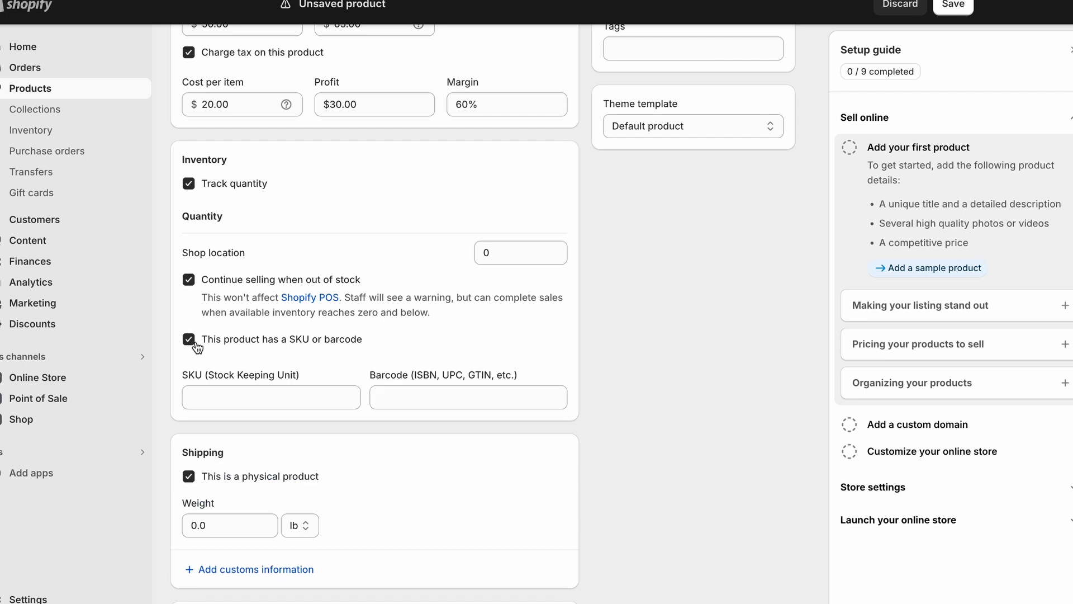
pyautogui.click(297, 399)
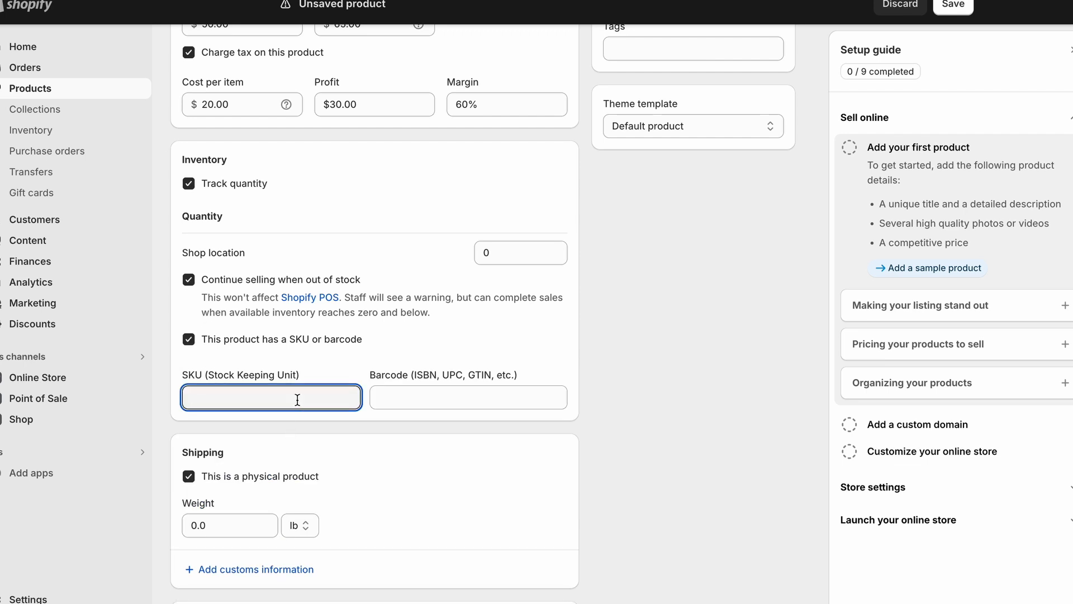
pyautogui.write('mw001')
# Step: Set the physical product's shipping weight to 300 g and expand its customs information
pyautogui.scroll(-3, 254, 418)
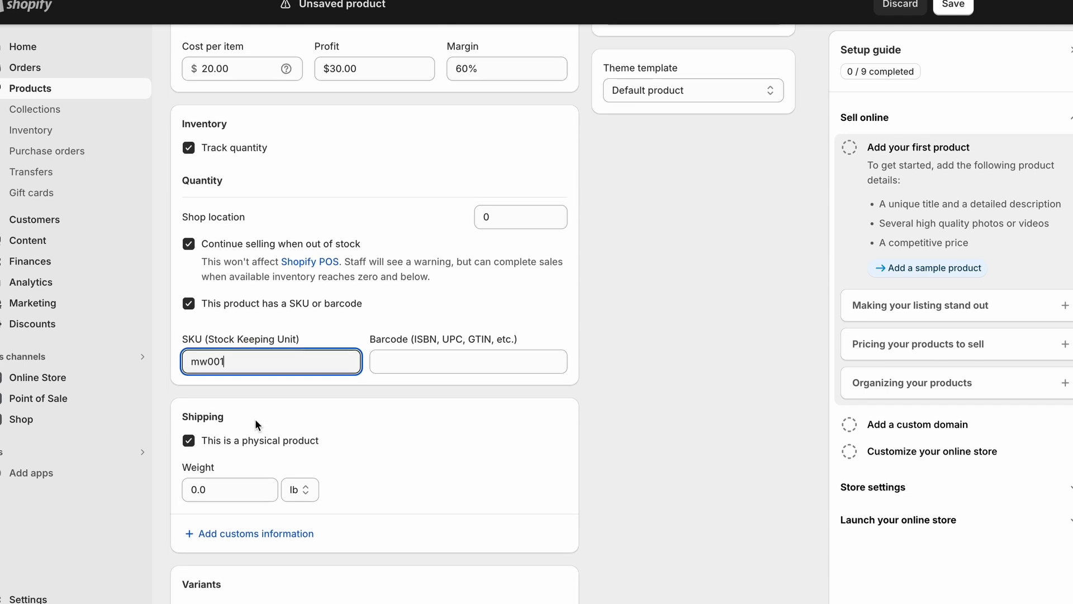
pyautogui.scroll(-1, 274, 286)
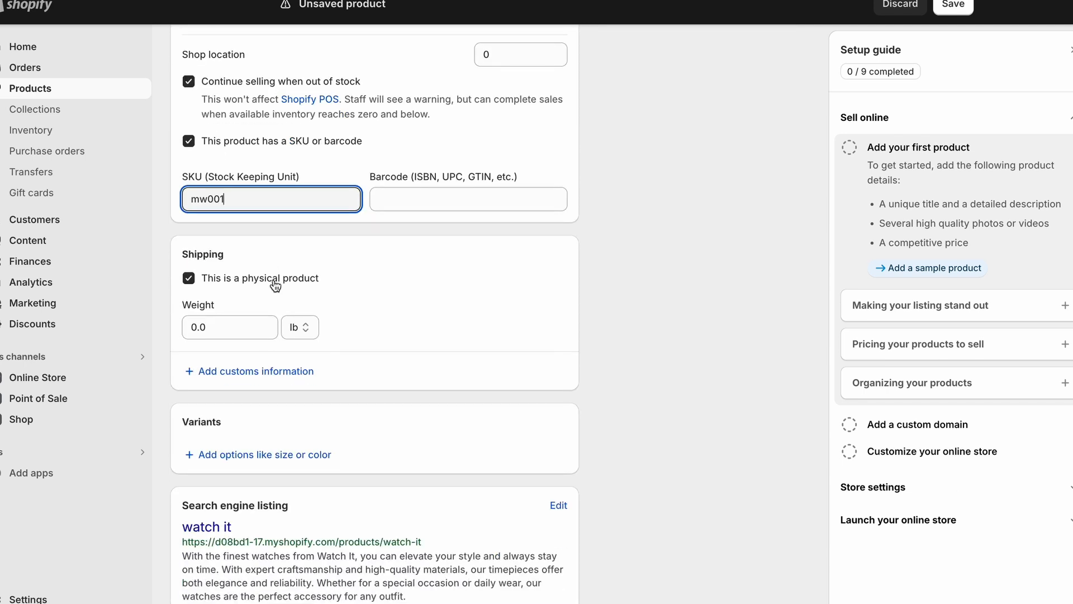
pyautogui.click(239, 316)
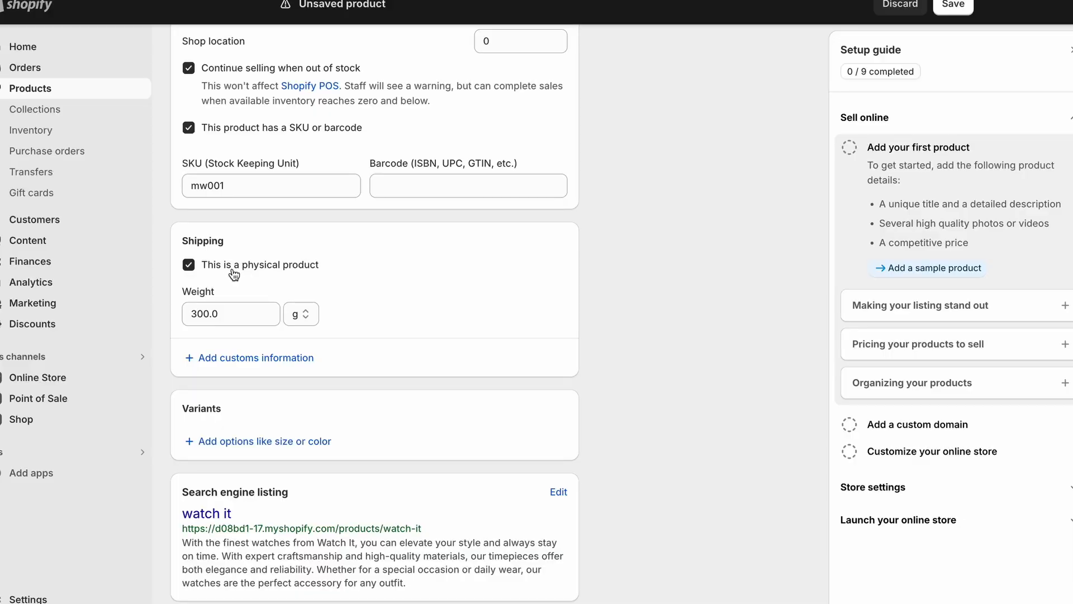
pyautogui.click(234, 274)
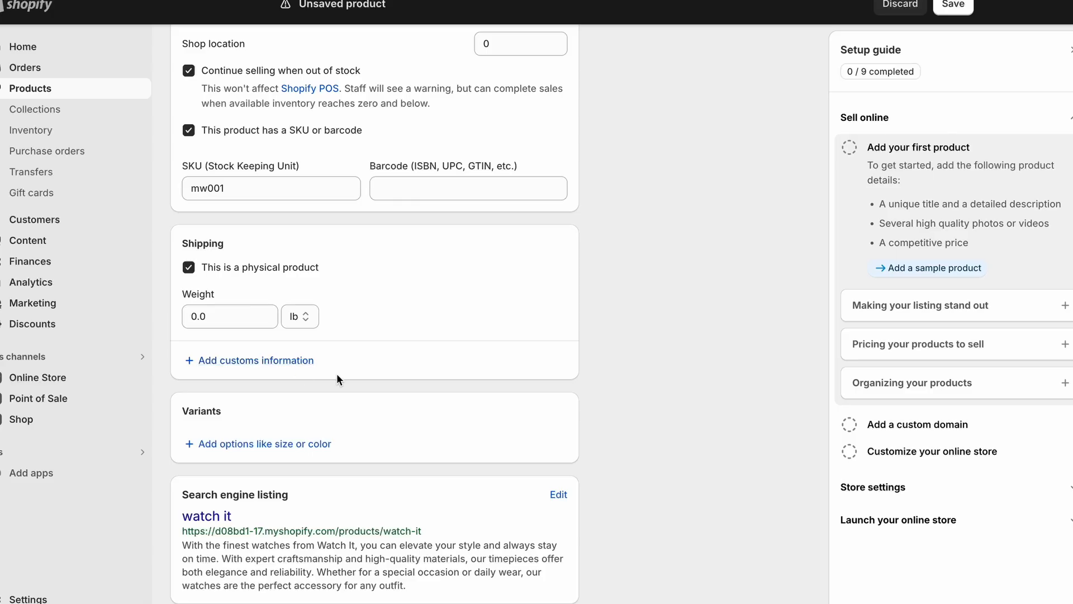
pyautogui.click(237, 313)
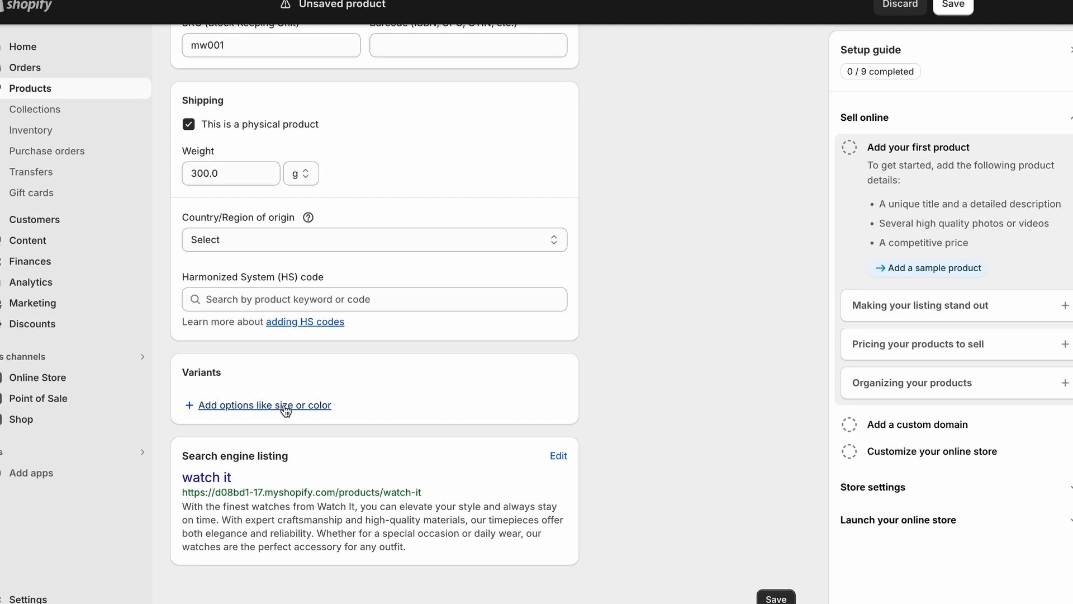
pyautogui.click(285, 410)
pyautogui.scroll(-1, 286, 420)
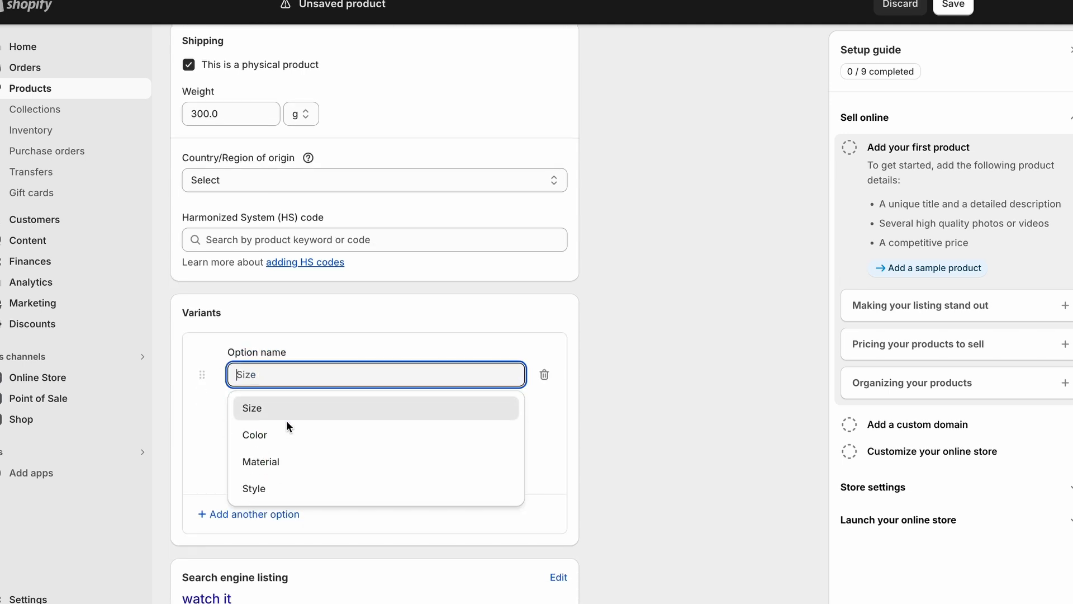
pyautogui.click(207, 451)
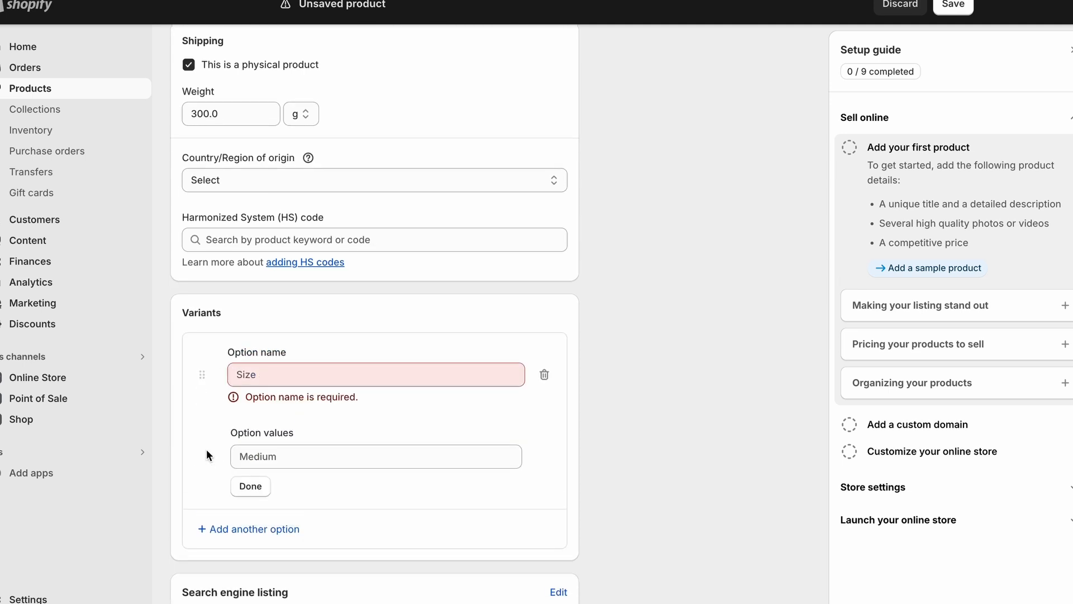
pyautogui.scroll(-1, 207, 454)
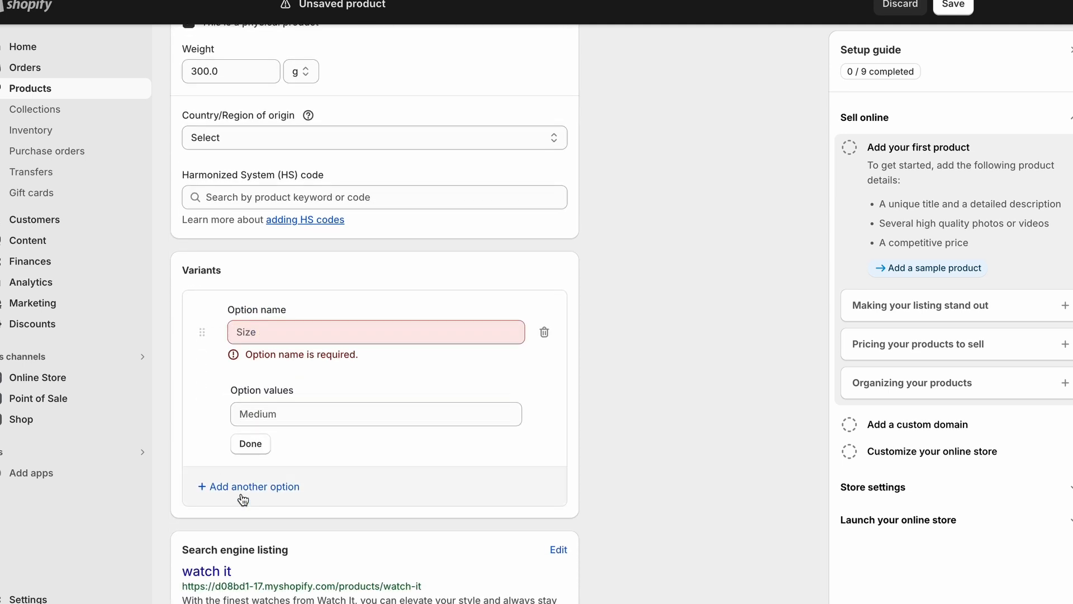
pyautogui.click(272, 442)
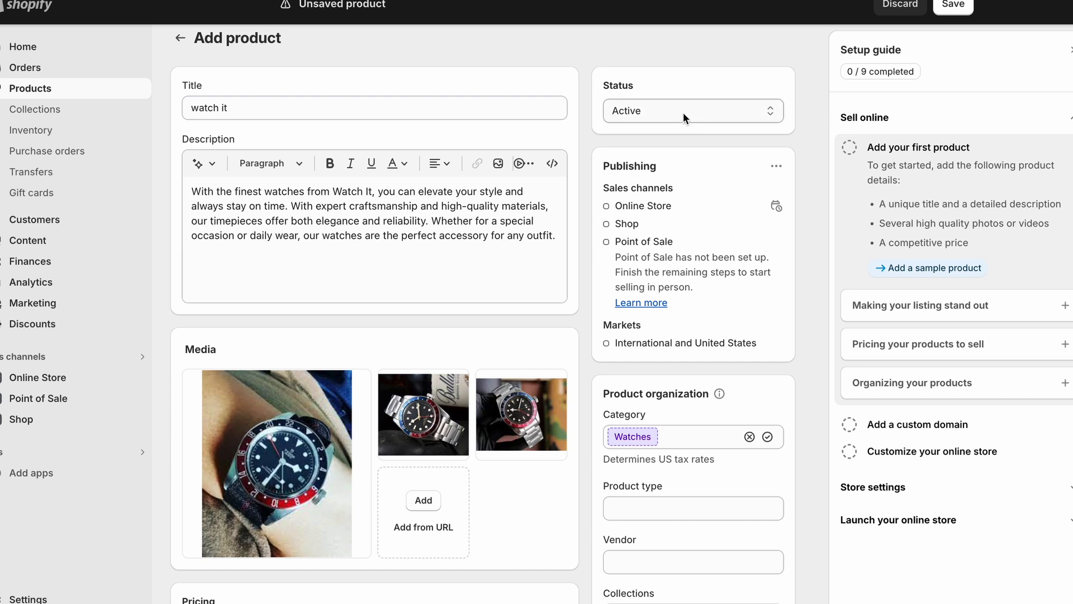
# Step: Review the product's status, sales channels and markets, and its organization details such as category, product type, vendor, collections and tags
pyautogui.scroll(-1, 682, 113)
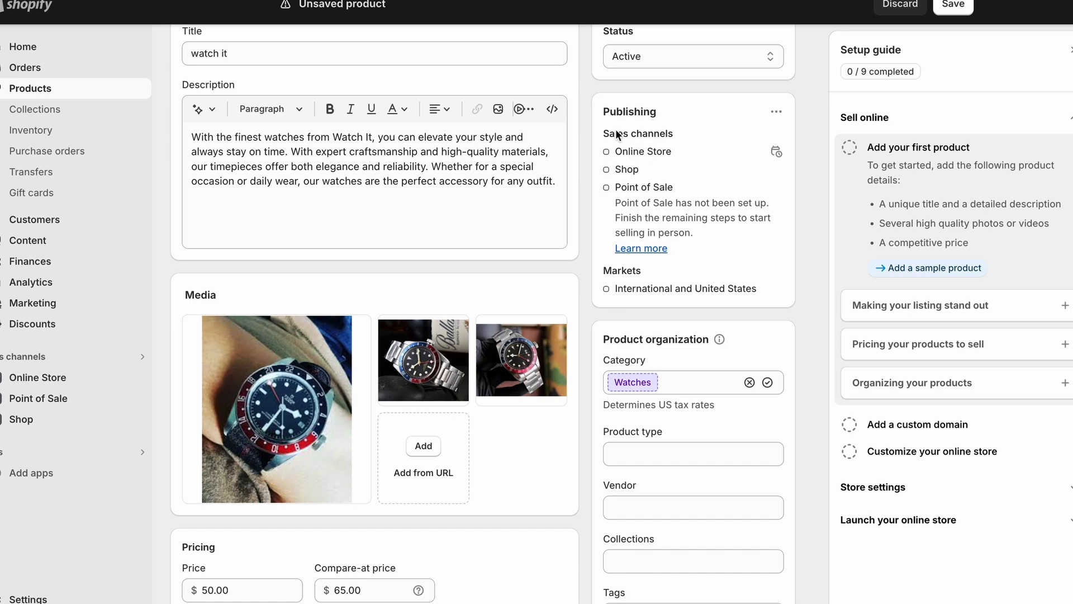
pyautogui.scroll(-2, 617, 135)
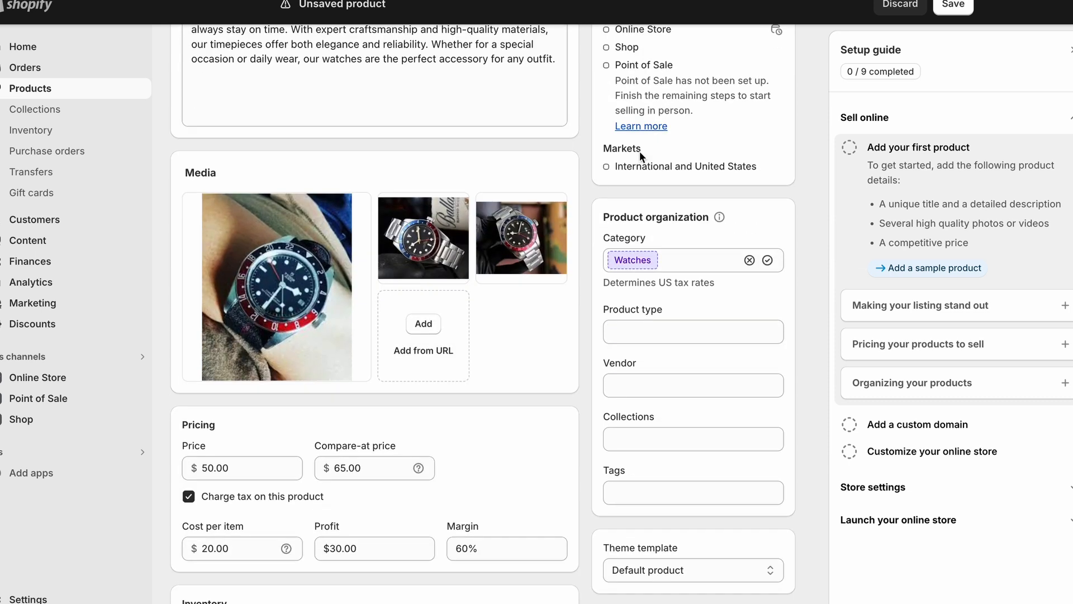
pyautogui.scroll(1, 666, 166)
pyautogui.scroll(-2, 666, 166)
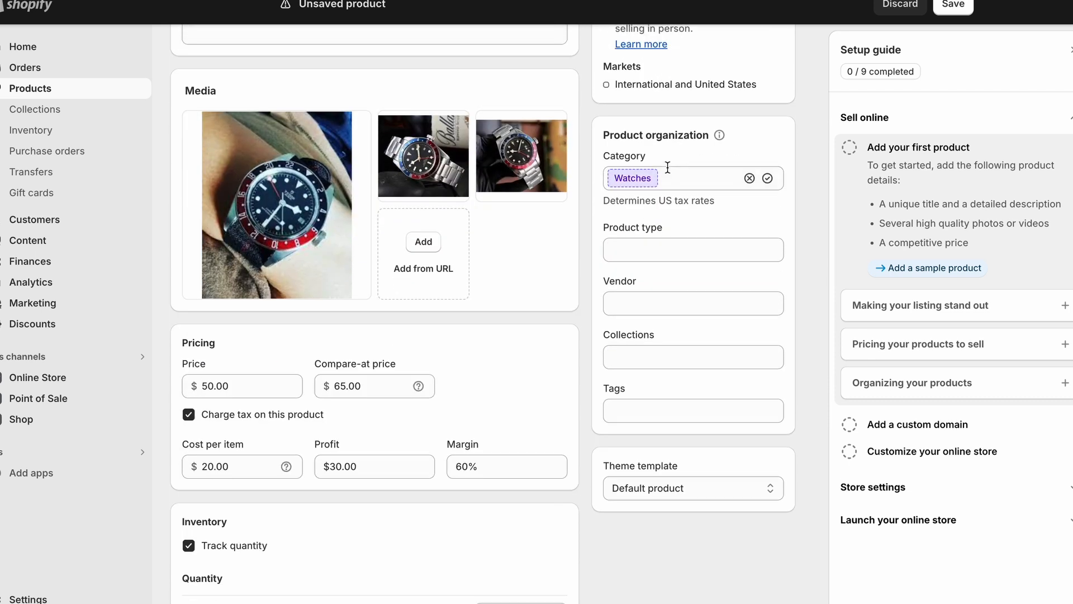
pyautogui.scroll(-1, 667, 168)
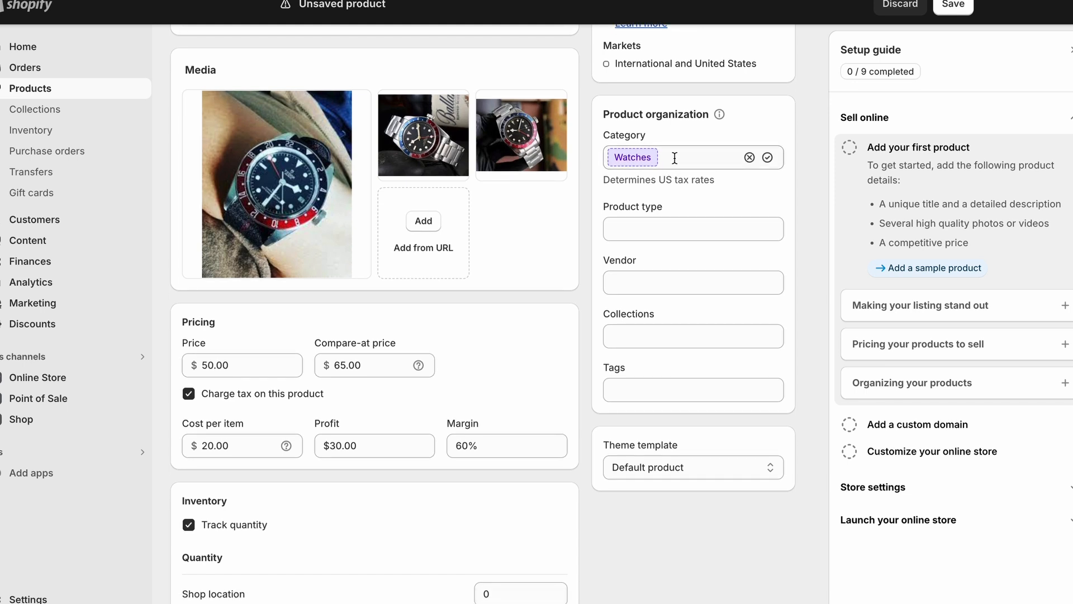
pyautogui.moveTo(708, 179); pyautogui.dragTo(631, 178)
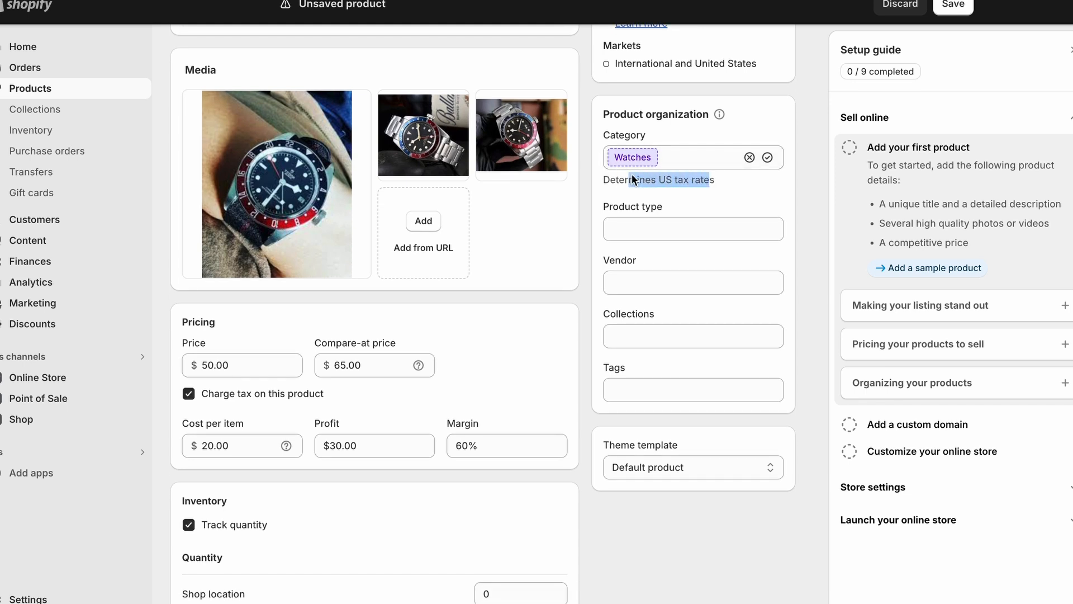
pyautogui.click(708, 196)
pyautogui.scroll(-1, 649, 218)
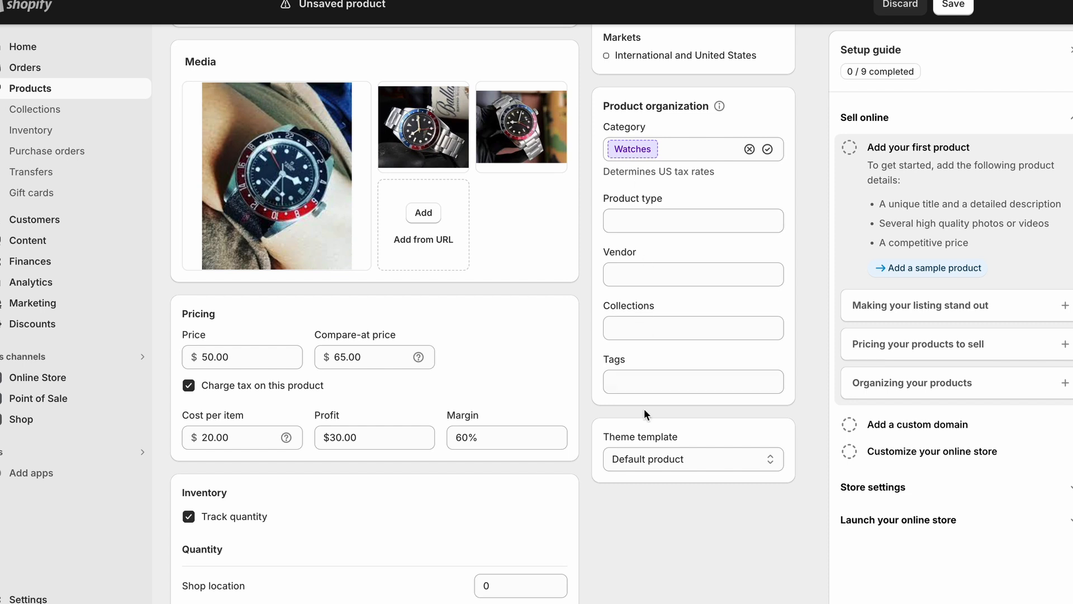
pyautogui.scroll(-1, 643, 408)
pyautogui.click(641, 285)
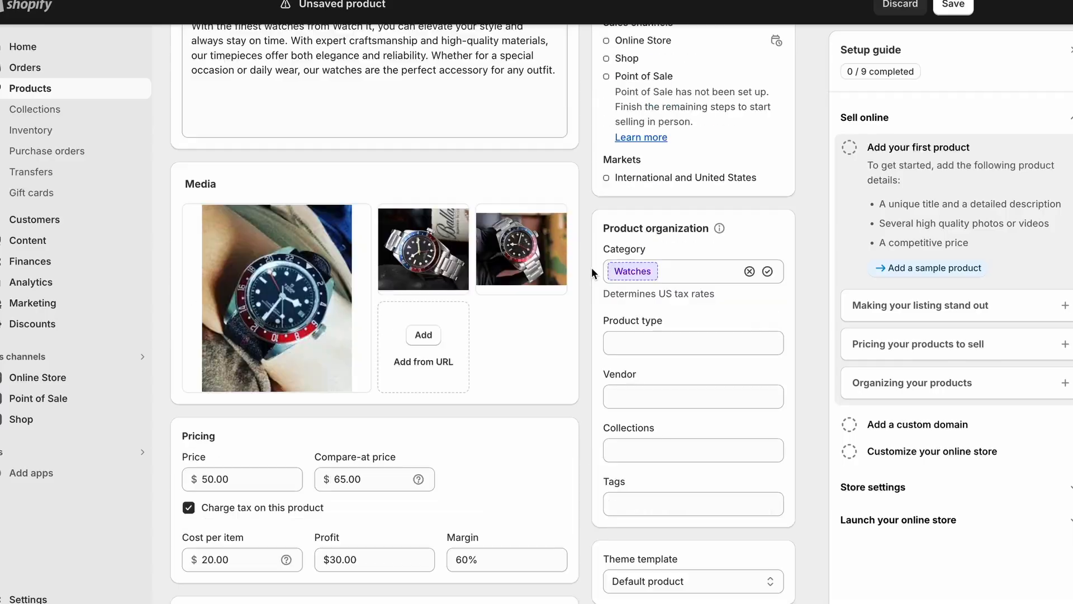
# Step: Check the search engine listing at the end of the product form and save the new product
pyautogui.scroll(-10, 591, 267)
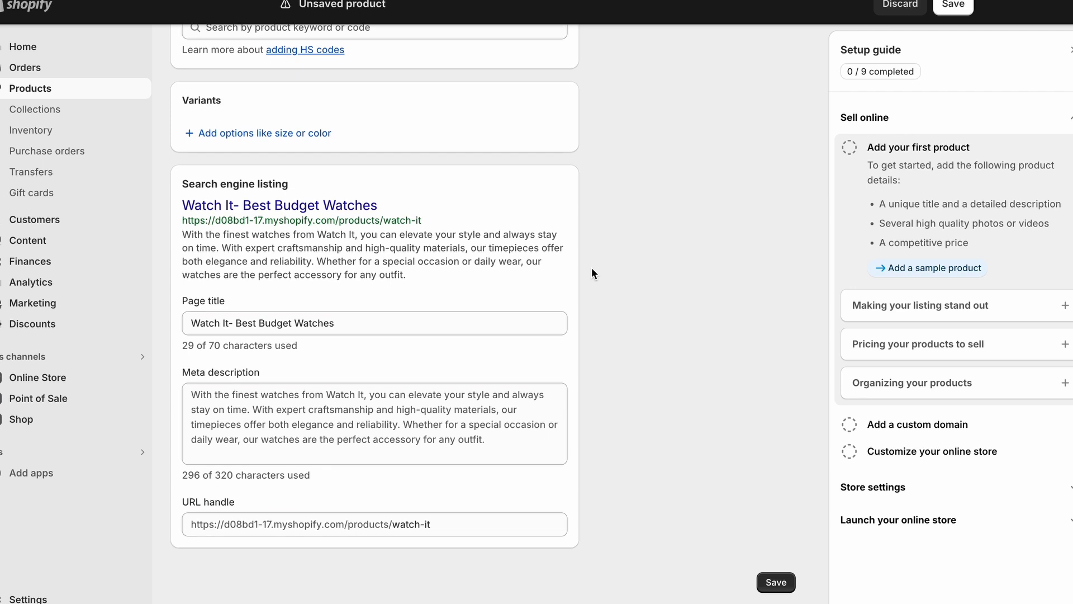
pyautogui.scroll(1, 592, 273)
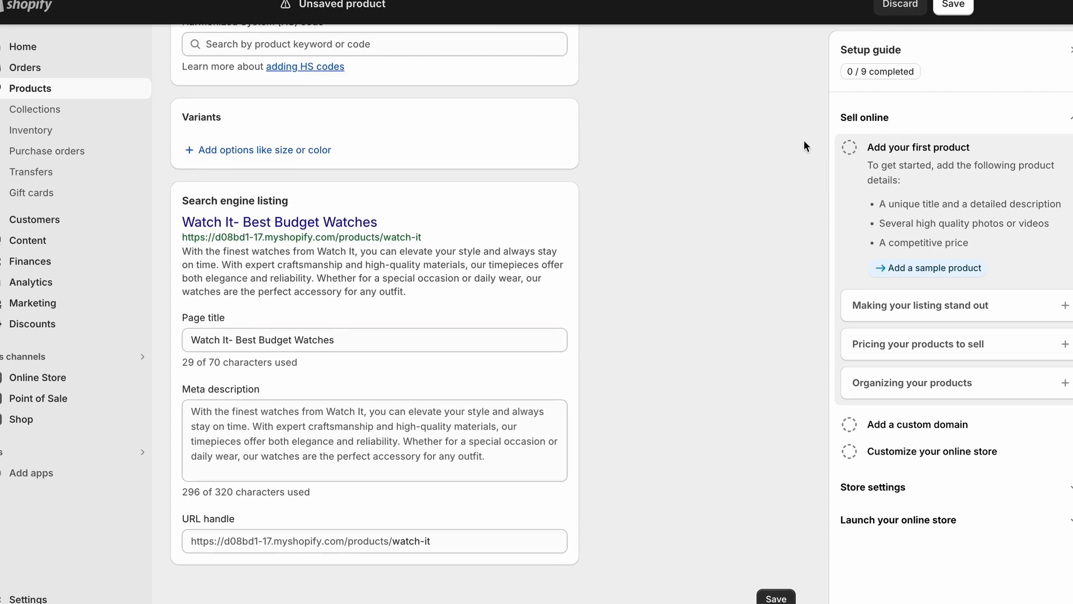
pyautogui.click(951, 6)
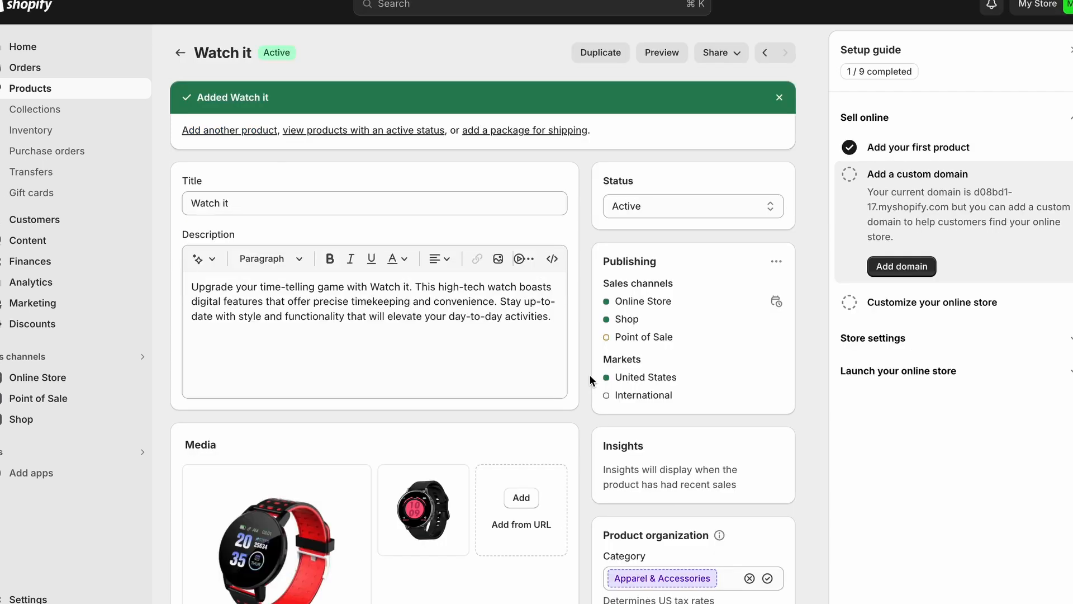
# Step: Start a new manual product collection titled Digital and leave its description empty
pyautogui.scroll(-5, 589, 377)
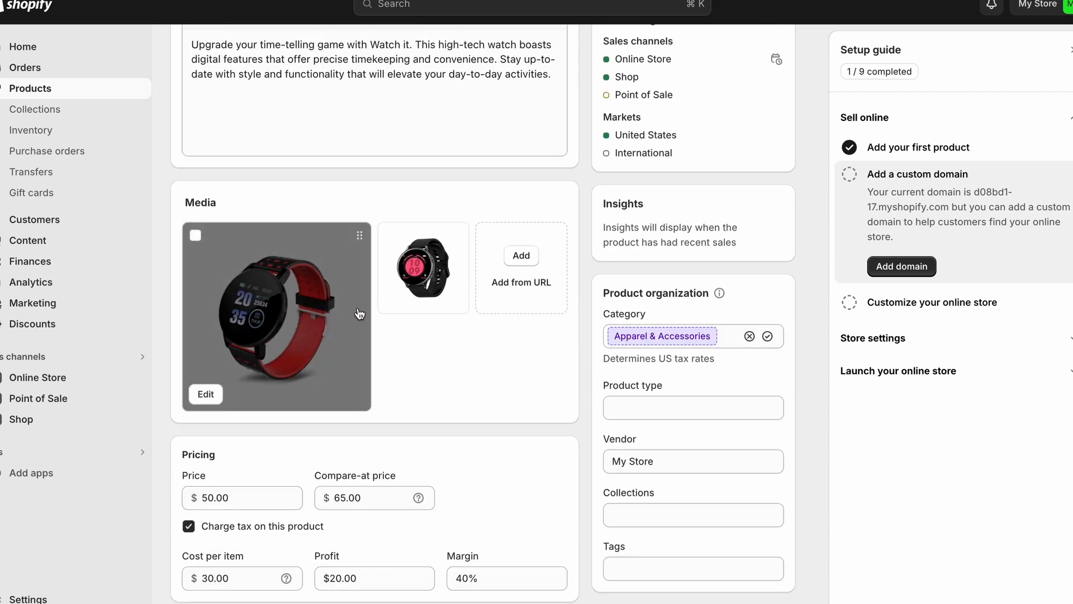
pyautogui.scroll(5, 566, 414)
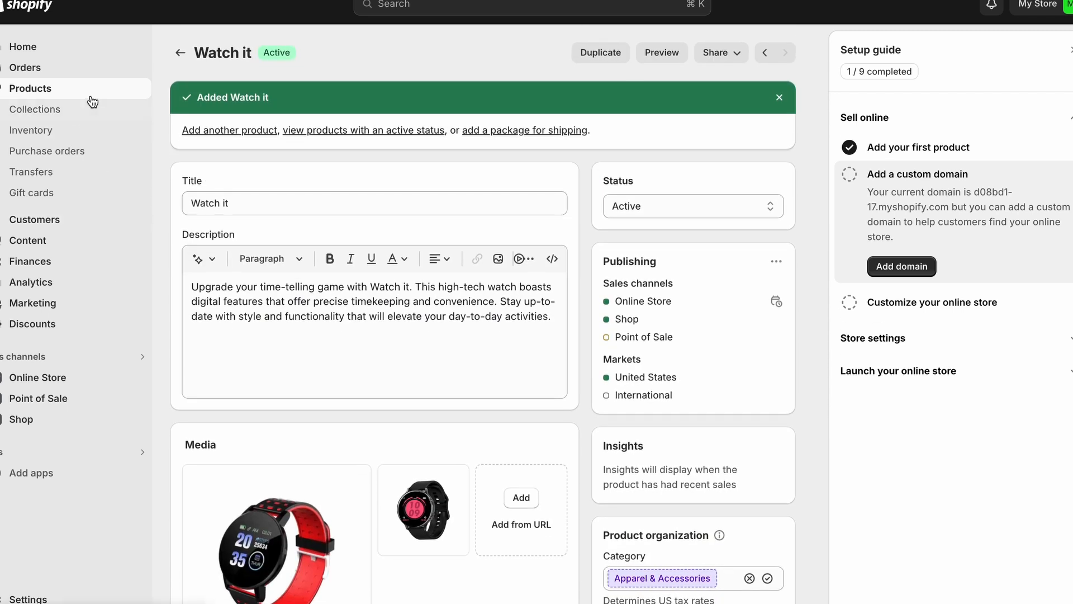
pyautogui.click(83, 119)
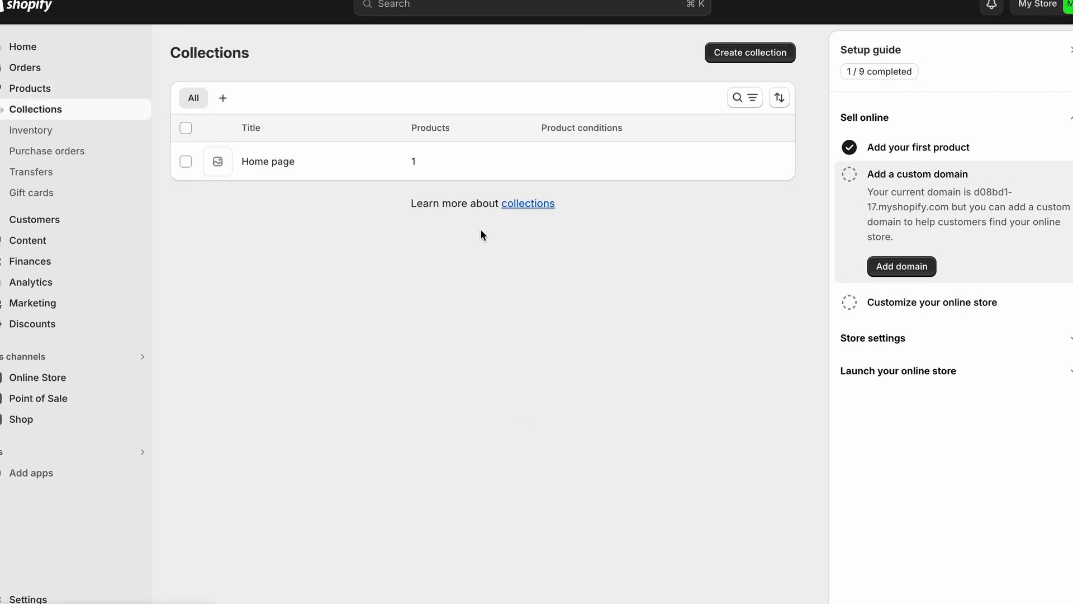
pyautogui.click(753, 53)
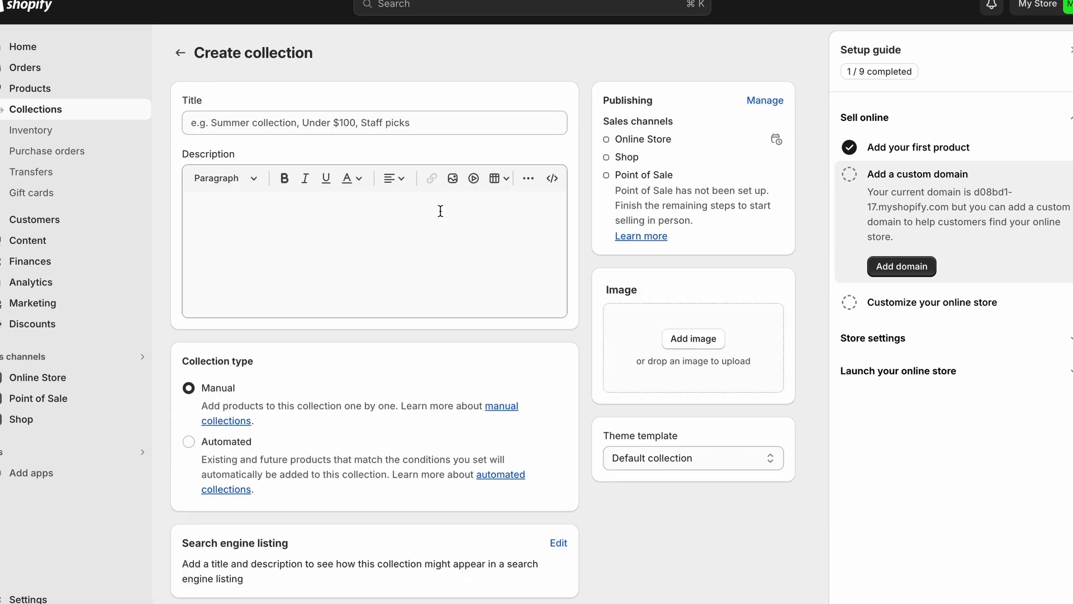
pyautogui.click(345, 126)
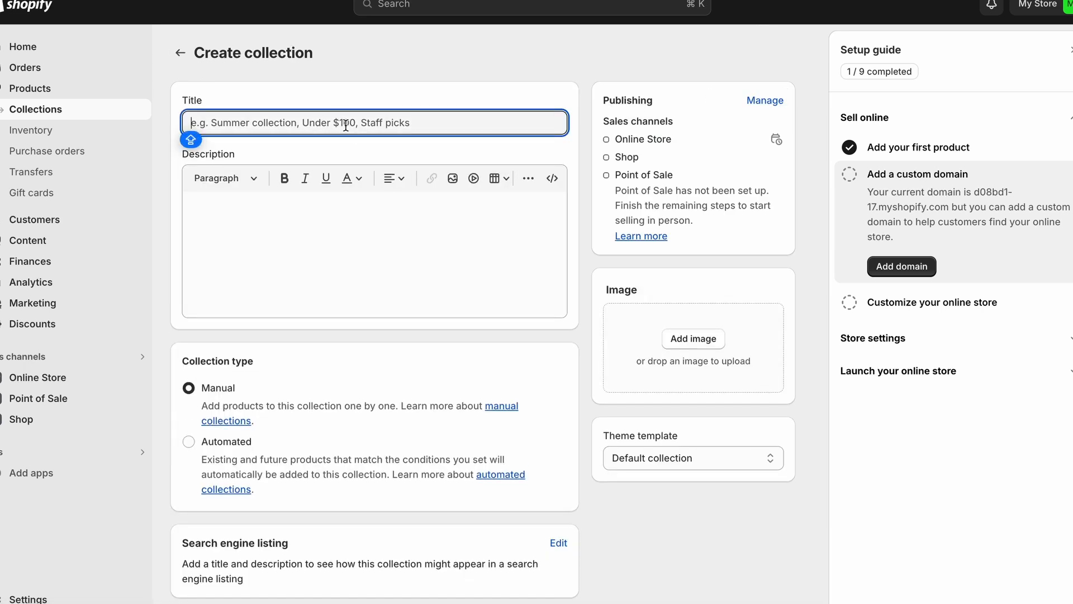
pyautogui.write('Digital')
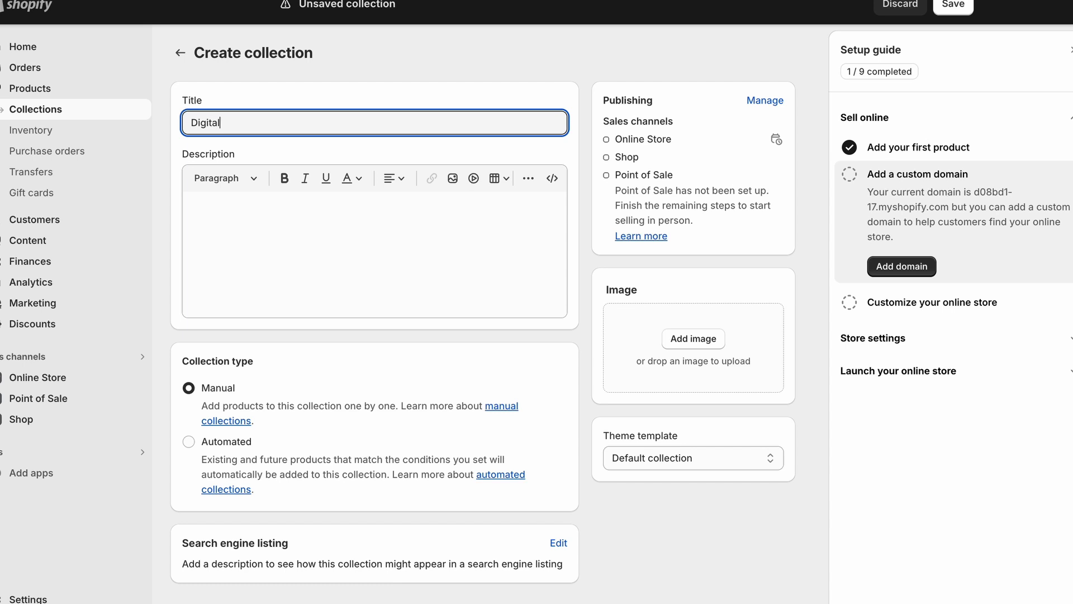
pyautogui.scroll(-1, 301, 262)
pyautogui.click(300, 263)
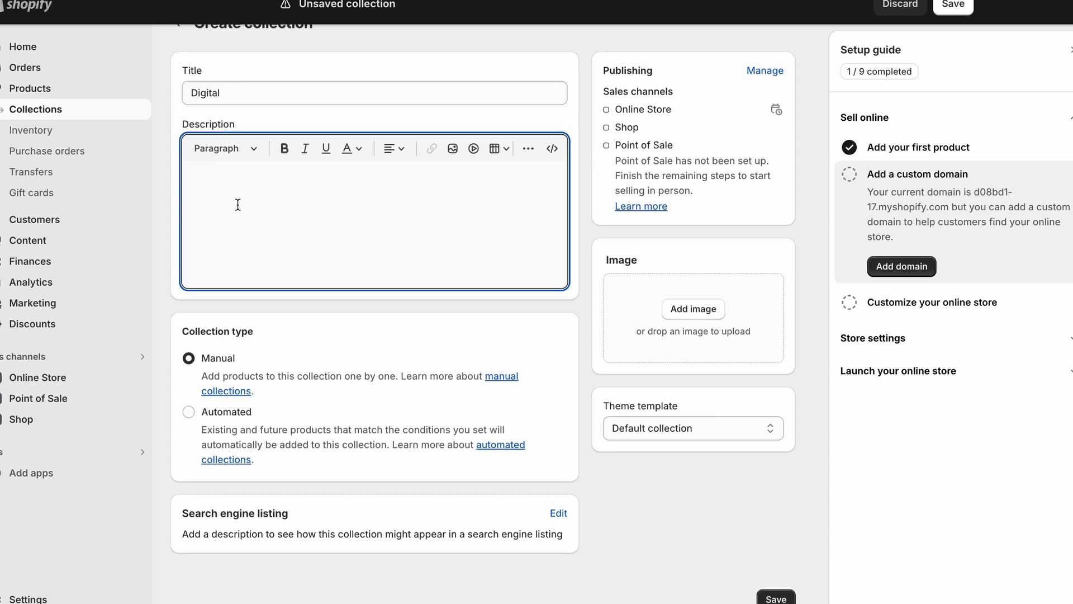
pyautogui.click(164, 221)
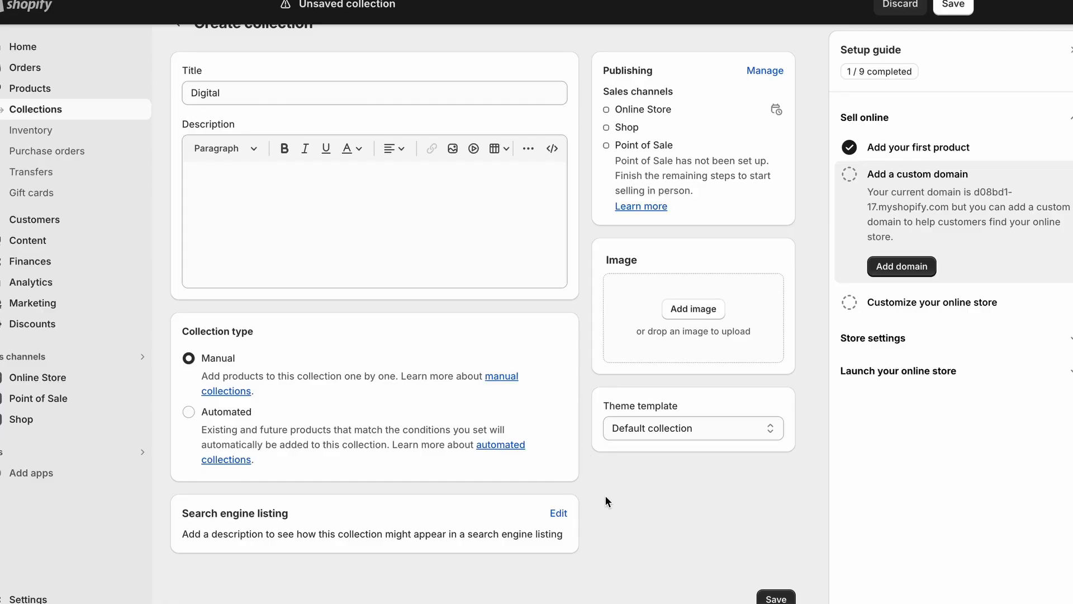
# Step: Add the black smartwatch picture as the Digital collection's image and save the collection
pyautogui.scroll(1, 783, 483)
pyautogui.scroll(-1, 782, 482)
pyautogui.click(712, 311)
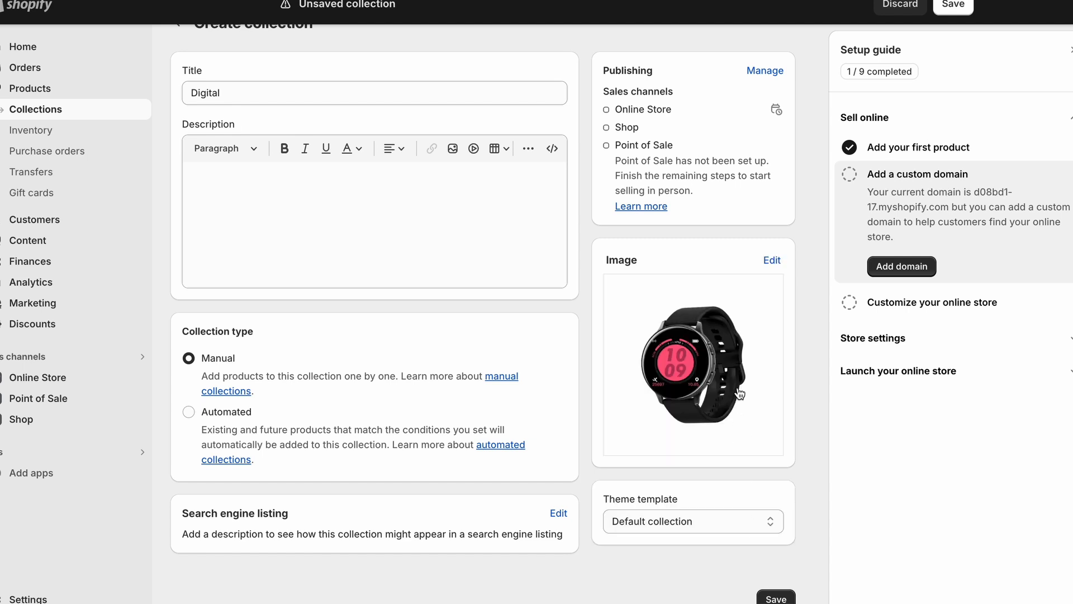
pyautogui.click(775, 599)
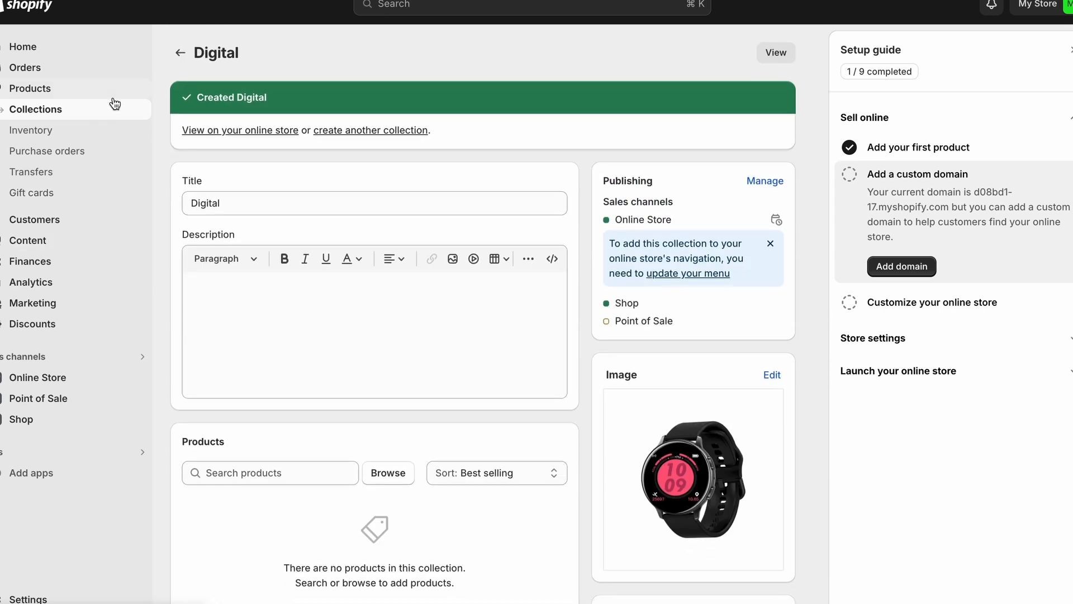
# Step: Create and save a second manual collection titled Mechanical, with the steel-bracelet watch photo as its image
pyautogui.click(98, 115)
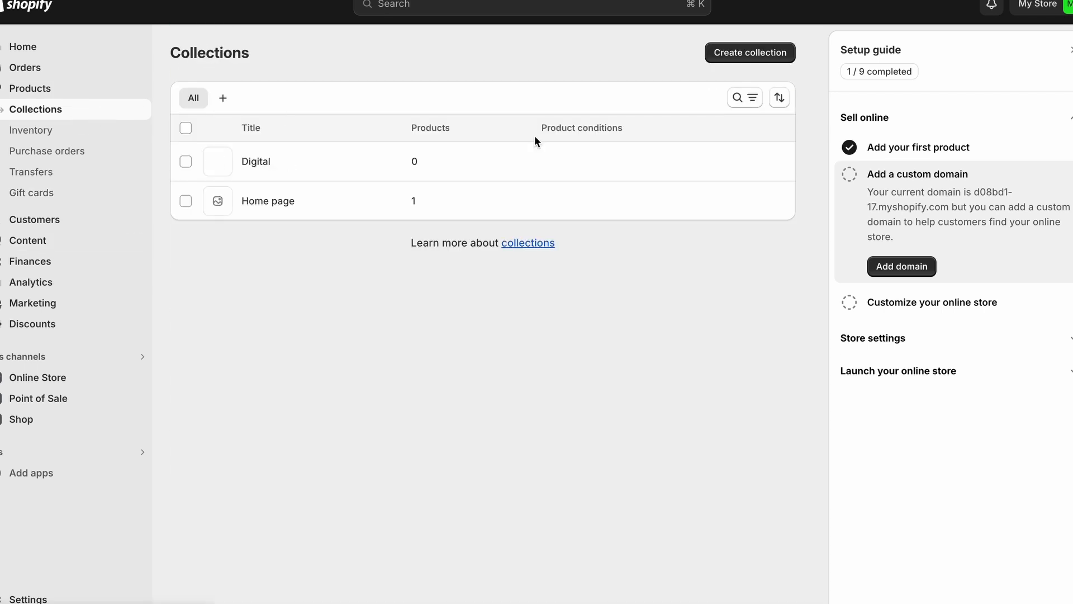
pyautogui.click(757, 55)
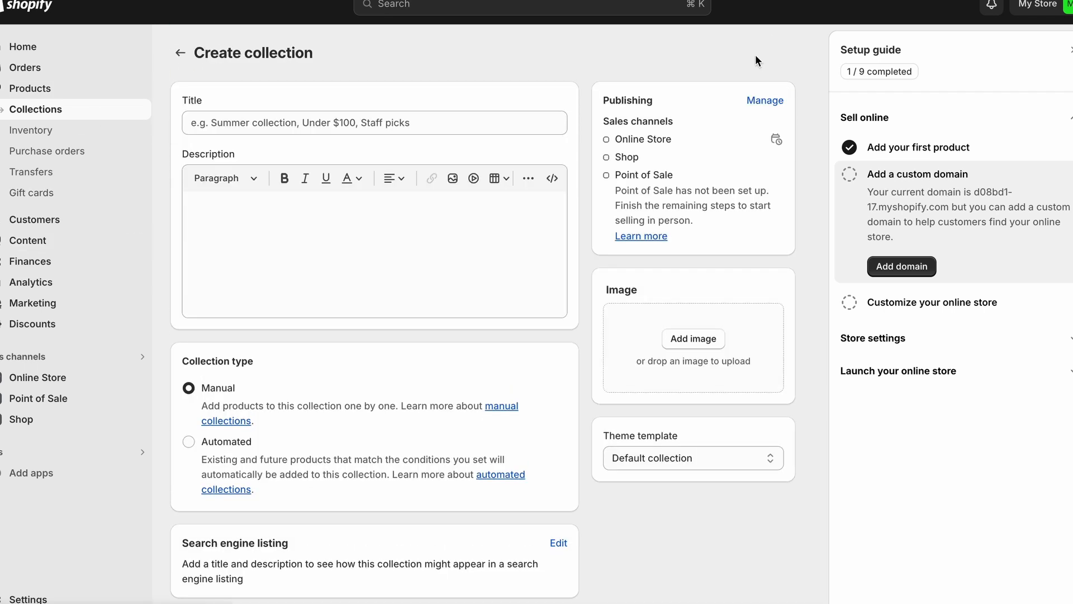
pyautogui.click(368, 124)
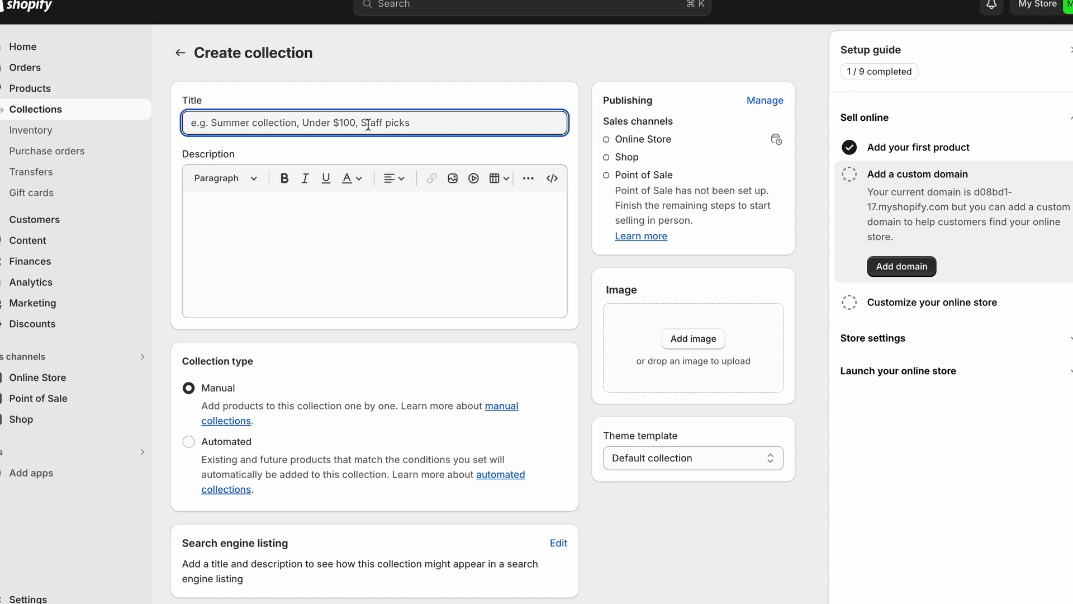
pyautogui.write('Mechanical')
pyautogui.scroll(-1, 520, 240)
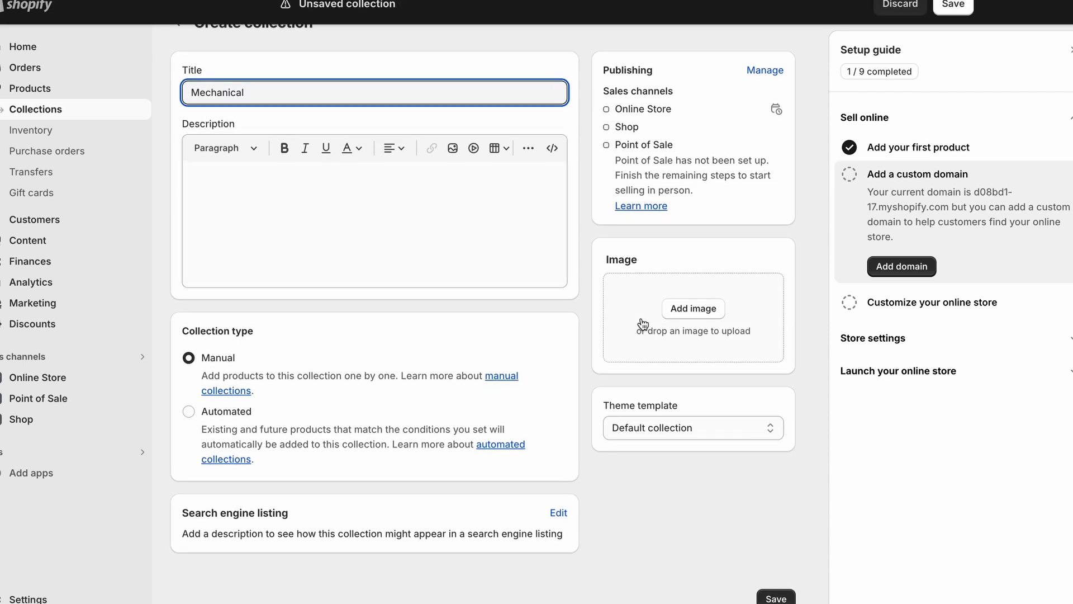
pyautogui.click(643, 324)
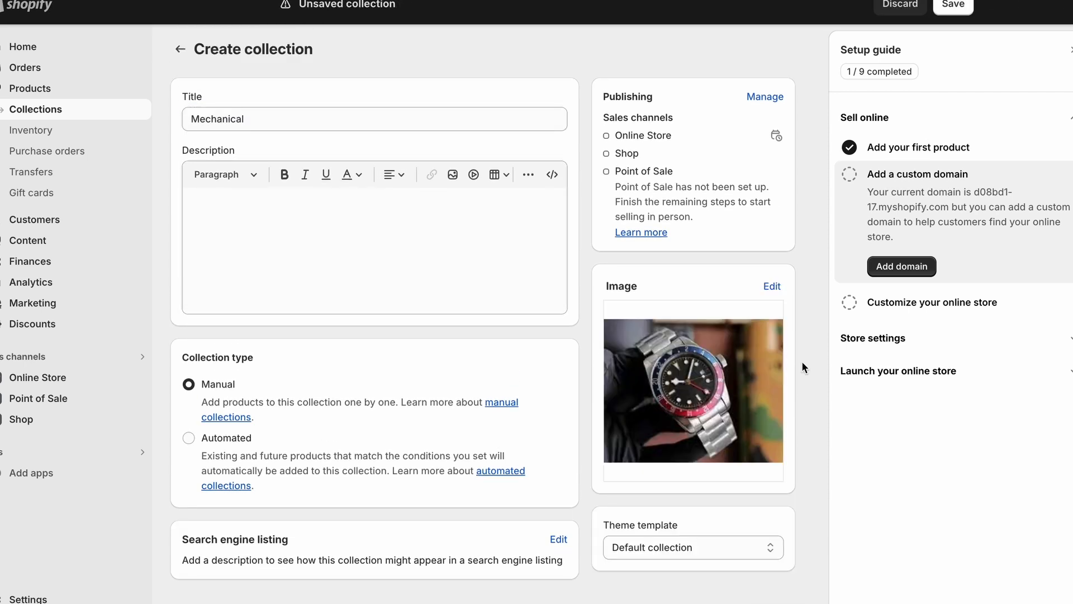
pyautogui.scroll(-2, 350, 292)
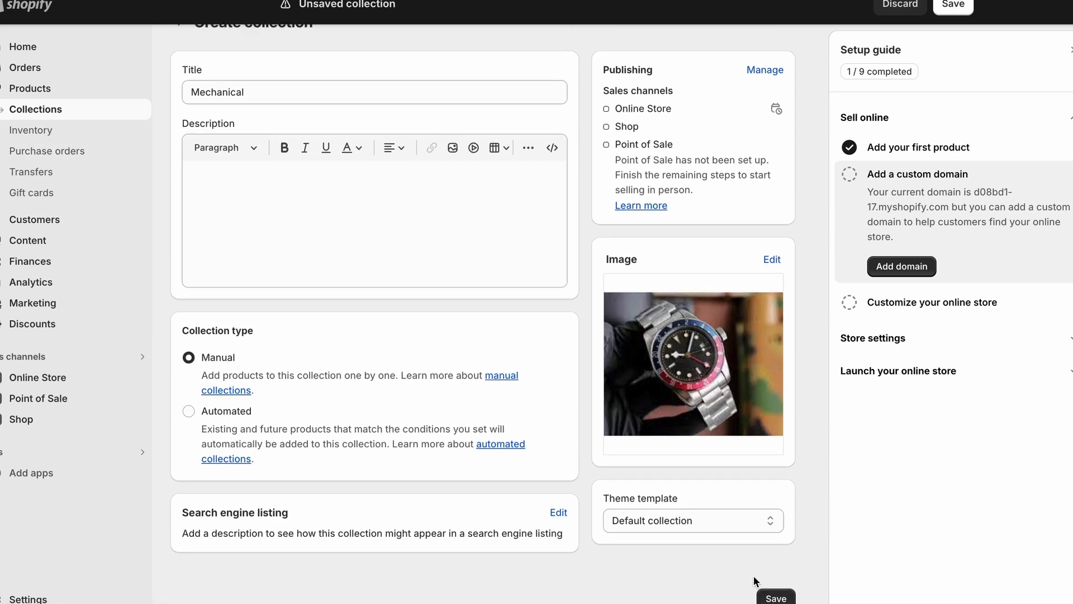
pyautogui.click(774, 597)
# Step: Add the mechanical "watch it" product to the Mechanical collection as well and save the product
pyautogui.click(74, 89)
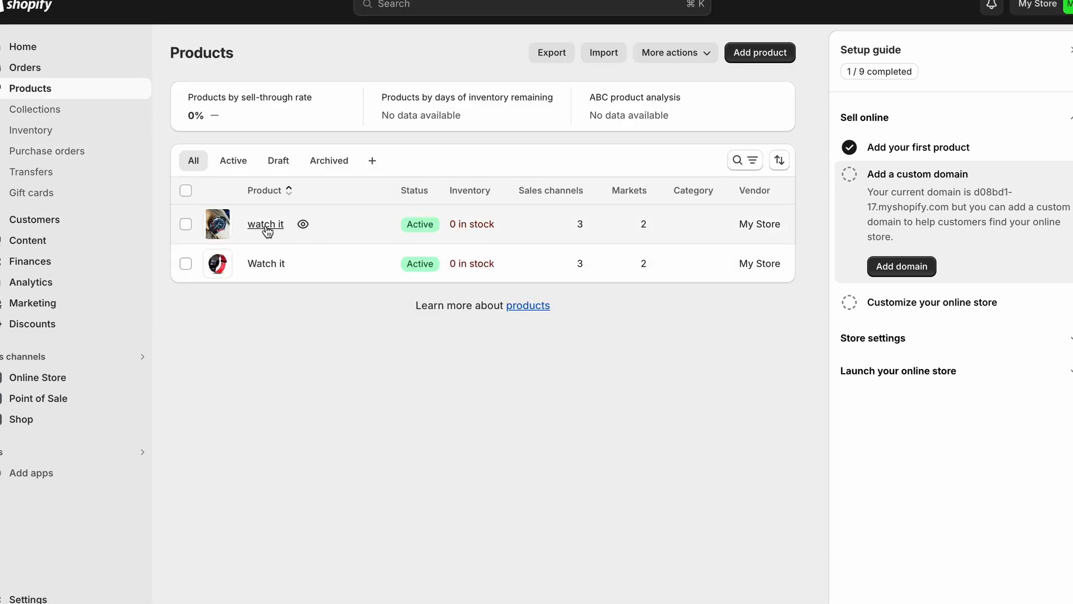
pyautogui.click(266, 224)
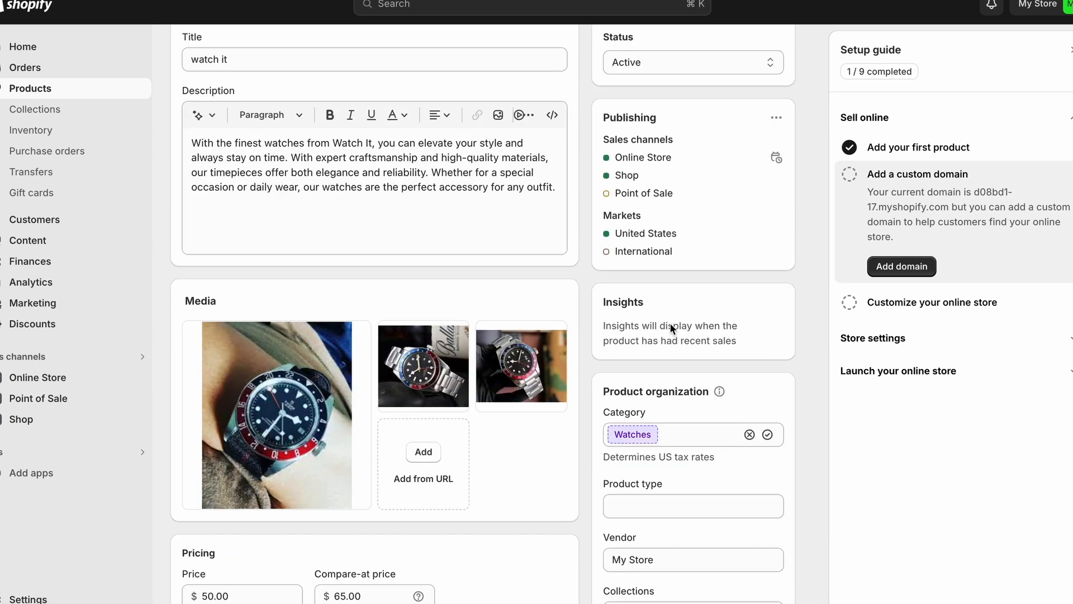
pyautogui.scroll(-6, 670, 323)
pyautogui.scroll(4, 656, 522)
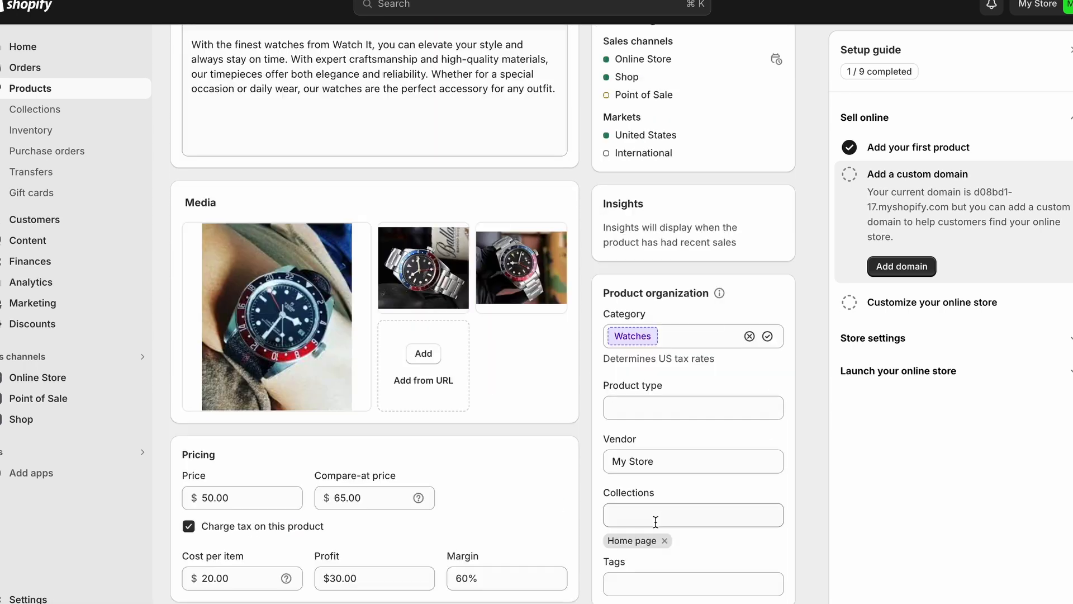
pyautogui.click(656, 521)
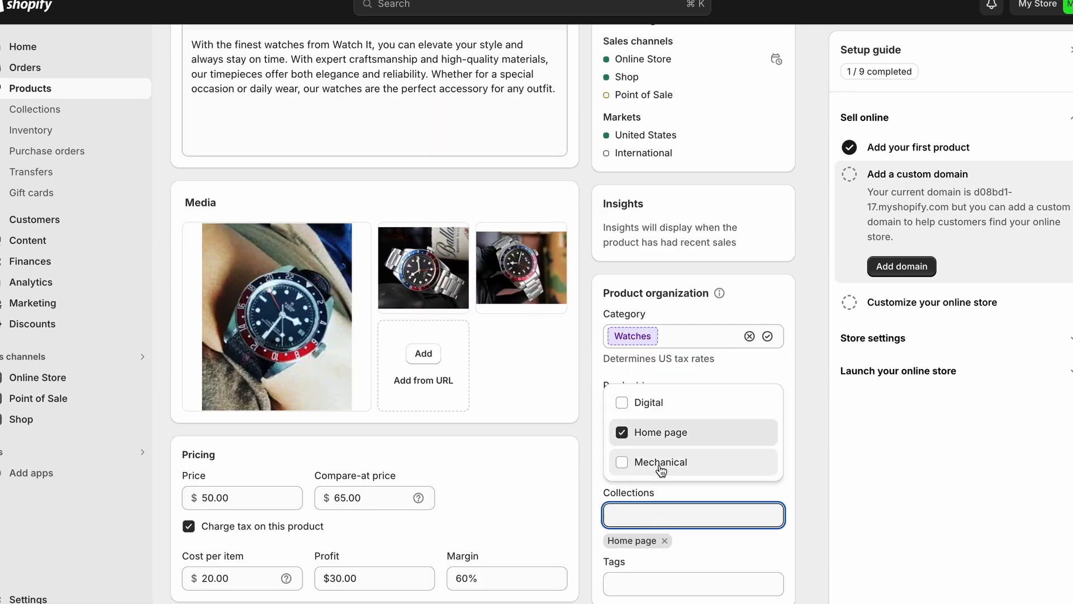
pyautogui.click(661, 468)
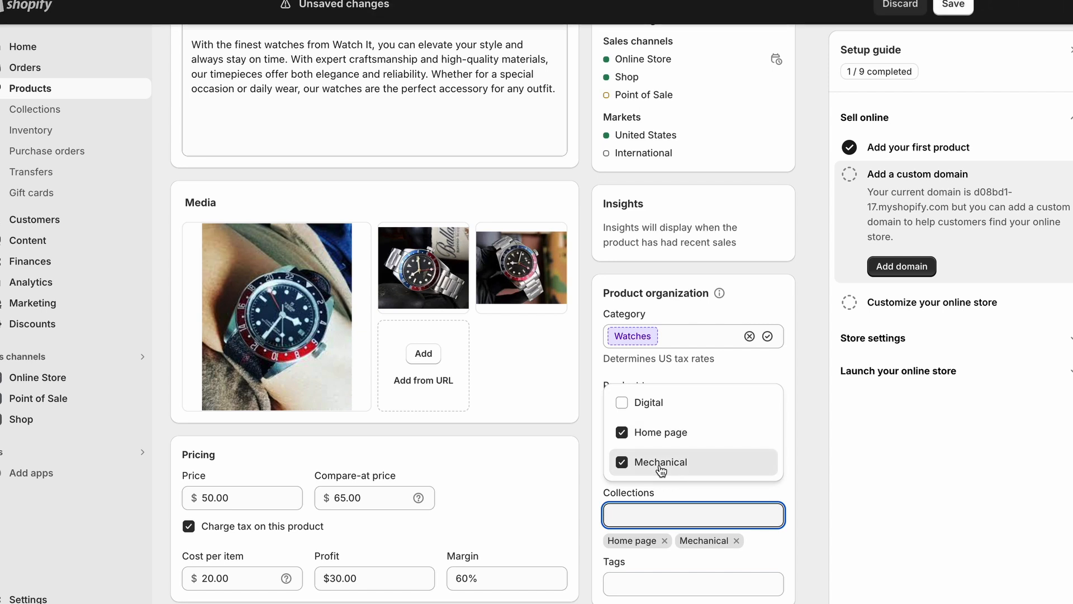
pyautogui.click(953, 6)
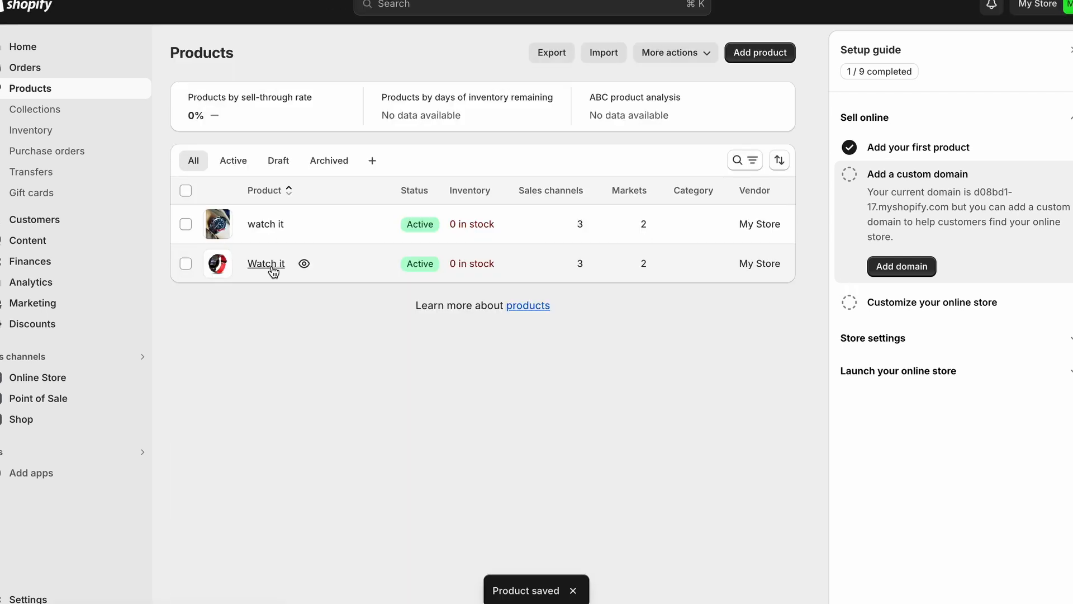
# Step: Open the digital "Watch it" product and assign it to the Digital collection
pyautogui.click(271, 268)
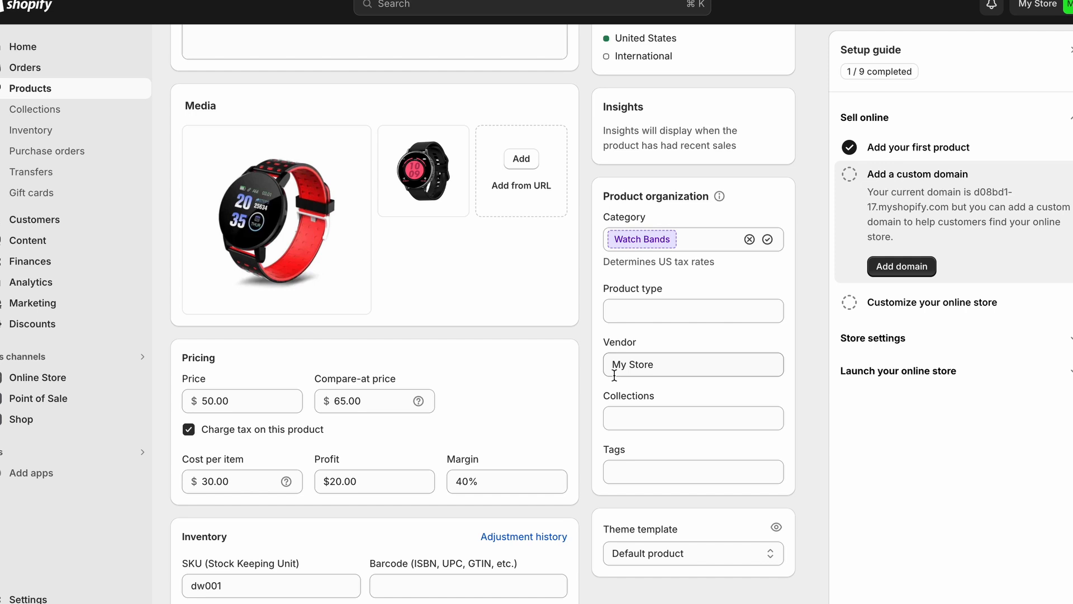
pyautogui.click(668, 418)
pyautogui.click(684, 461)
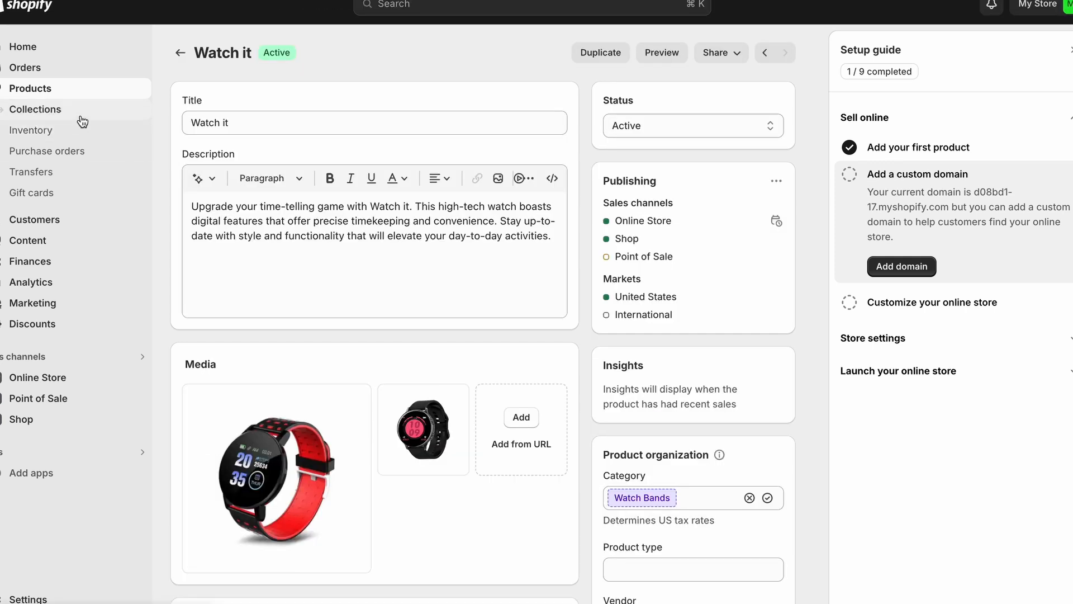
# Step: Set the available inventory of both watches, mw001 and dw001, to 250
pyautogui.click(81, 129)
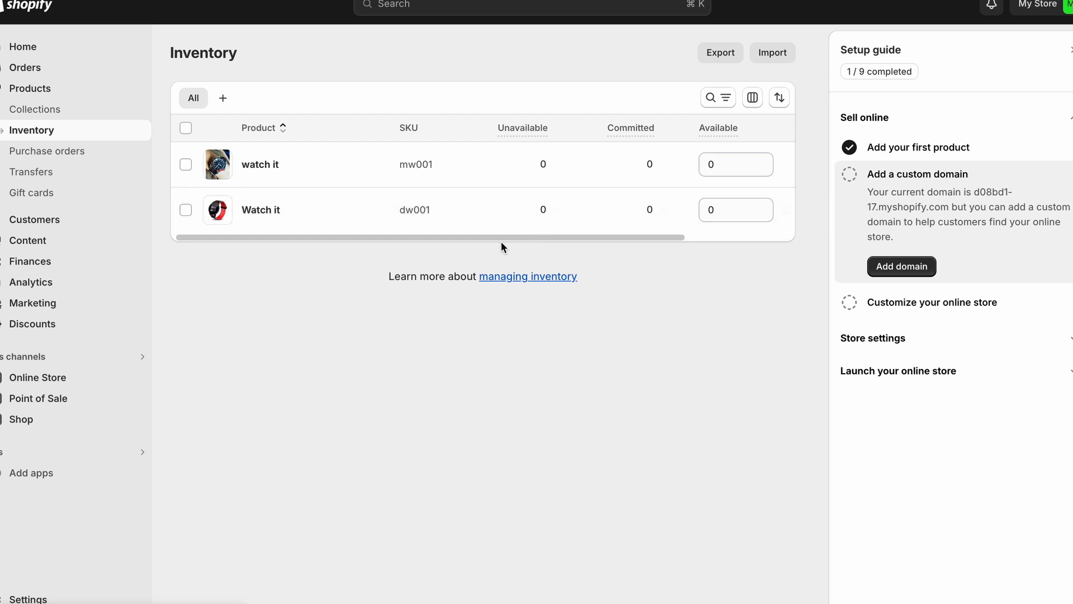
pyautogui.click(730, 171)
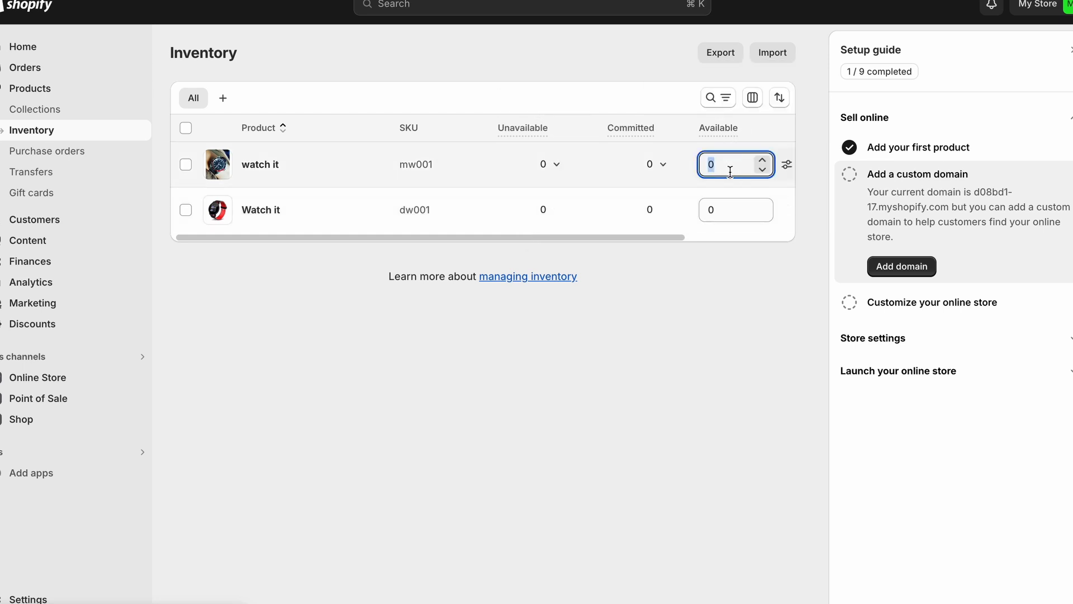
pyautogui.write('25')
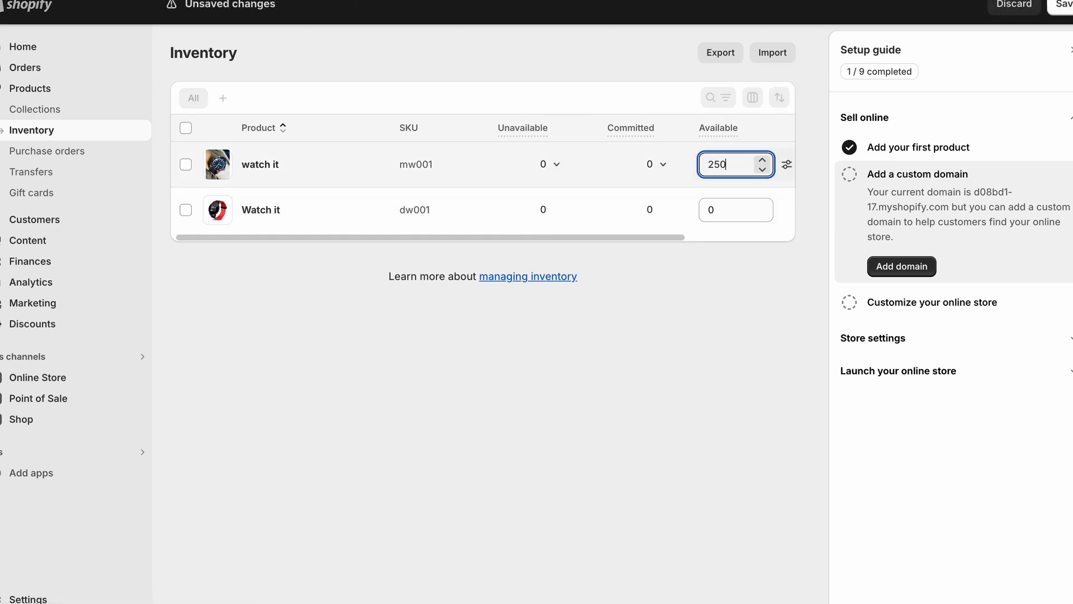
pyautogui.click(732, 210)
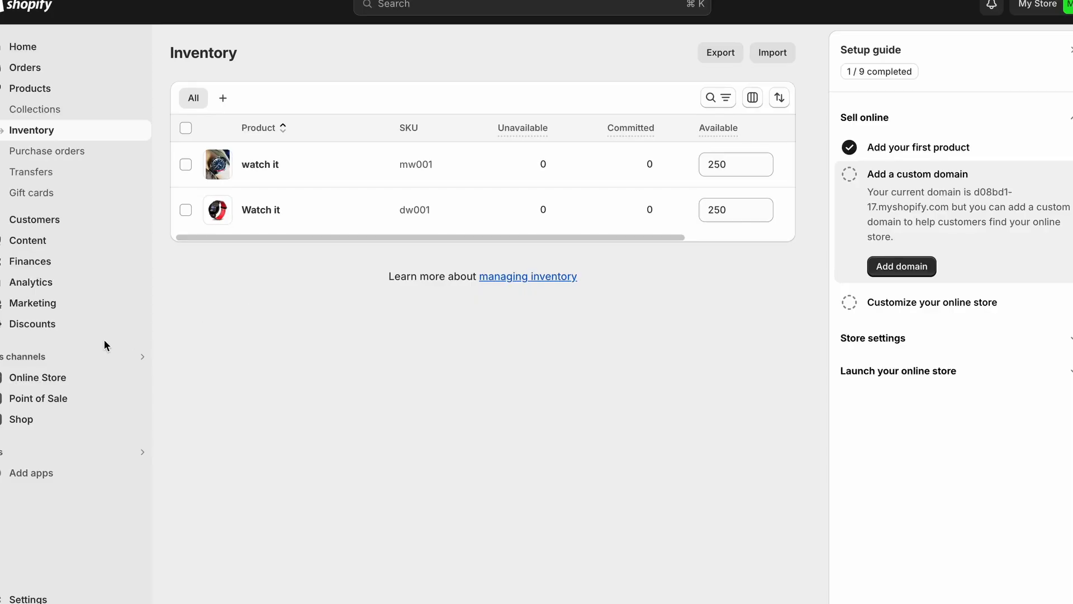
# Step: Visit the theme store from the online store's theme settings, browse all themes and filter them to free ones
pyautogui.click(84, 376)
pyautogui.click(737, 451)
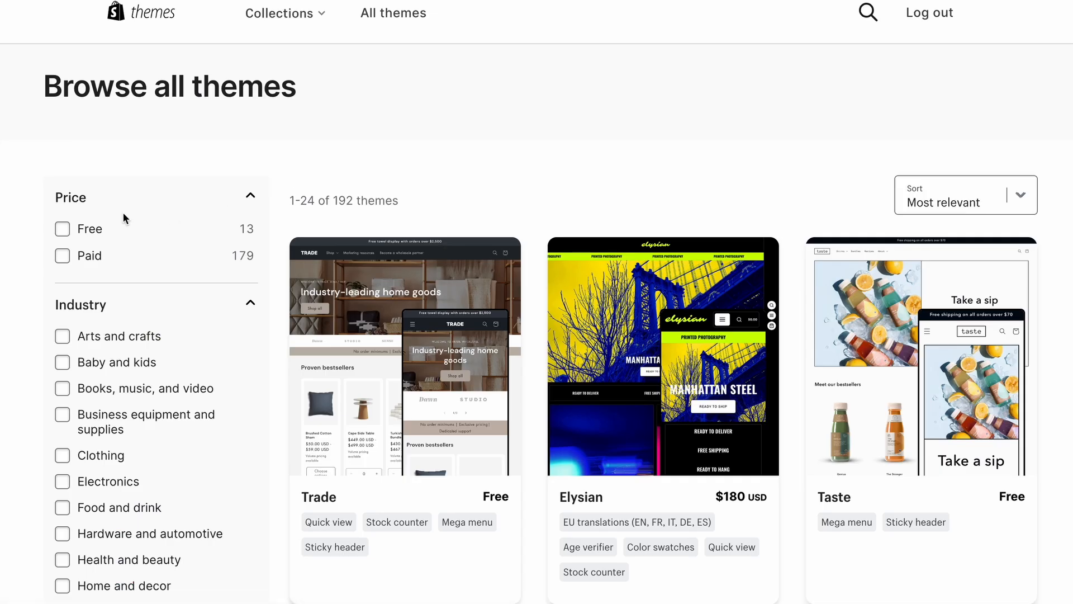
pyautogui.scroll(-10, 124, 218)
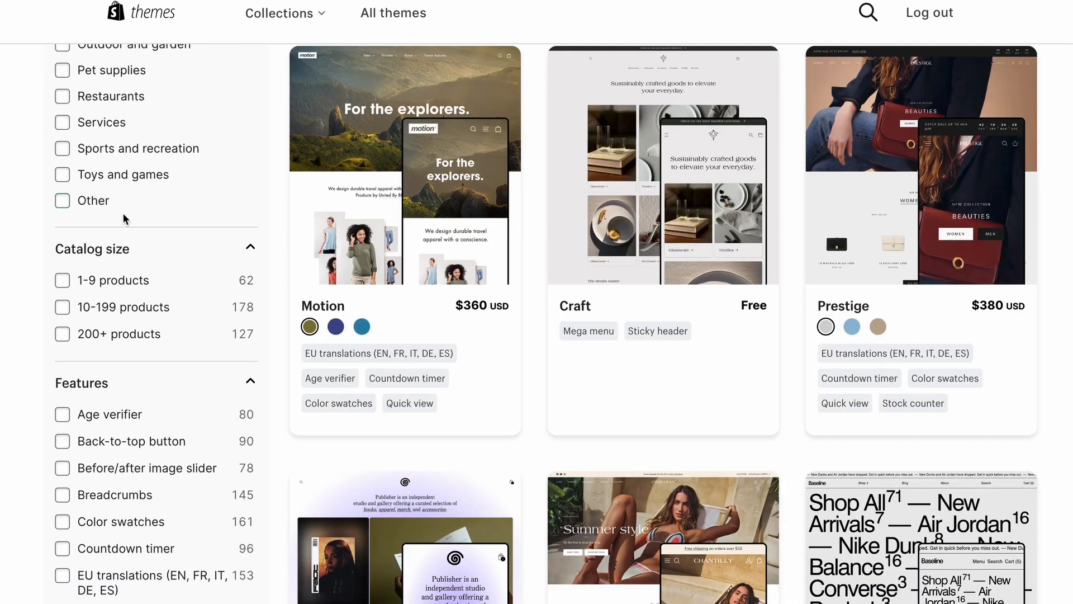
pyautogui.scroll(-5, 213, 311)
pyautogui.scroll(-4, 213, 311)
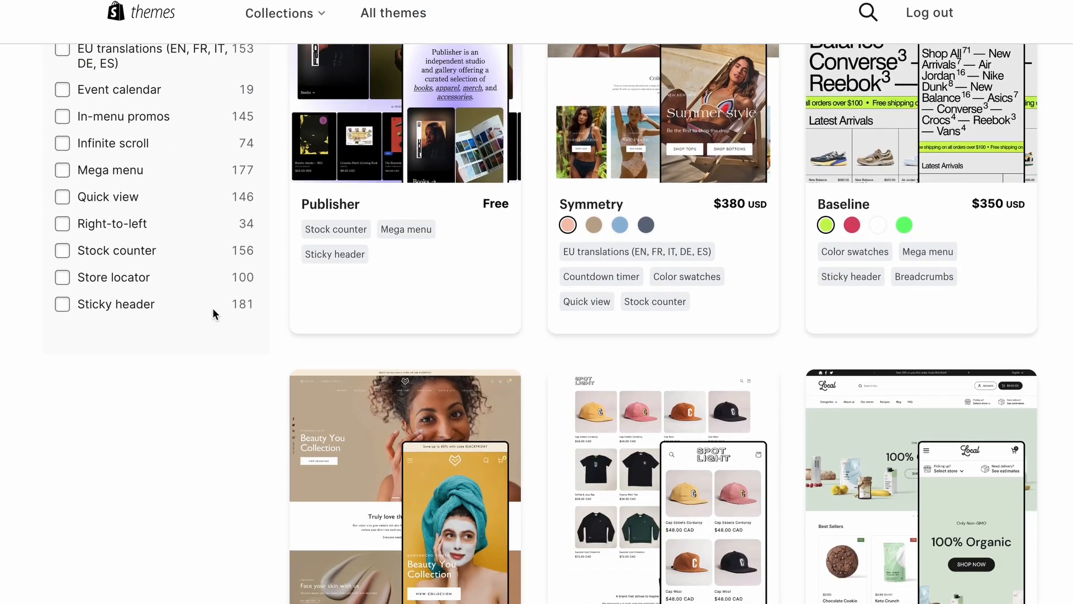
pyautogui.scroll(20, 213, 311)
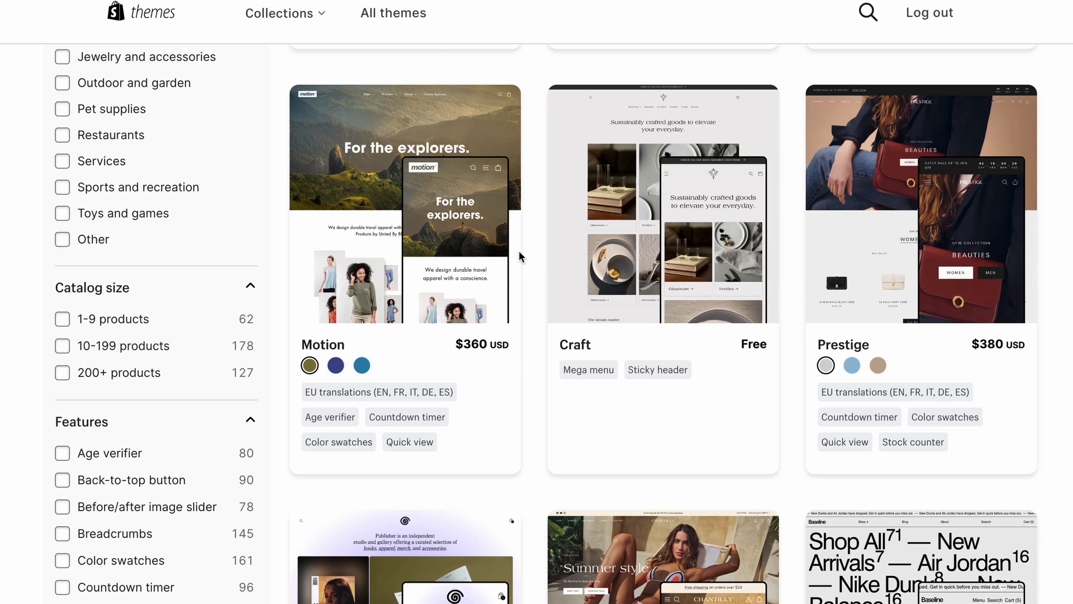
pyautogui.scroll(-7, 520, 254)
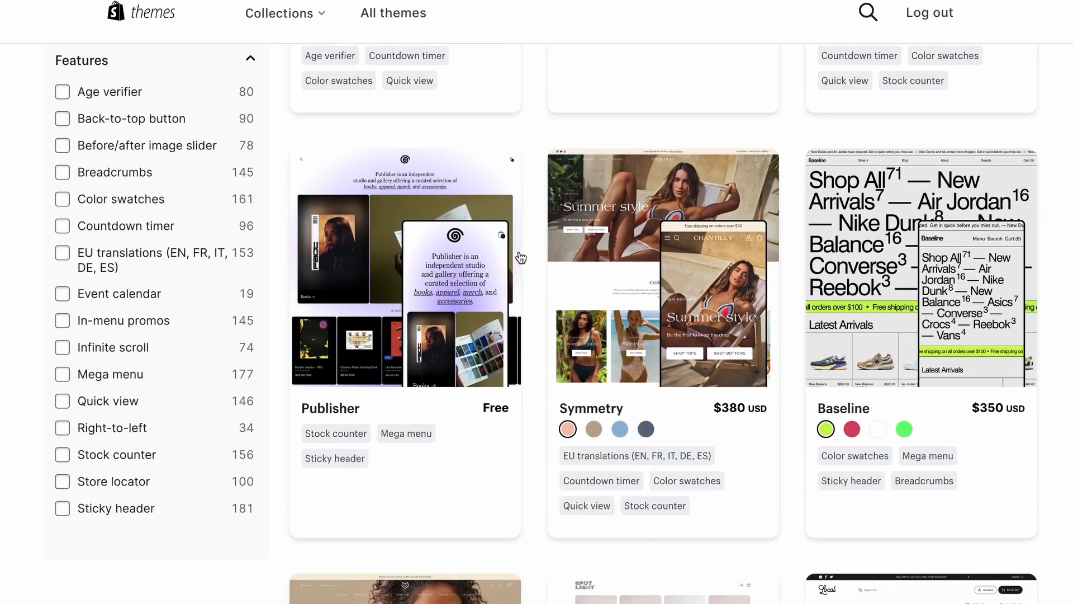
pyautogui.scroll(15, 520, 256)
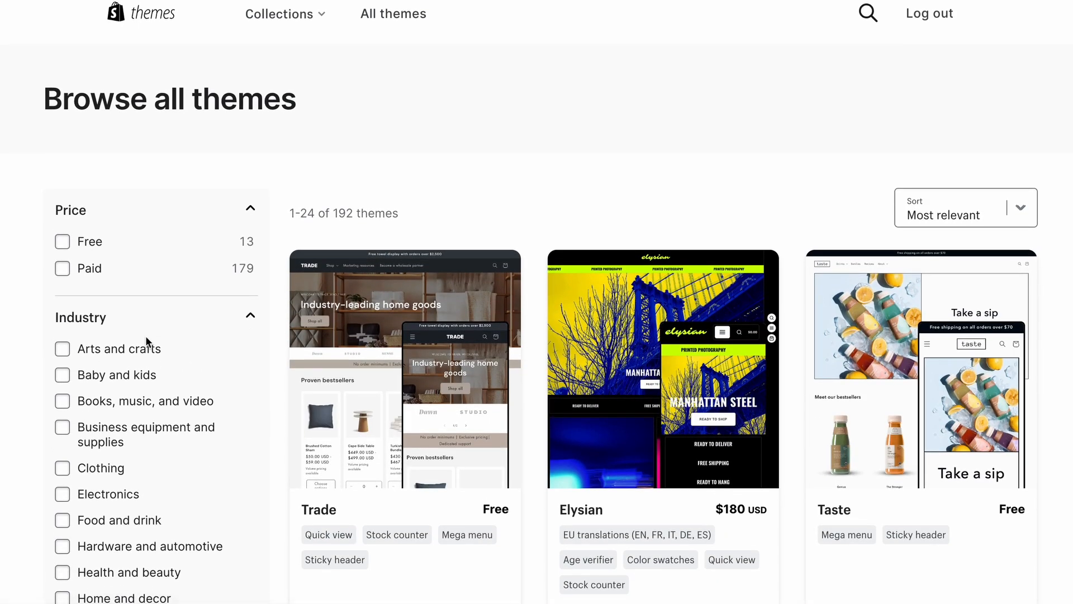
pyautogui.click(69, 241)
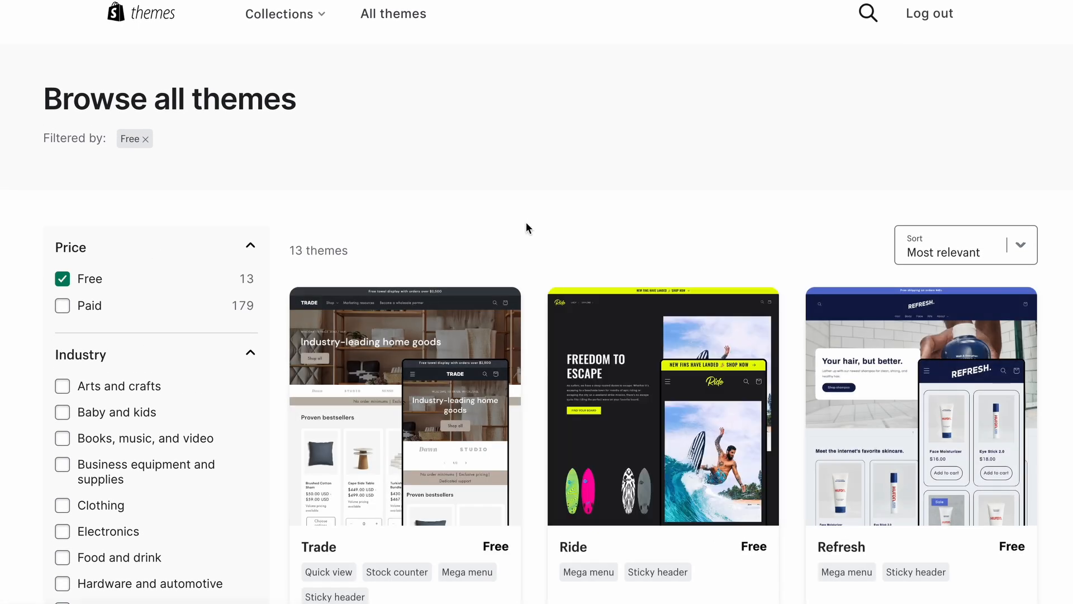
# Step: Open the page of the Origin theme from the list of free themes
pyautogui.scroll(-7, 530, 219)
pyautogui.scroll(-5, 530, 219)
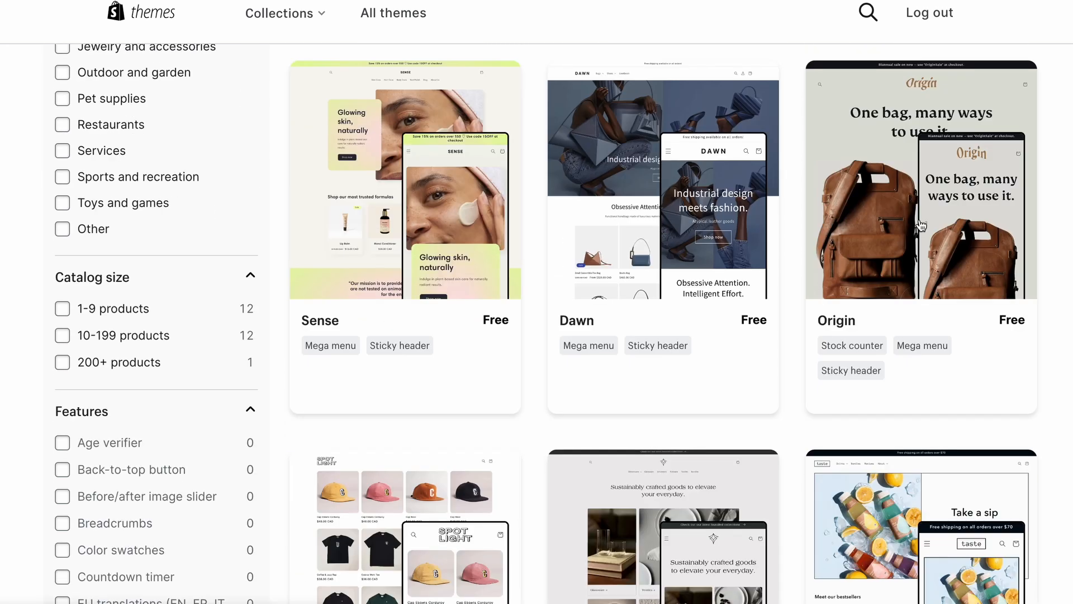
pyautogui.click(919, 218)
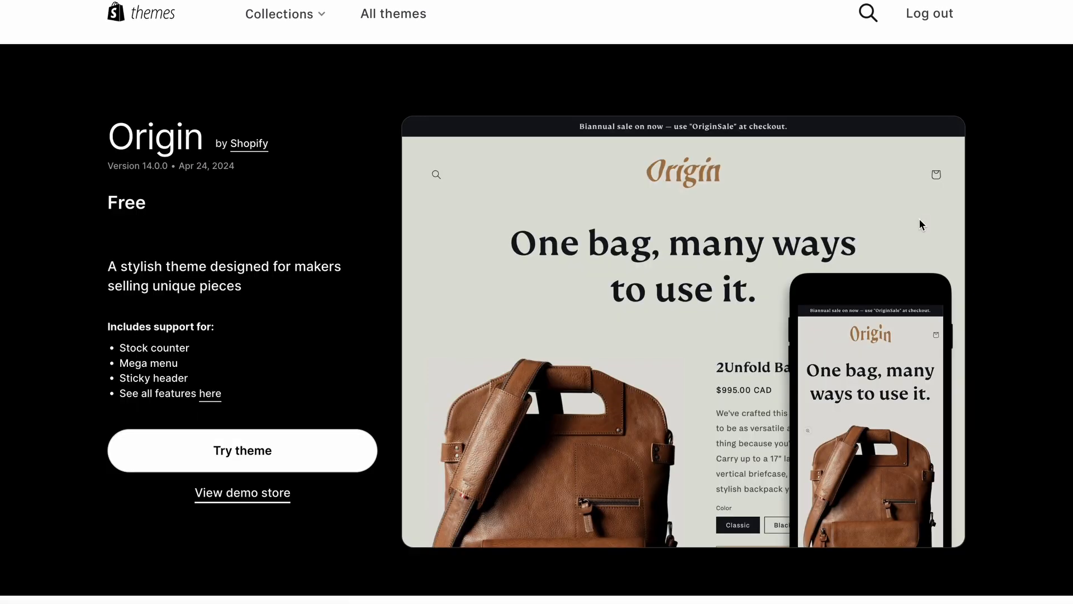
pyautogui.click(285, 468)
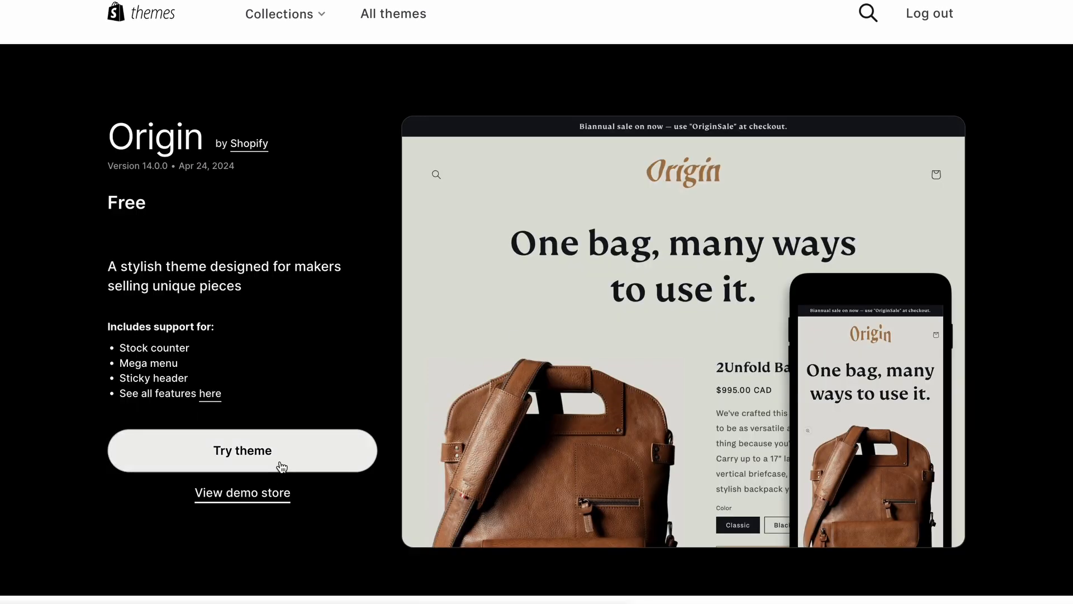
# Step: View the Origin theme's demo store and look through its product, reviews, journal and story sections
pyautogui.click(263, 496)
pyautogui.scroll(-10, 486, 199)
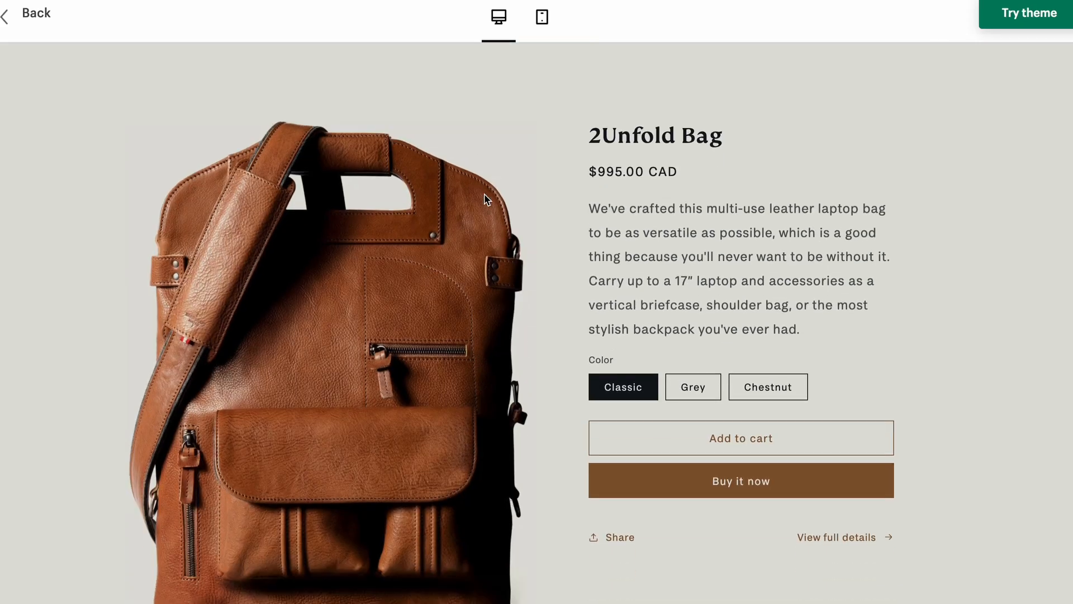
pyautogui.scroll(-20, 652, 259)
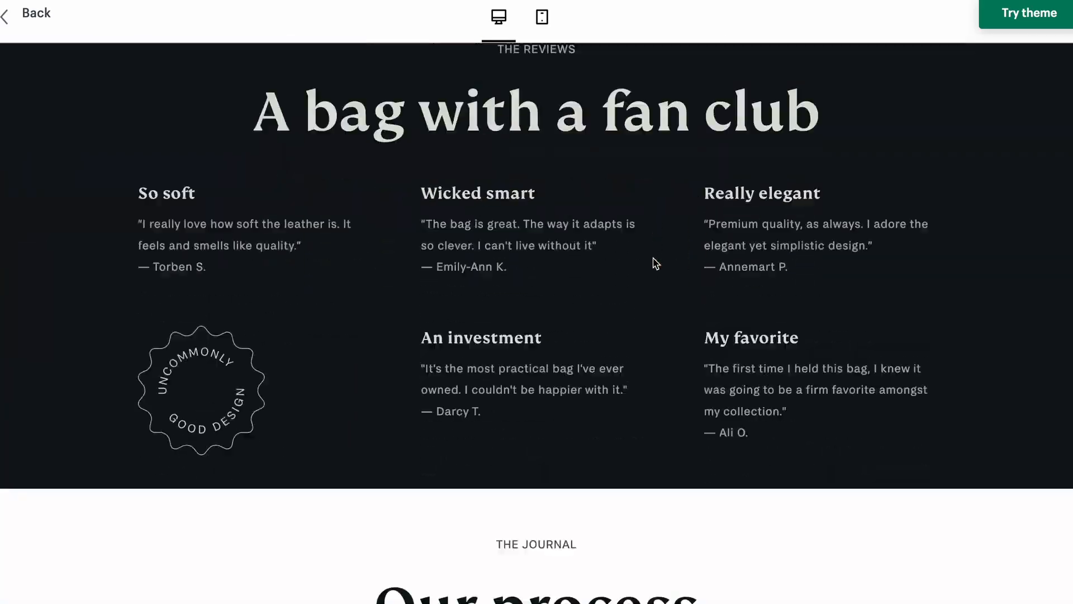
pyautogui.scroll(-15, 655, 262)
pyautogui.scroll(16, 655, 263)
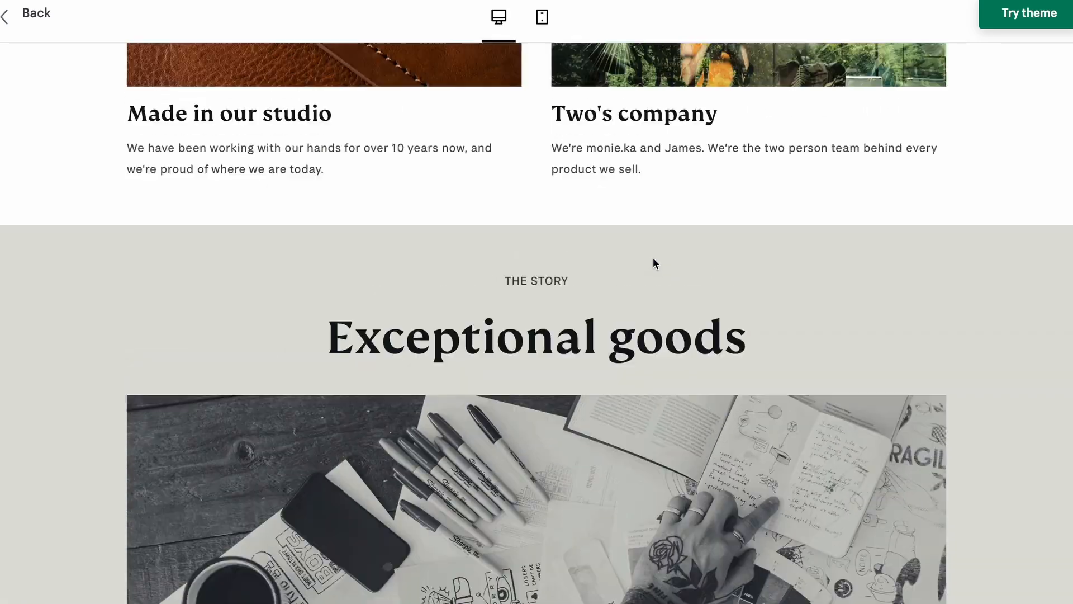
pyautogui.scroll(20, 653, 261)
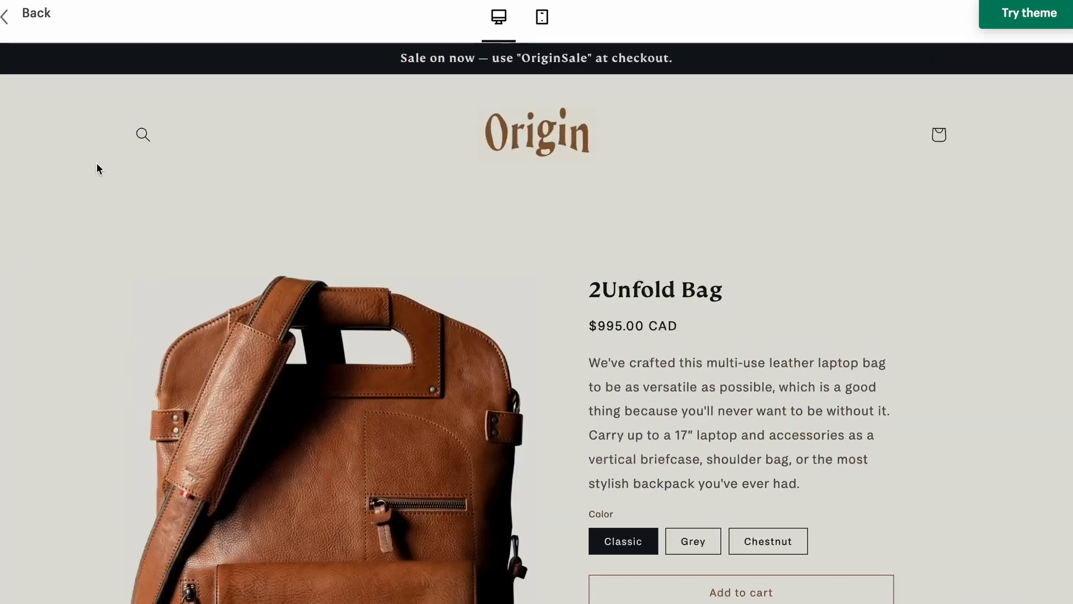
# Step: Leave the demo store, add the Origin theme to the store's theme library and open it for customization
pyautogui.click(31, 41)
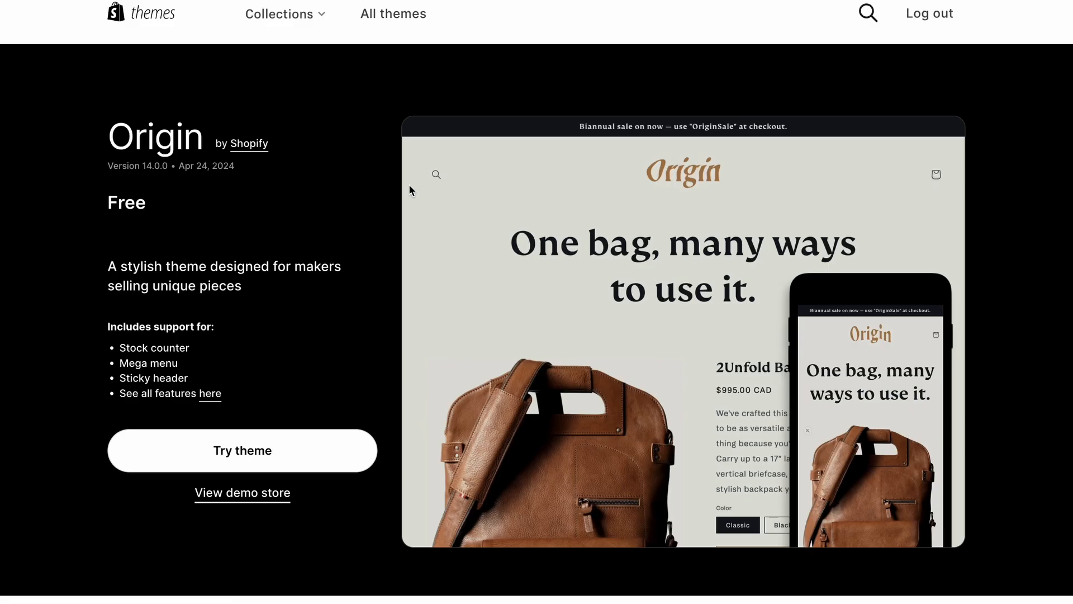
pyautogui.click(295, 449)
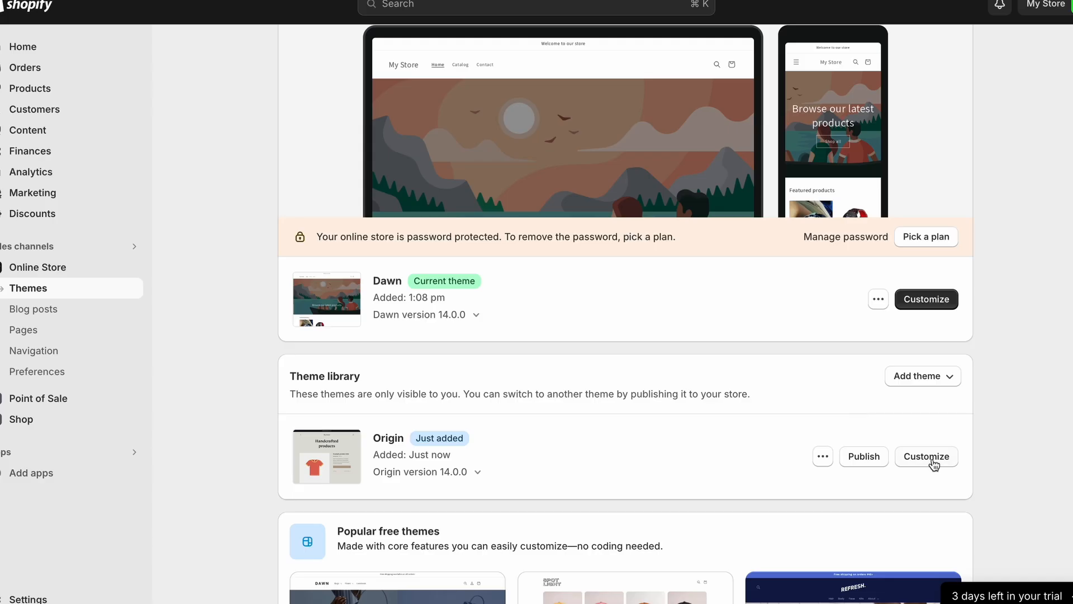
pyautogui.click(926, 456)
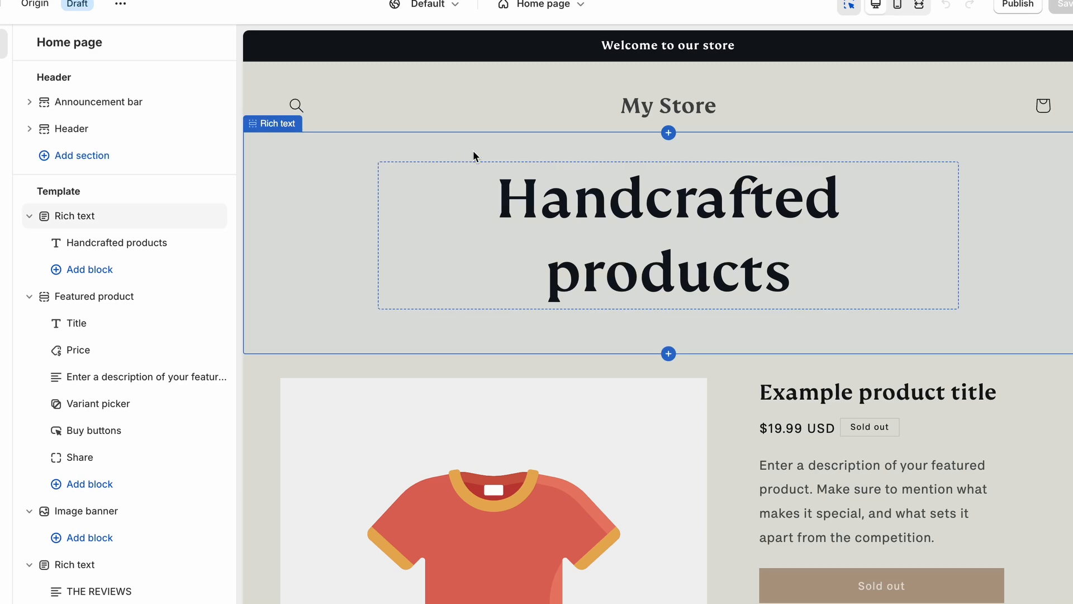
# Step: Examine the Origin home page's default sections, from the heading and featured product through the image banner and testimonials to the footer
pyautogui.scroll(-4, 697, 221)
pyautogui.scroll(4, 697, 219)
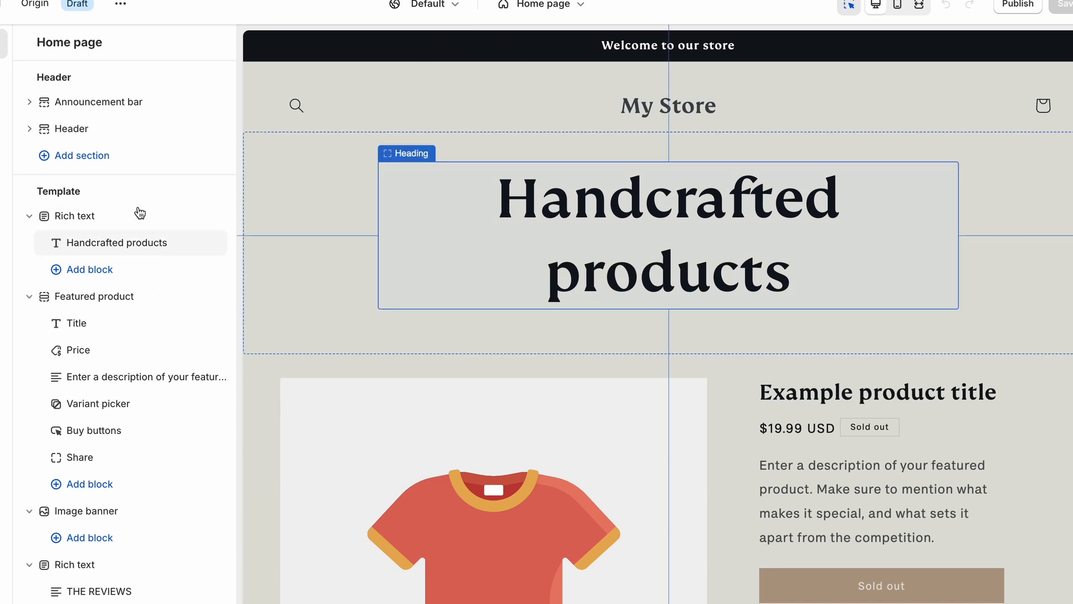
pyautogui.scroll(-1, 306, 243)
pyautogui.scroll(-5, 306, 243)
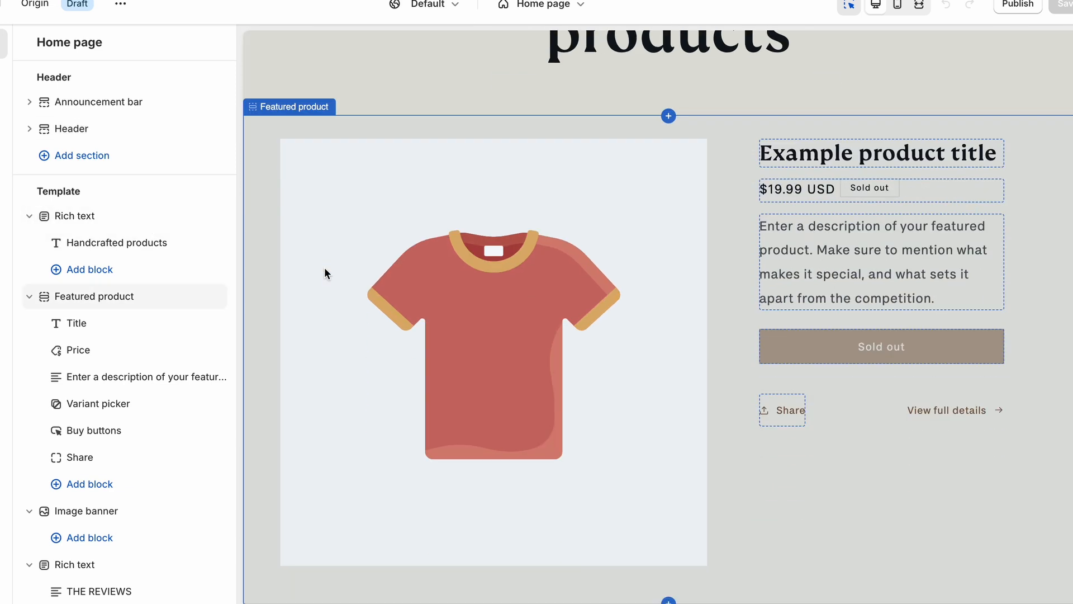
pyautogui.scroll(-8, 467, 274)
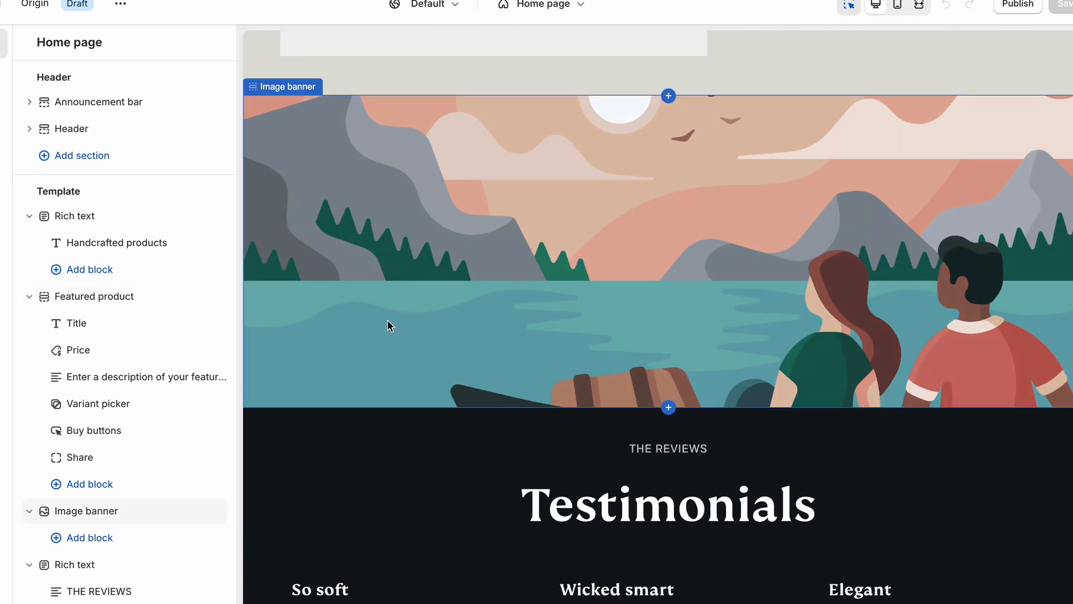
pyautogui.scroll(-4, 134, 413)
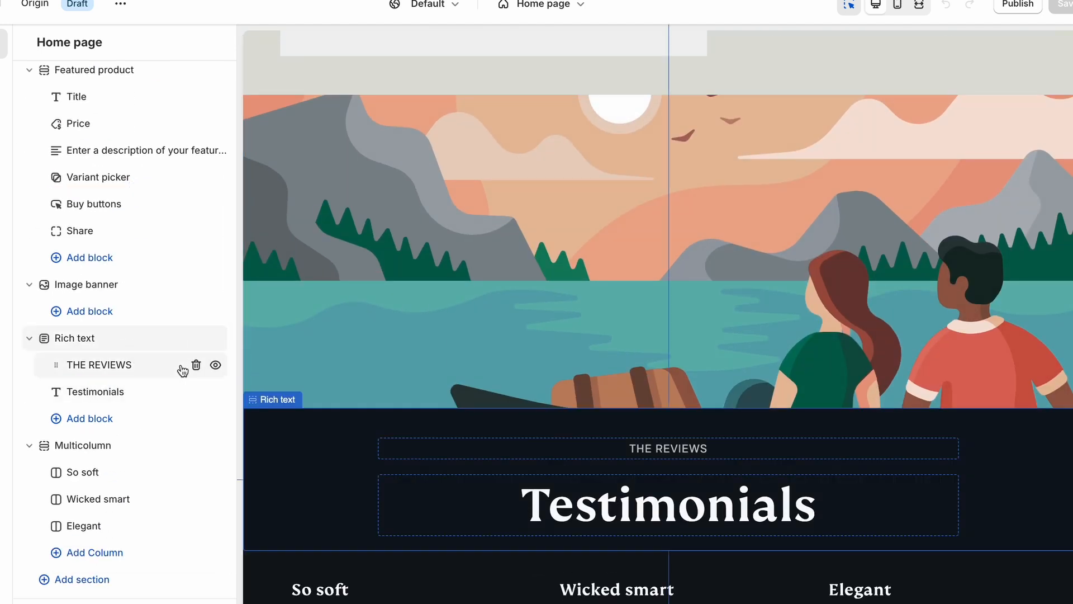
pyautogui.scroll(-1, 182, 371)
pyautogui.scroll(-6, 343, 362)
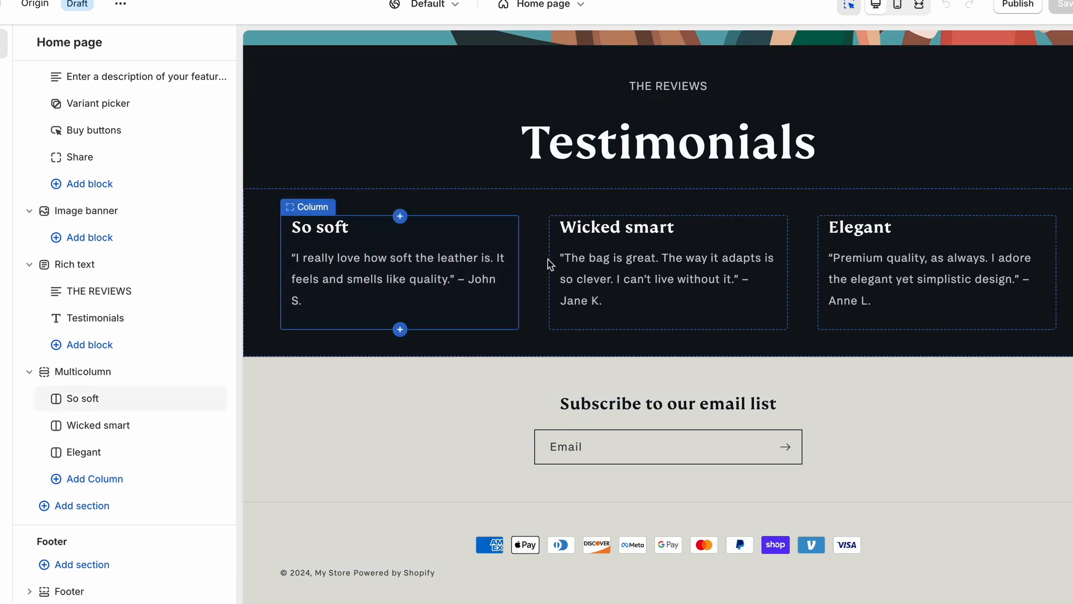
pyautogui.scroll(2, 504, 415)
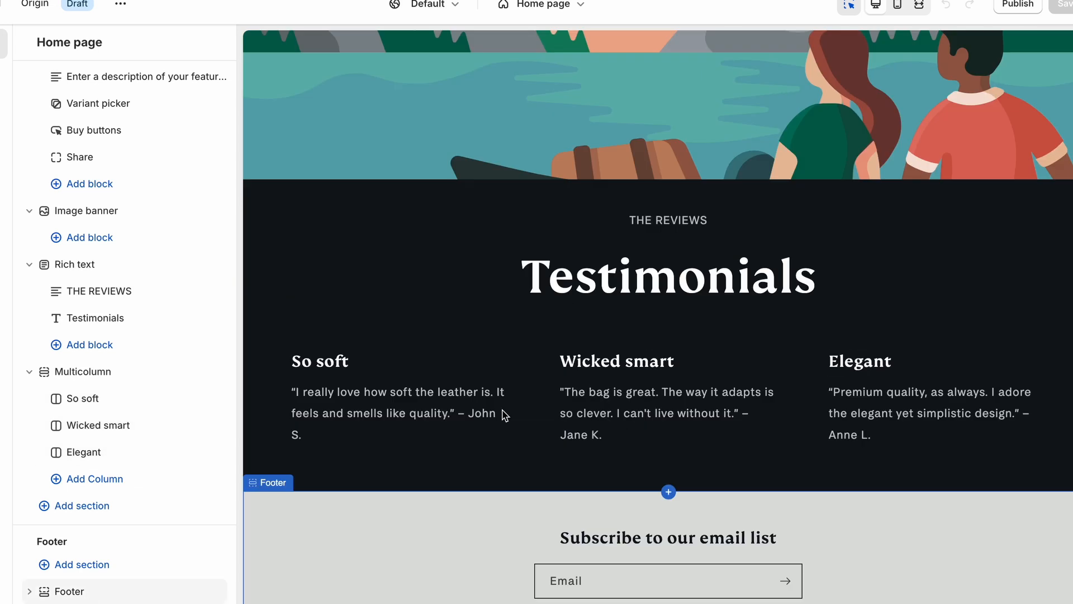
pyautogui.scroll(15, 505, 415)
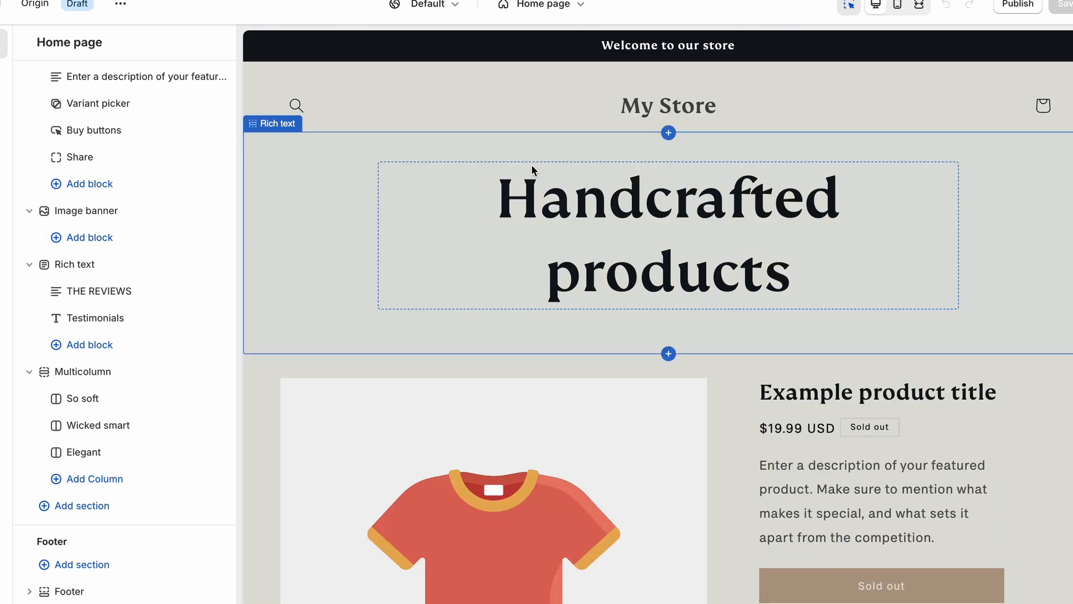
# Step: Change the home page's "Handcrafted products" heading to "Best Watches" and return to the section list
pyautogui.click(665, 200)
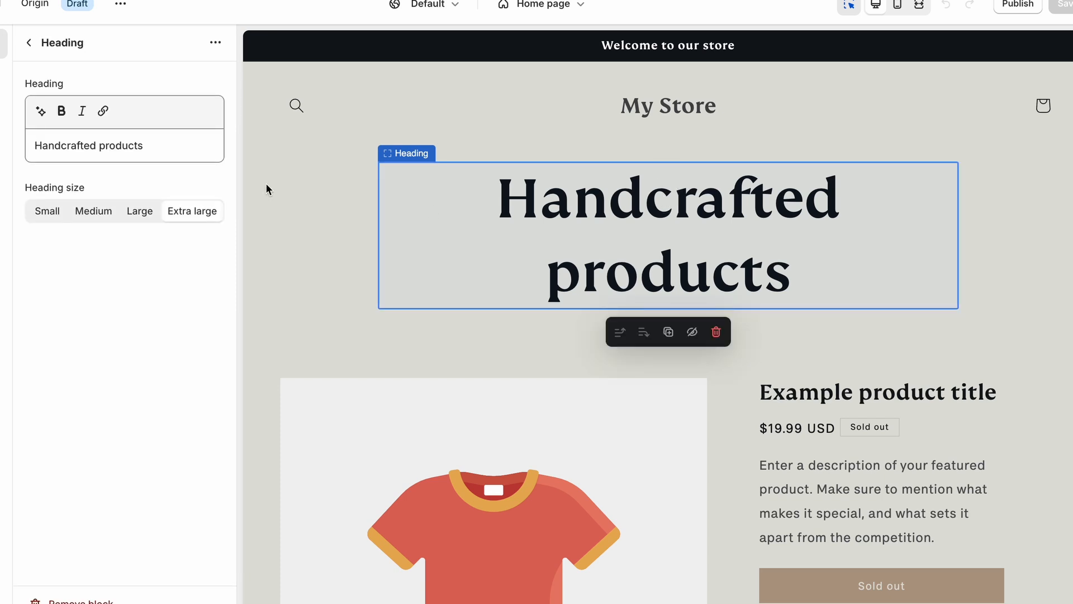
pyautogui.tripleClick(150, 144)
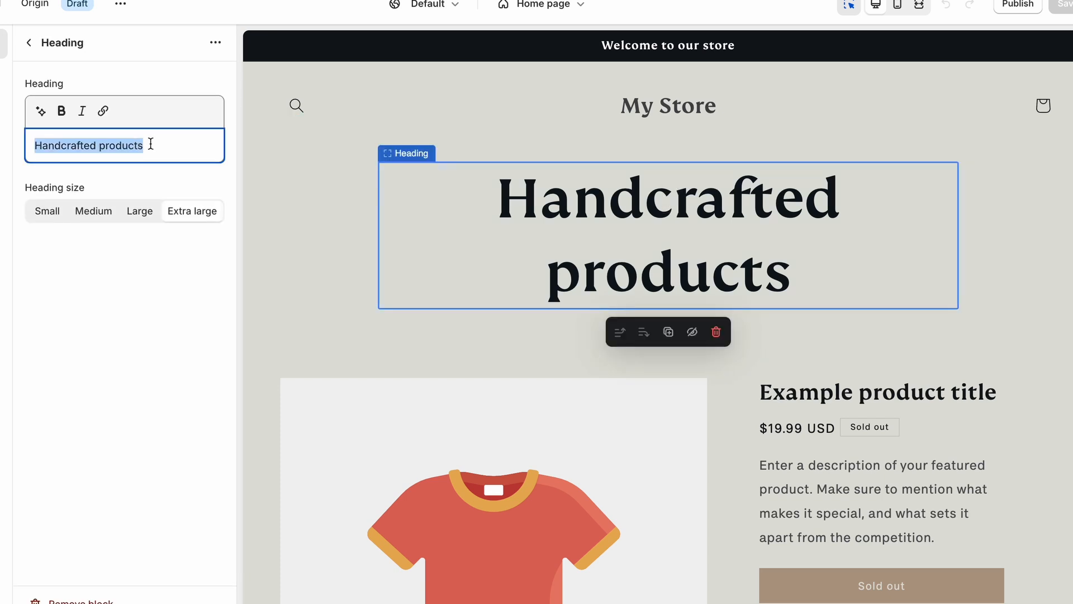
pyautogui.write('Bed')
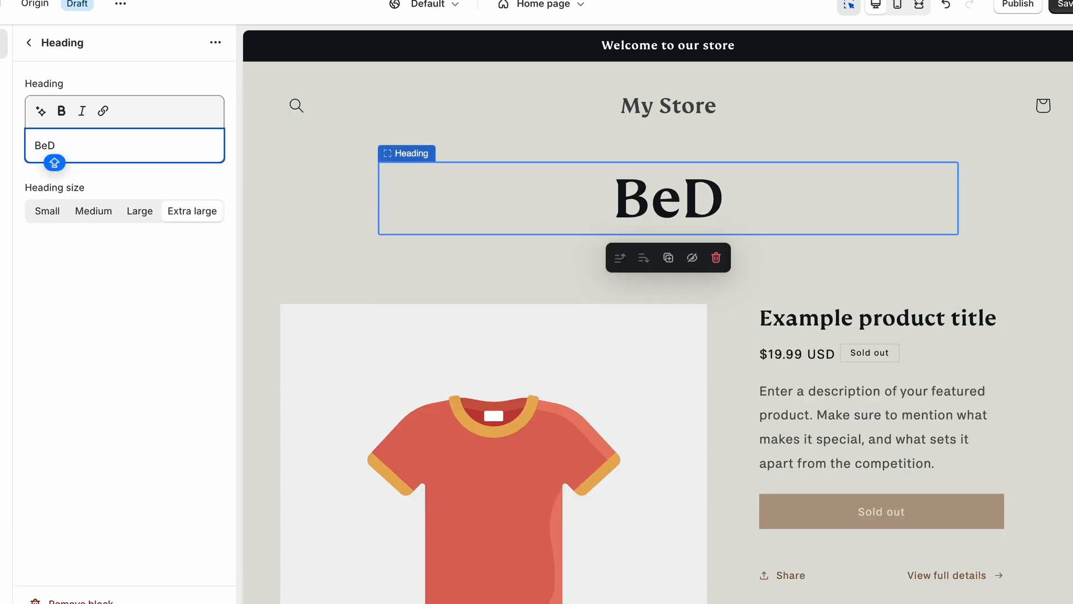
pyautogui.press('BackSpace')
pyautogui.write('sT')
pyautogui.press('capslock')
pyautogui.press('BackSpace')
pyautogui.write('t Watches')
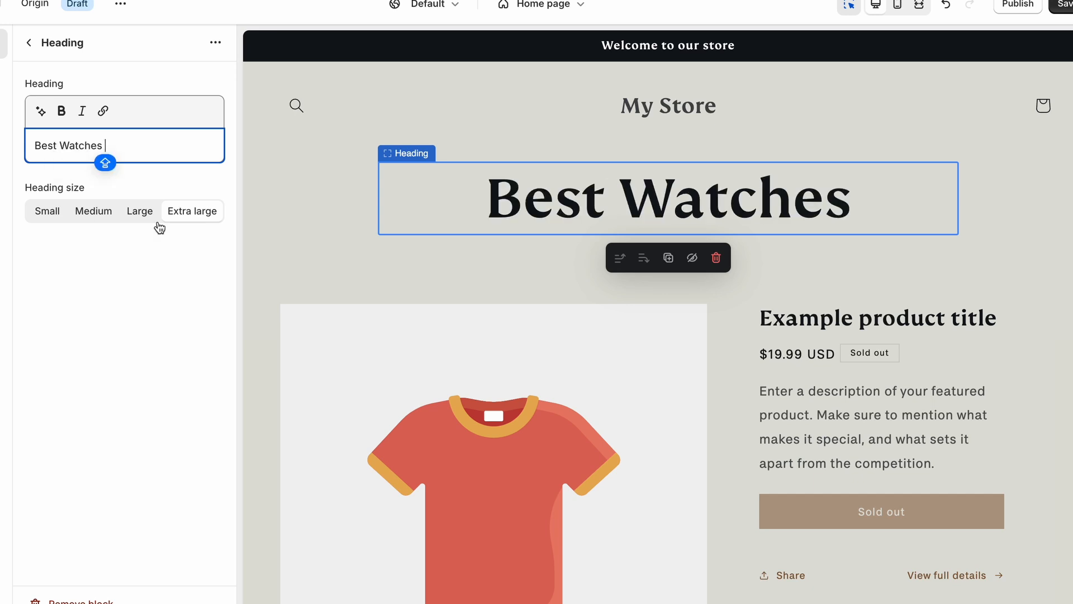
pyautogui.click(28, 42)
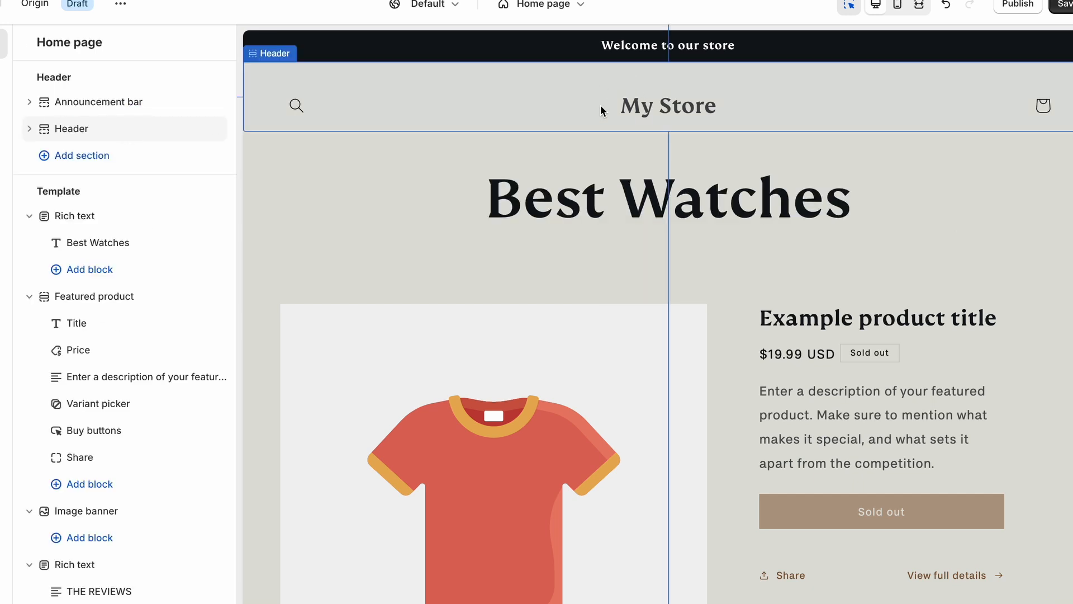
# Step: Change the color scheme of the Header section to Scheme 4
pyautogui.click(150, 137)
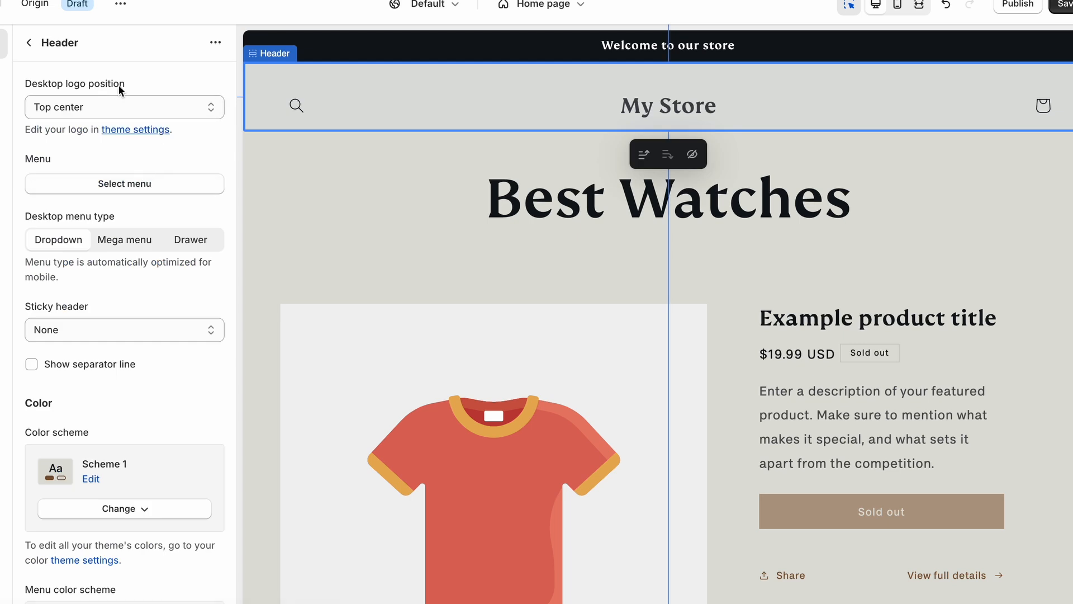
pyautogui.scroll(-1, 106, 185)
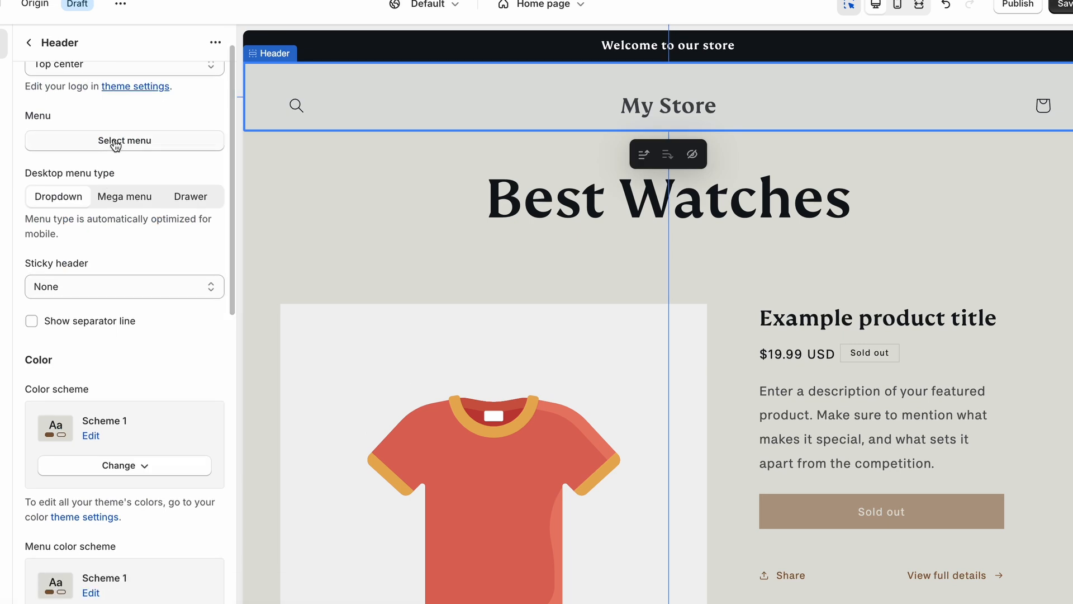
pyautogui.scroll(-2, 145, 202)
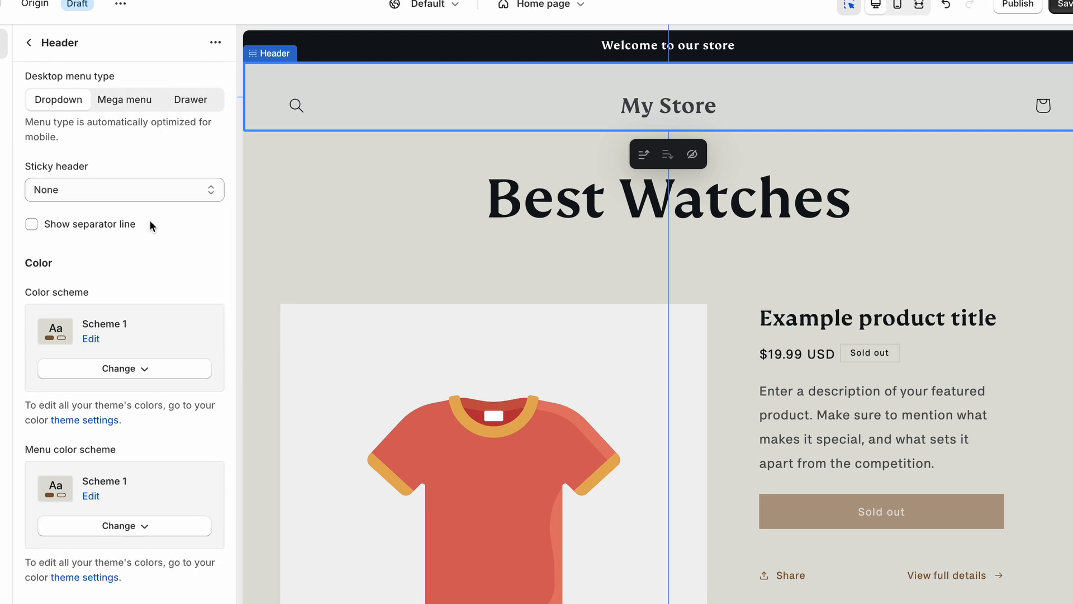
pyautogui.scroll(-2, 150, 225)
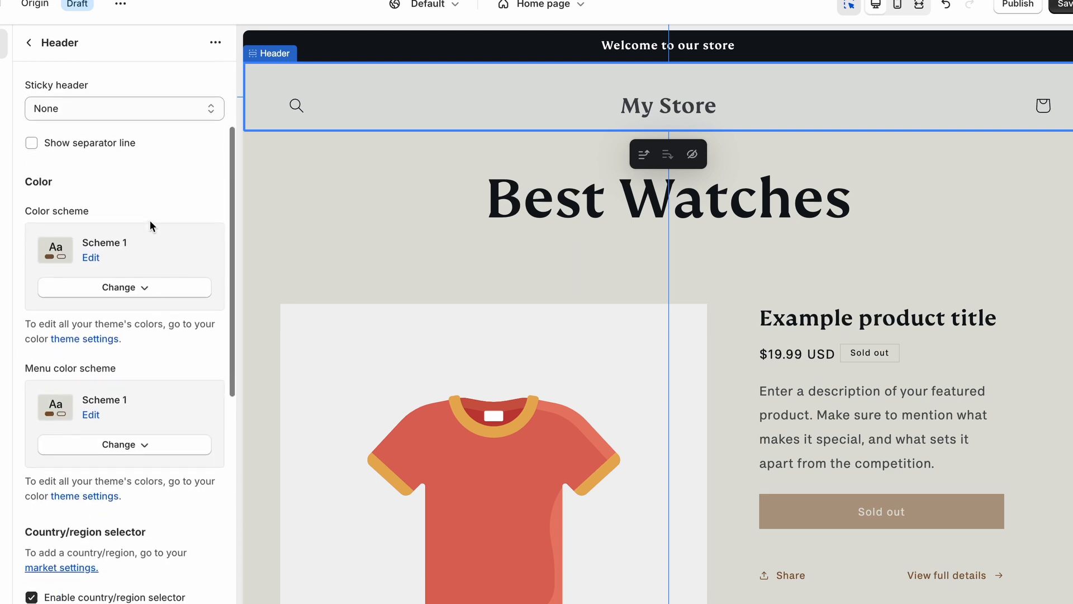
pyautogui.click(172, 285)
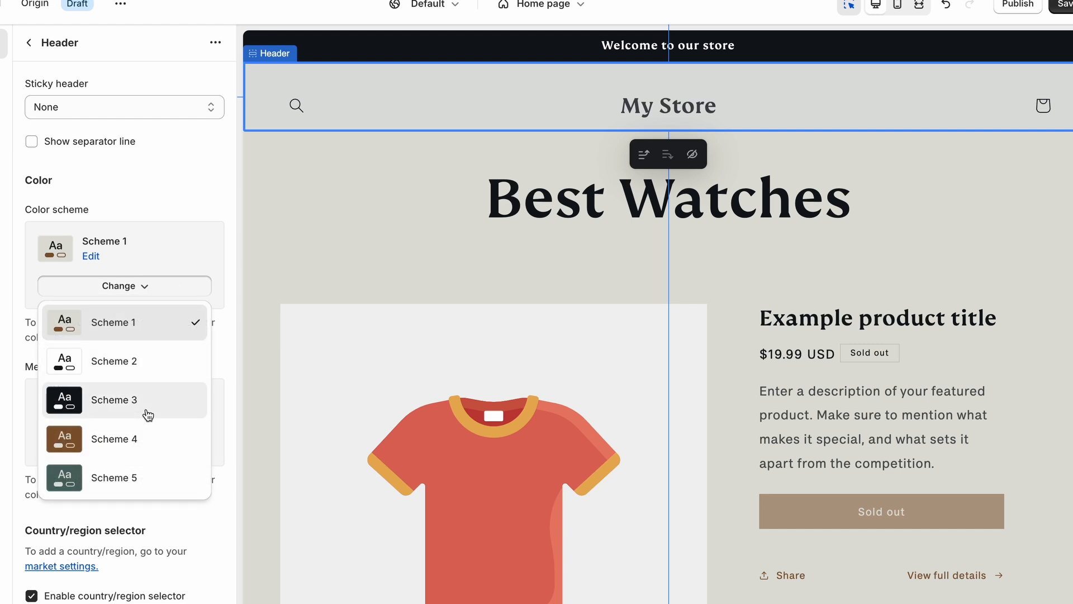
pyautogui.click(137, 440)
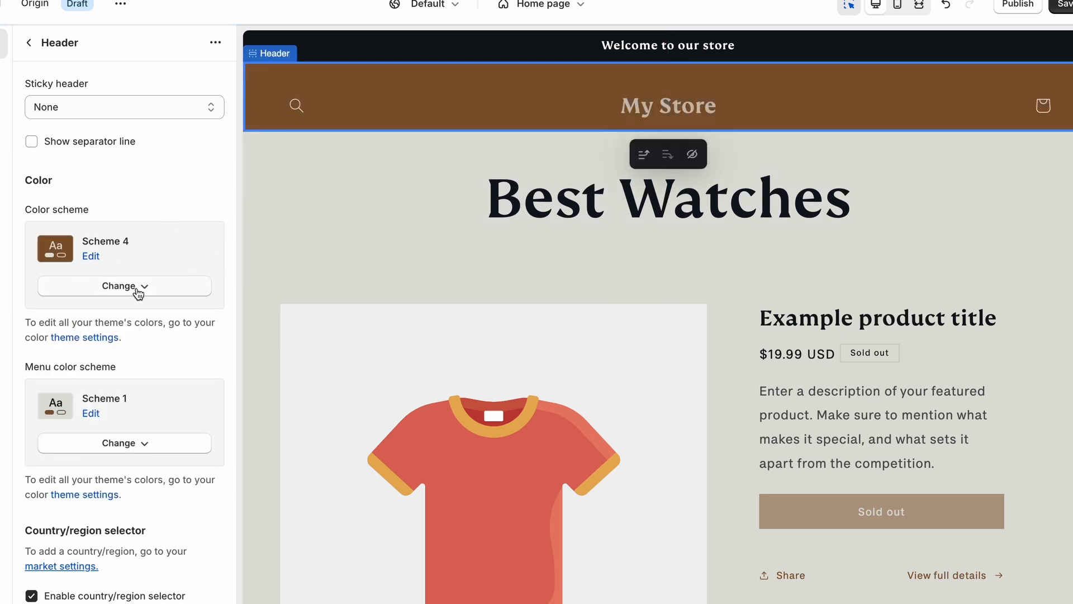
# Step: Increase the Header section's bottom margin slightly
pyautogui.scroll(-2, 147, 342)
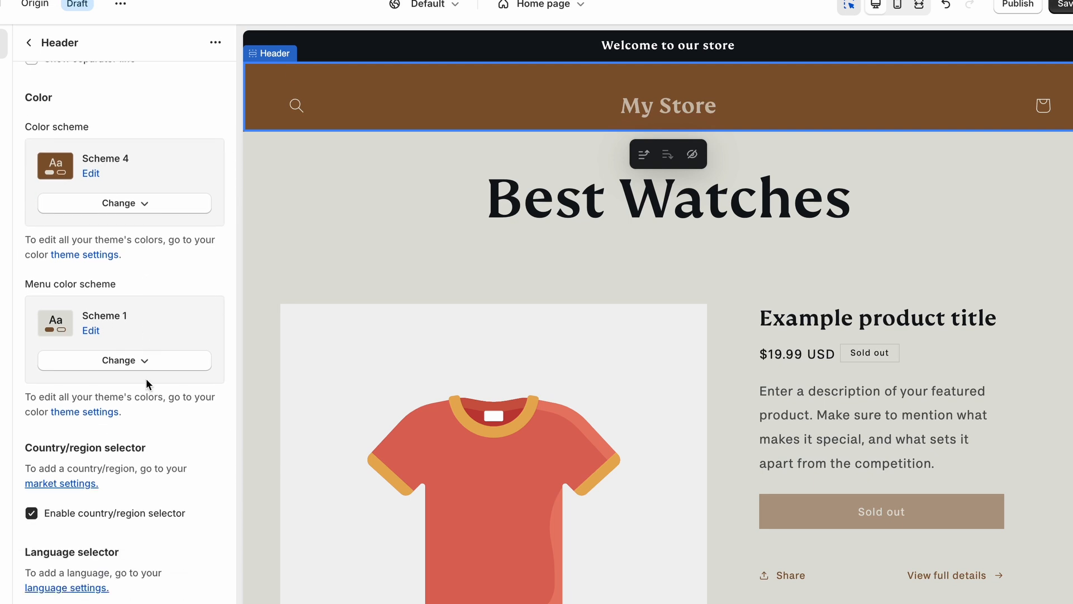
pyautogui.scroll(-7, 211, 263)
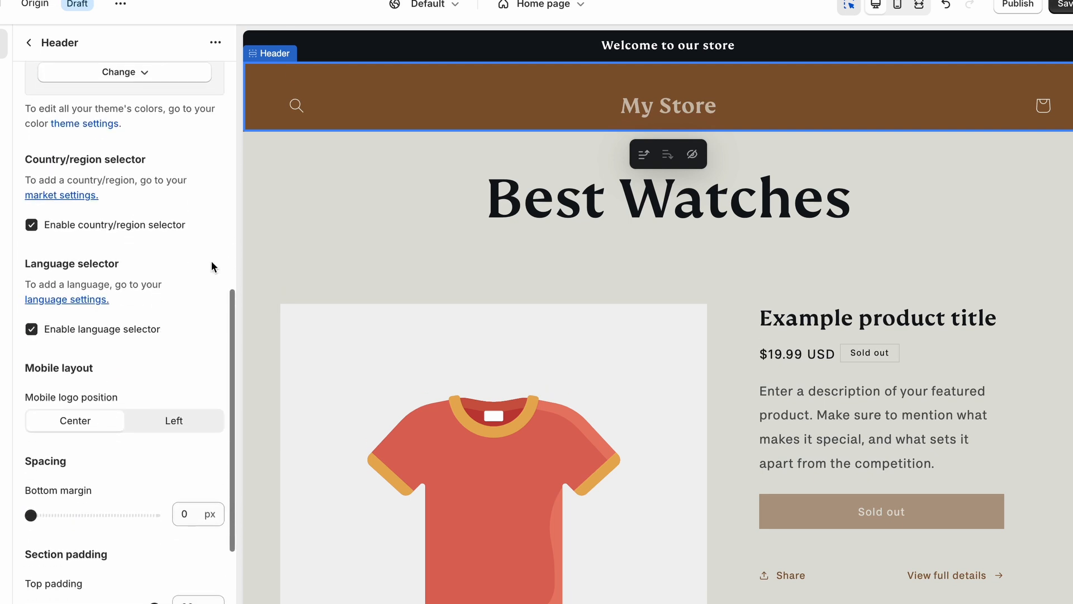
pyautogui.scroll(-4, 76, 328)
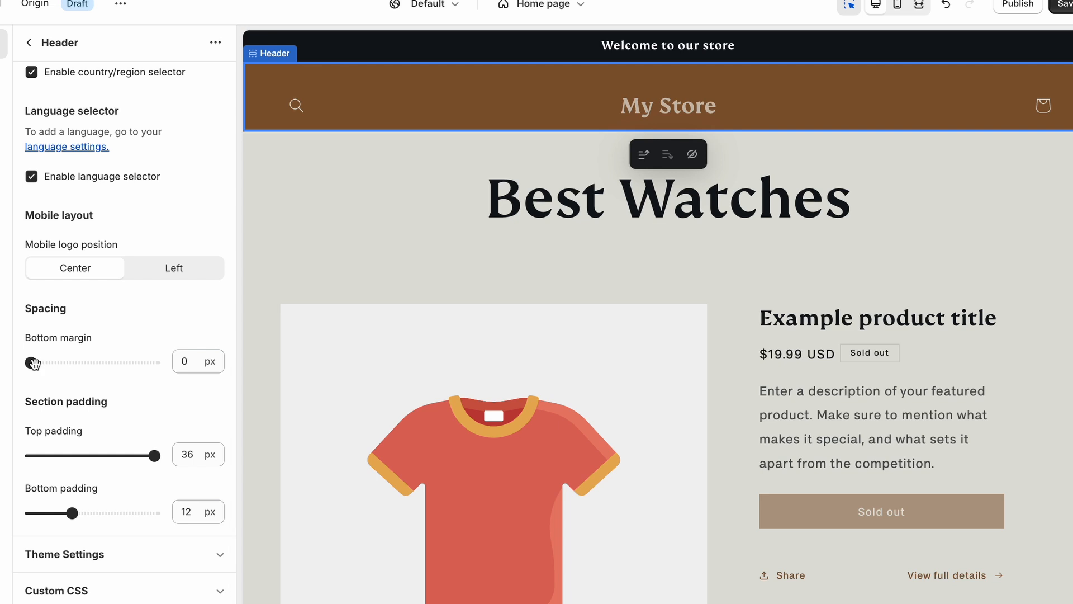
pyautogui.moveTo(33, 363)
pyautogui.mouseDown()
pyautogui.moveTo(109, 364)
pyautogui.moveTo(49, 363)
pyautogui.mouseUp()
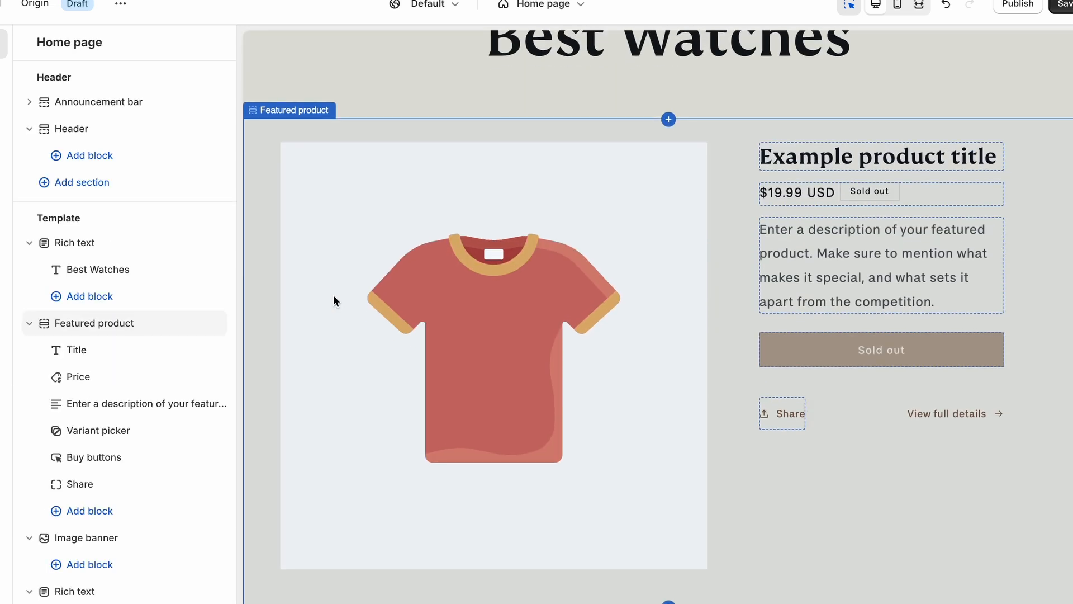
# Step: Select the mechanical "watch it" product for the home page's Featured product section
pyautogui.click(267, 245)
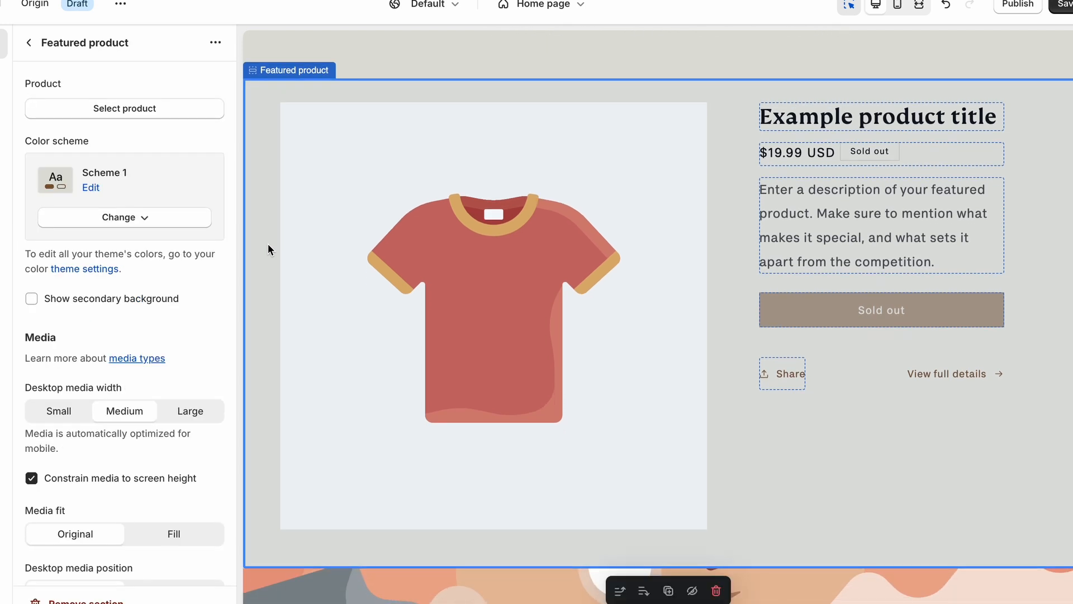
pyautogui.click(120, 114)
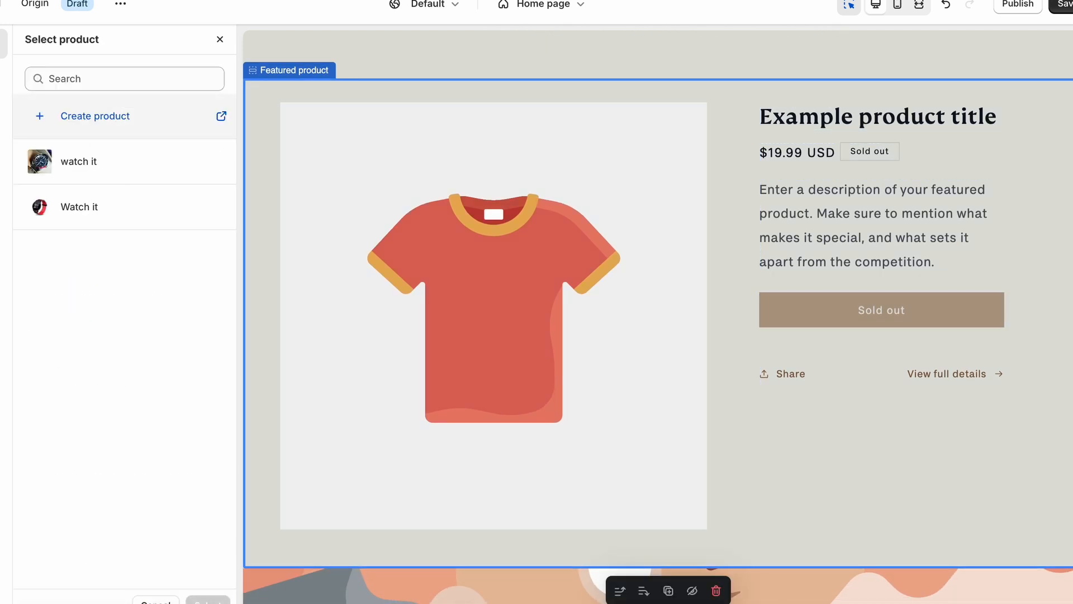
pyautogui.click(121, 170)
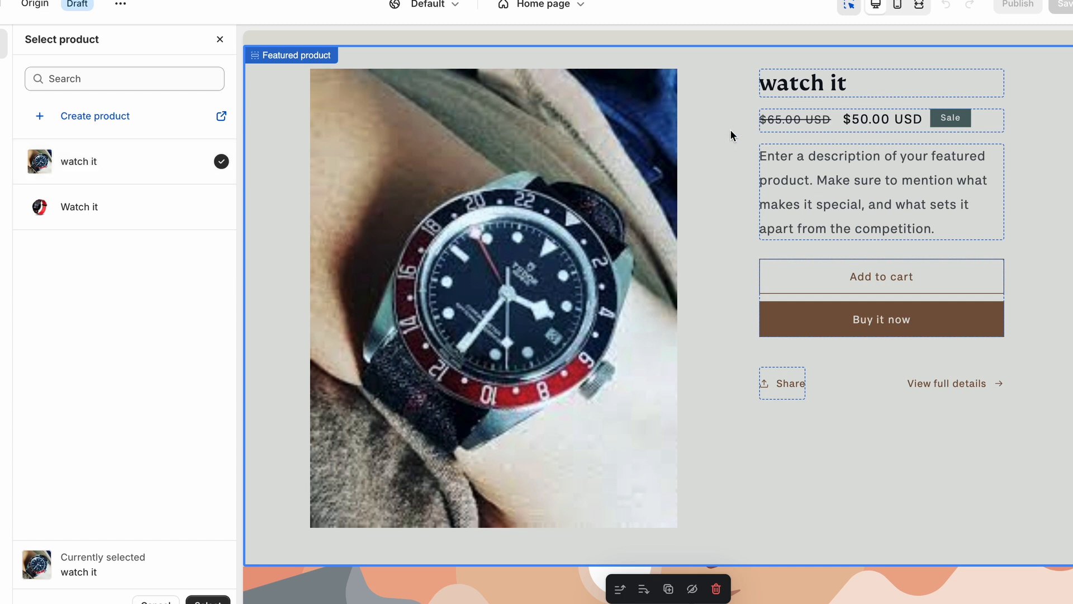
# Step: Remove the placeholder description text from the Featured product section and confirm the selected watch product
pyautogui.click(838, 82)
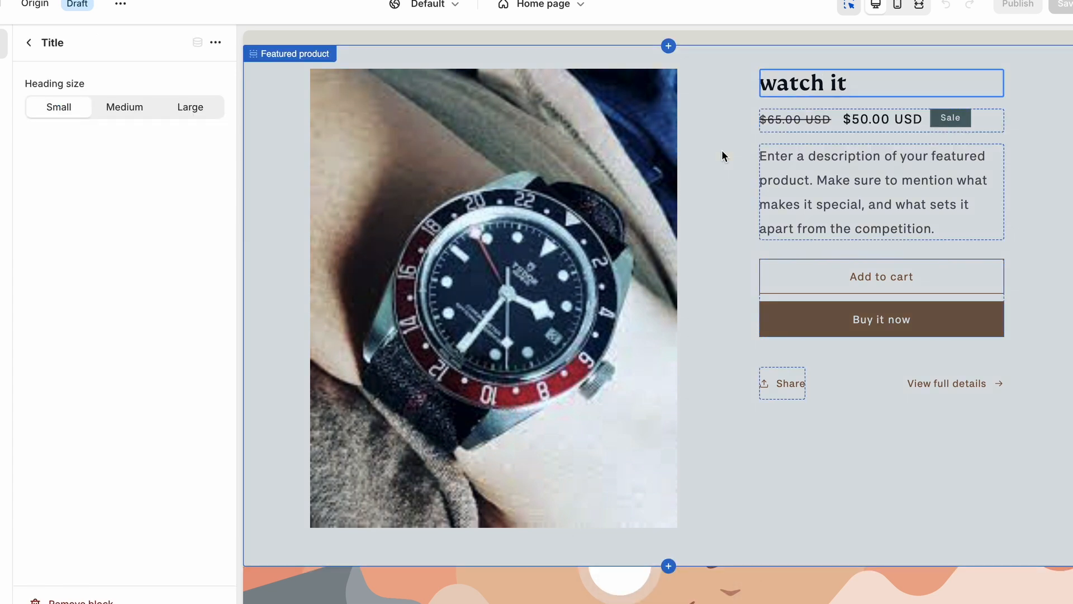
pyautogui.click(885, 168)
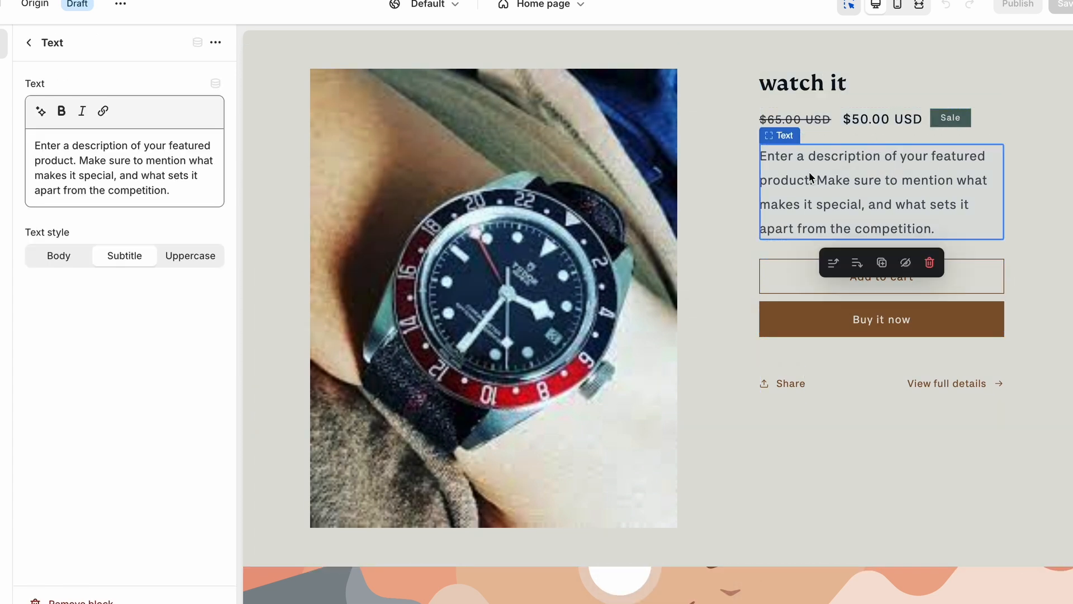
pyautogui.moveTo(194, 190); pyautogui.dragTo(36, 141)
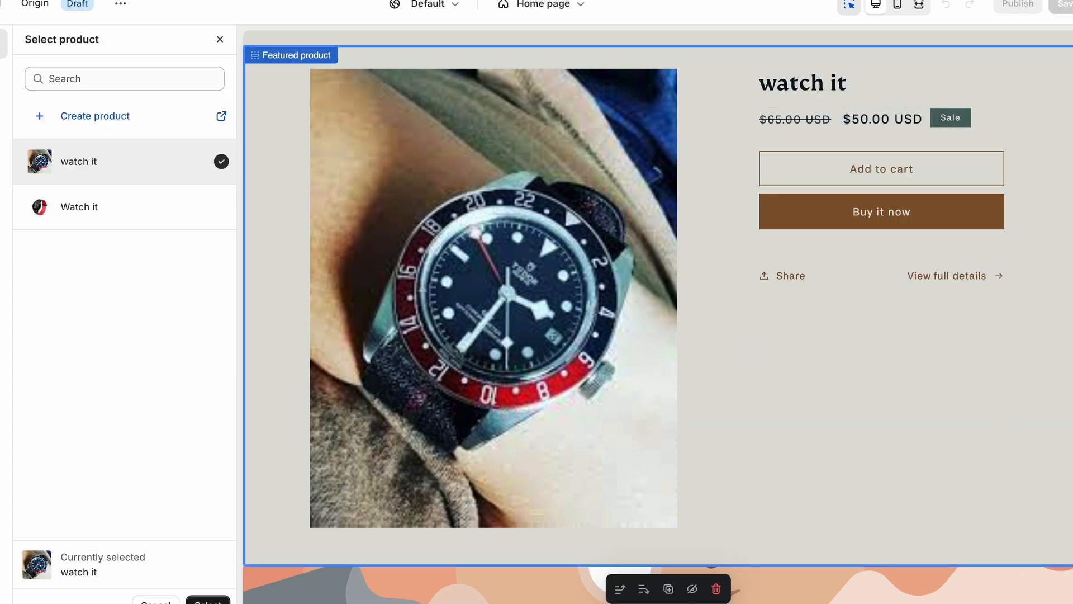
pyautogui.click(209, 599)
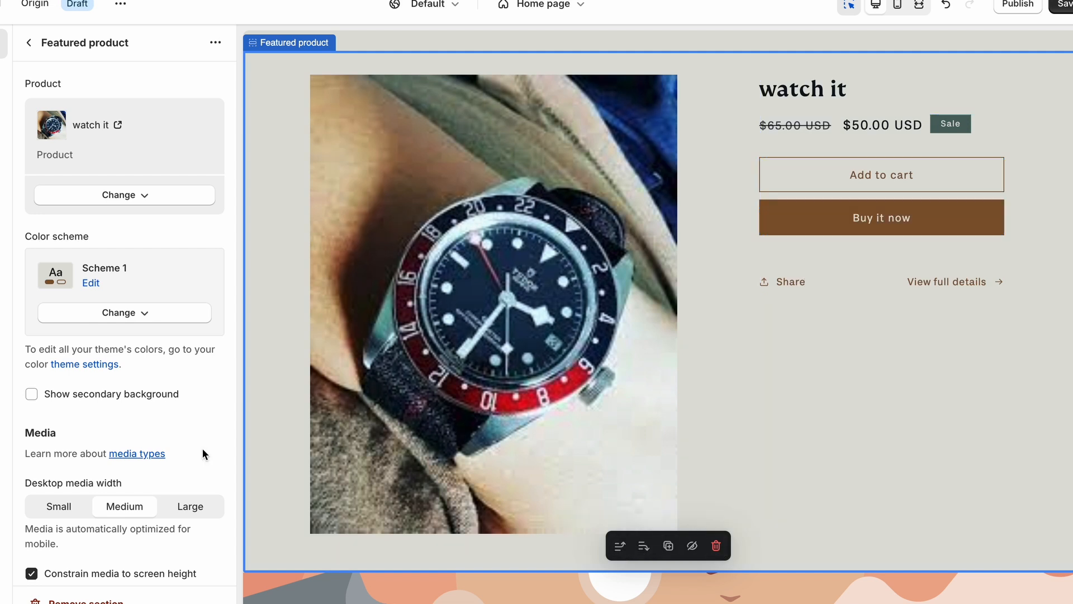
# Step: Set the Featured product section's desktop media width to Small, media fit to Fill and desktop media position to Right
pyautogui.scroll(-1, 178, 439)
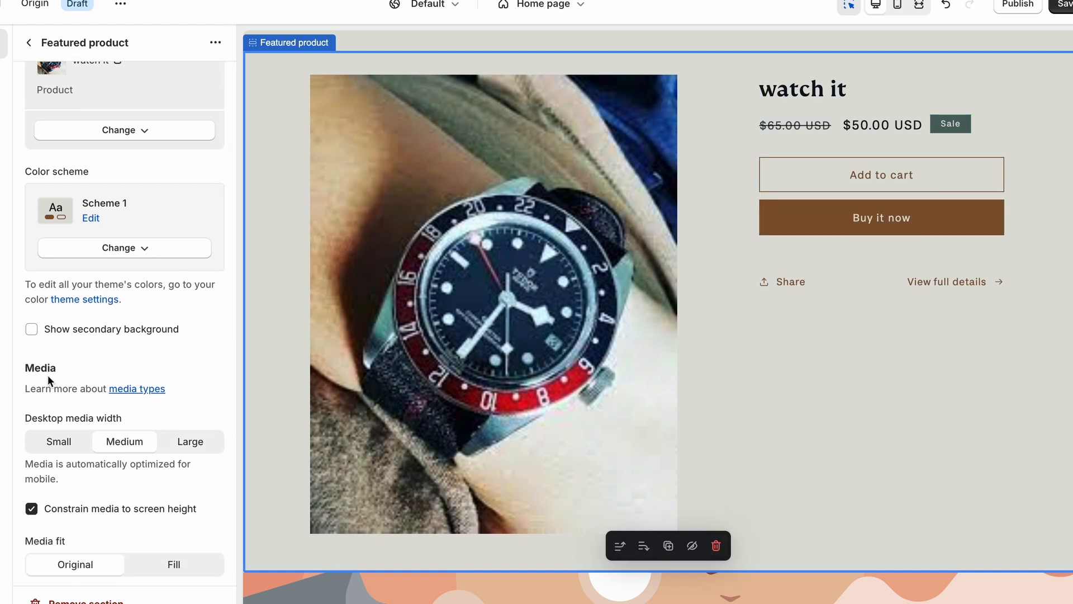
pyautogui.scroll(-1, 50, 360)
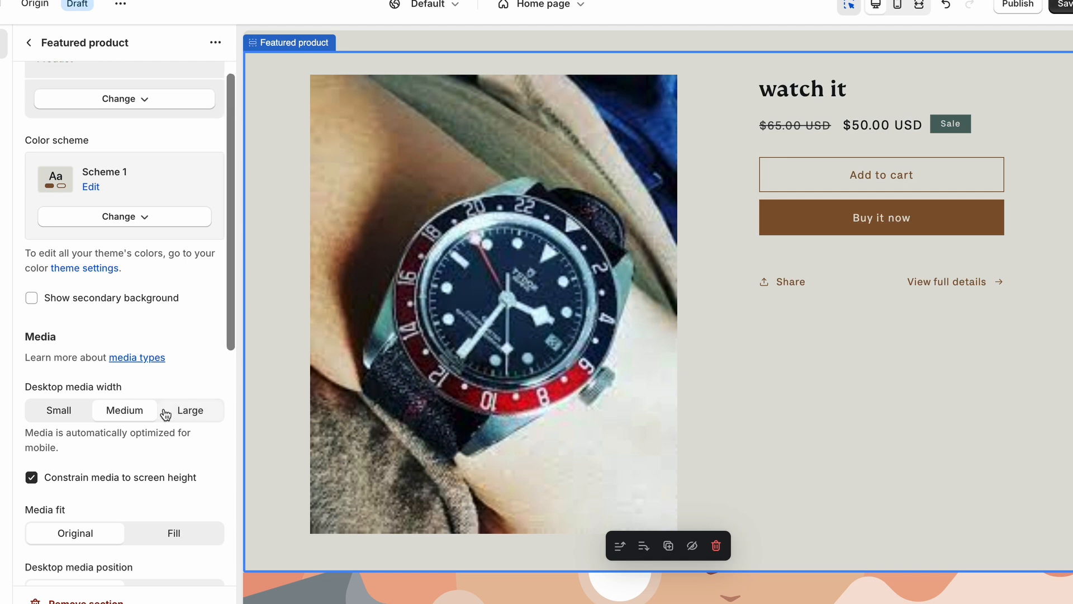
pyautogui.click(79, 412)
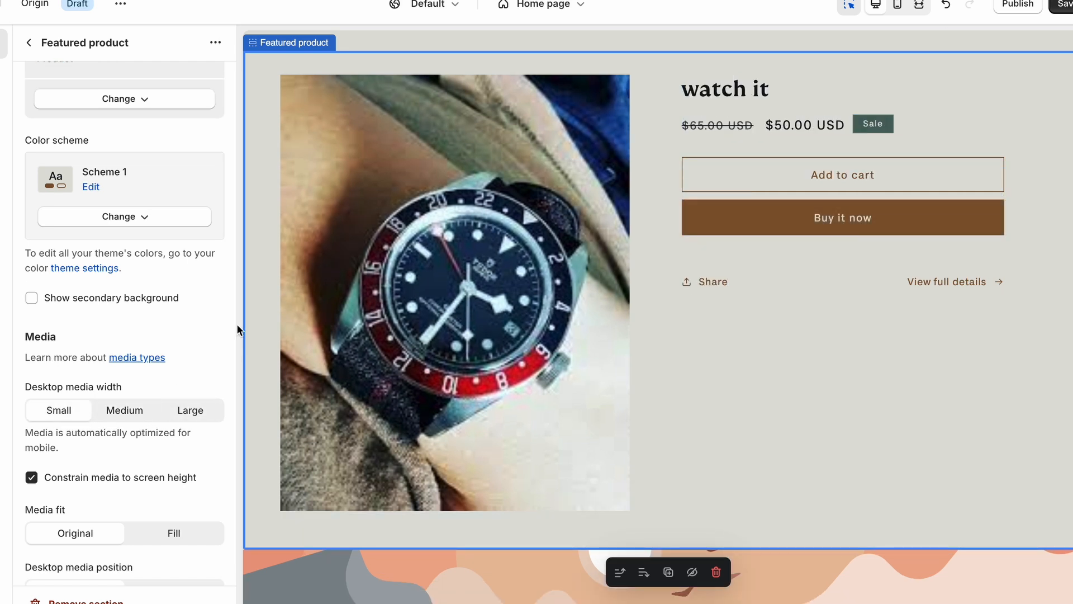
pyautogui.scroll(-3, 153, 417)
pyautogui.click(177, 382)
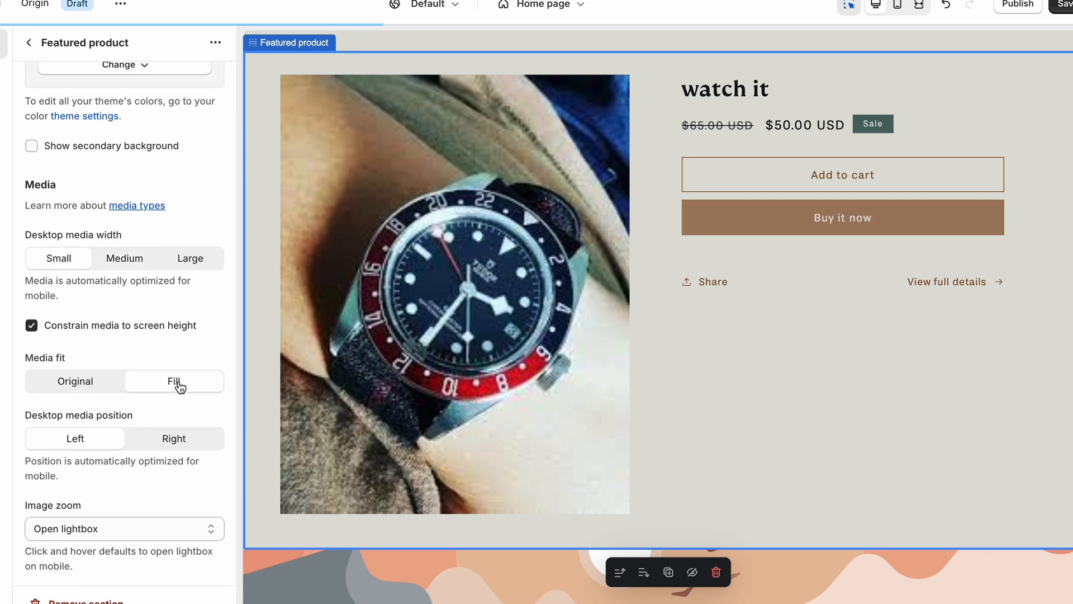
pyautogui.scroll(-3, 165, 441)
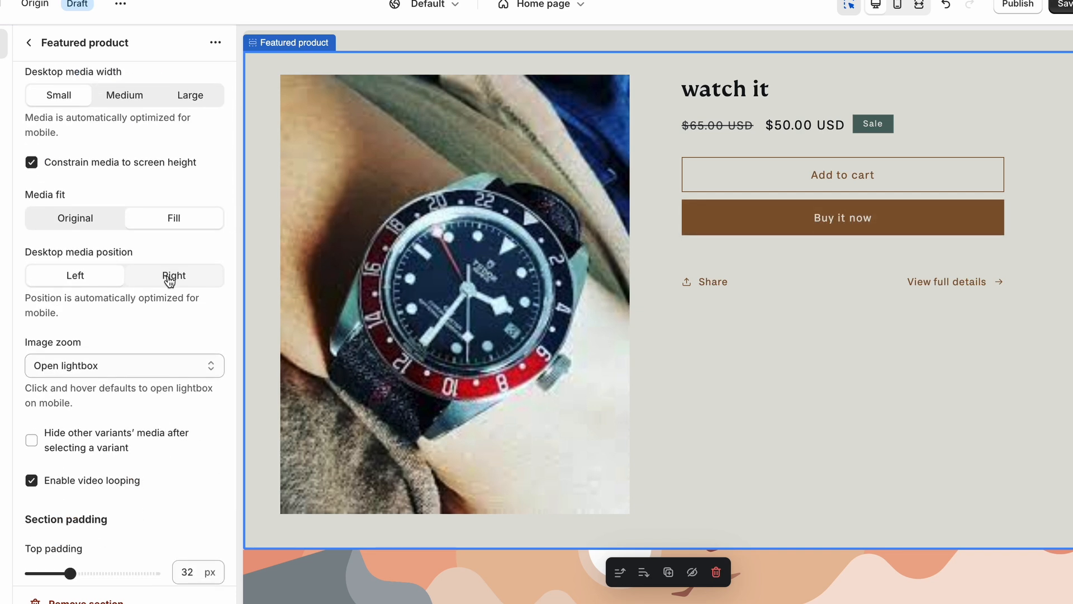
pyautogui.click(169, 278)
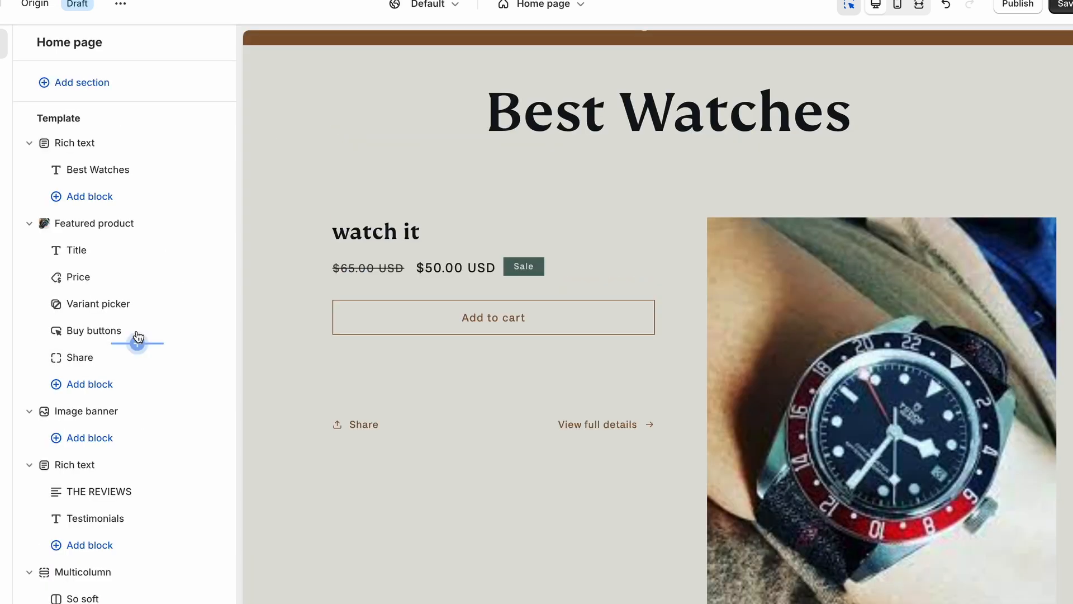
pyautogui.click(136, 334)
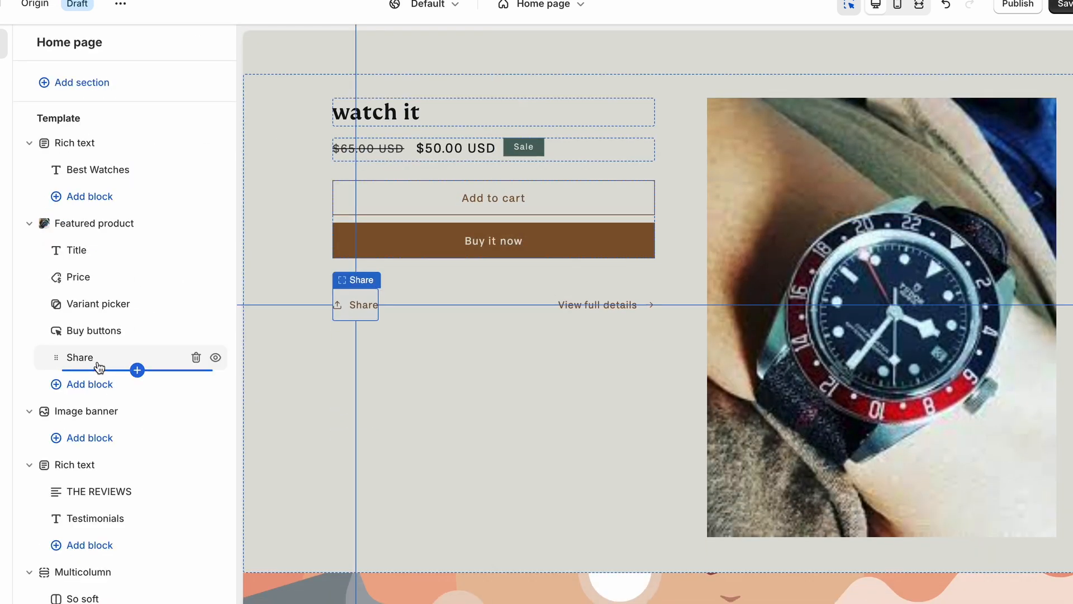
pyautogui.click(98, 362)
pyautogui.click(99, 105)
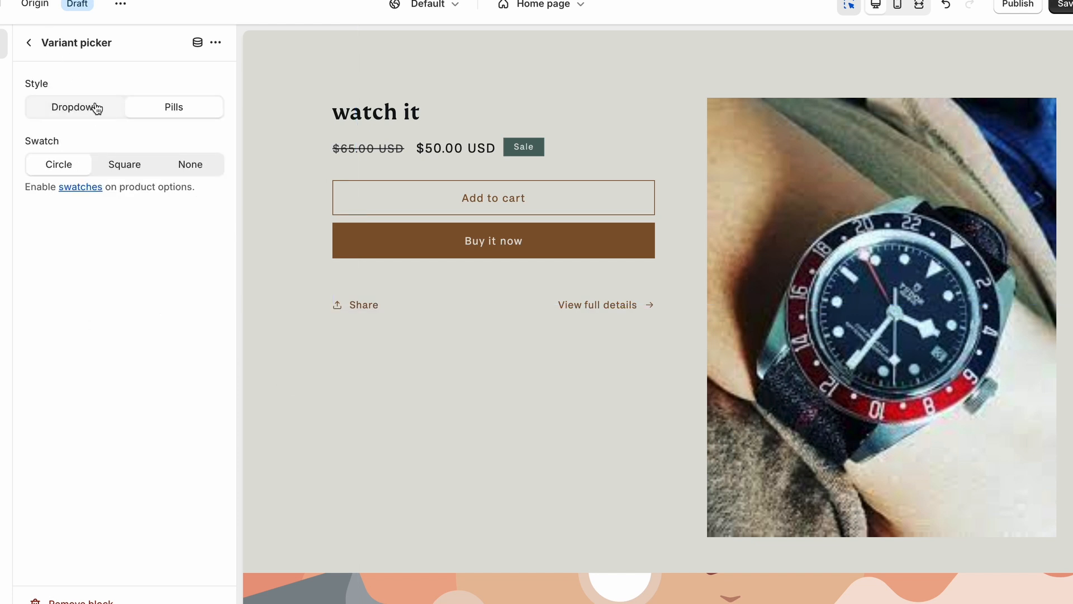
pyautogui.click(25, 44)
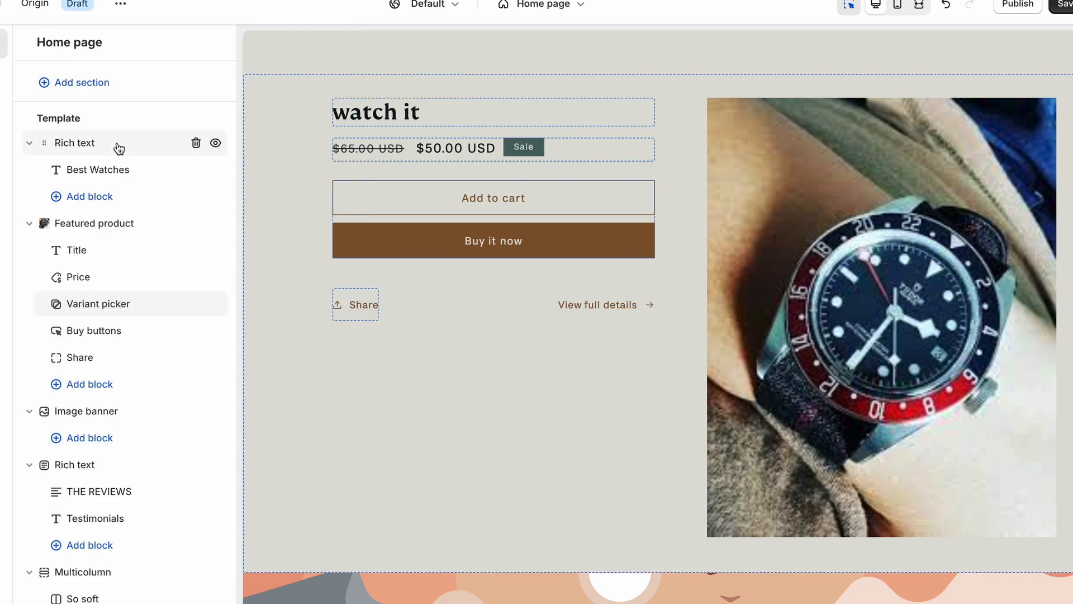
# Step: Set the heading size of the featured product's Title block to Medium and return to the section list
pyautogui.click(126, 256)
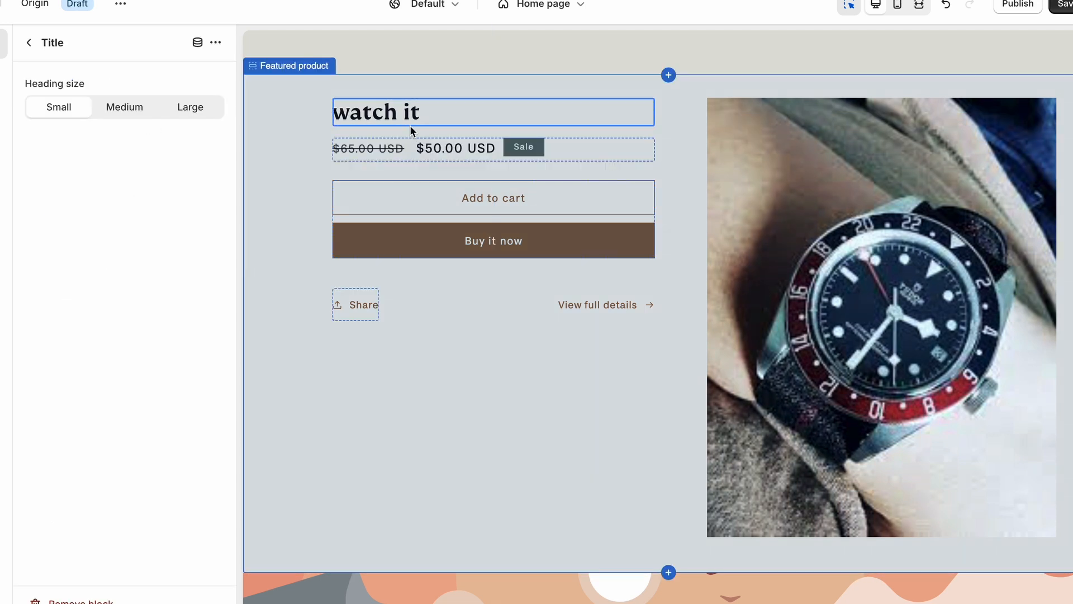
pyautogui.click(120, 108)
pyautogui.click(27, 44)
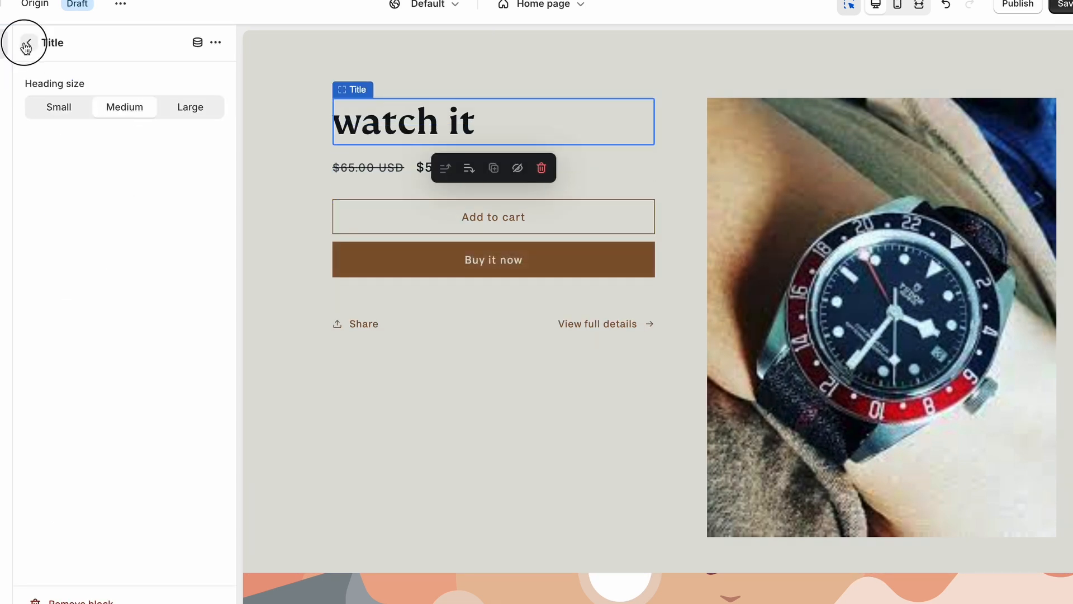
# Step: Add a heading block to the Image banner section
pyautogui.scroll(-1, 162, 232)
pyautogui.scroll(-3, 162, 232)
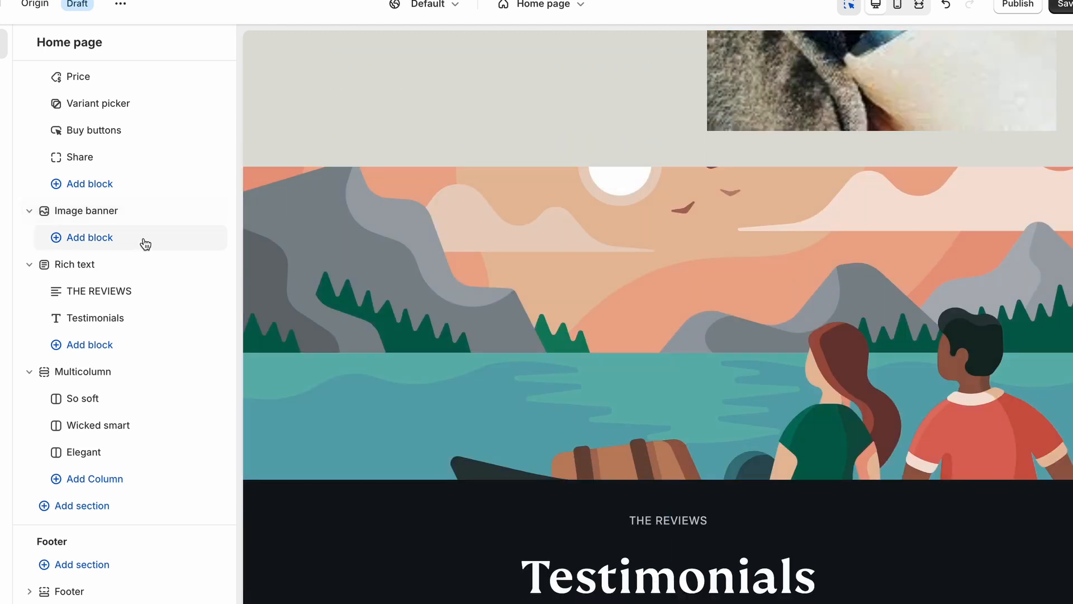
pyautogui.click(145, 243)
pyautogui.click(359, 309)
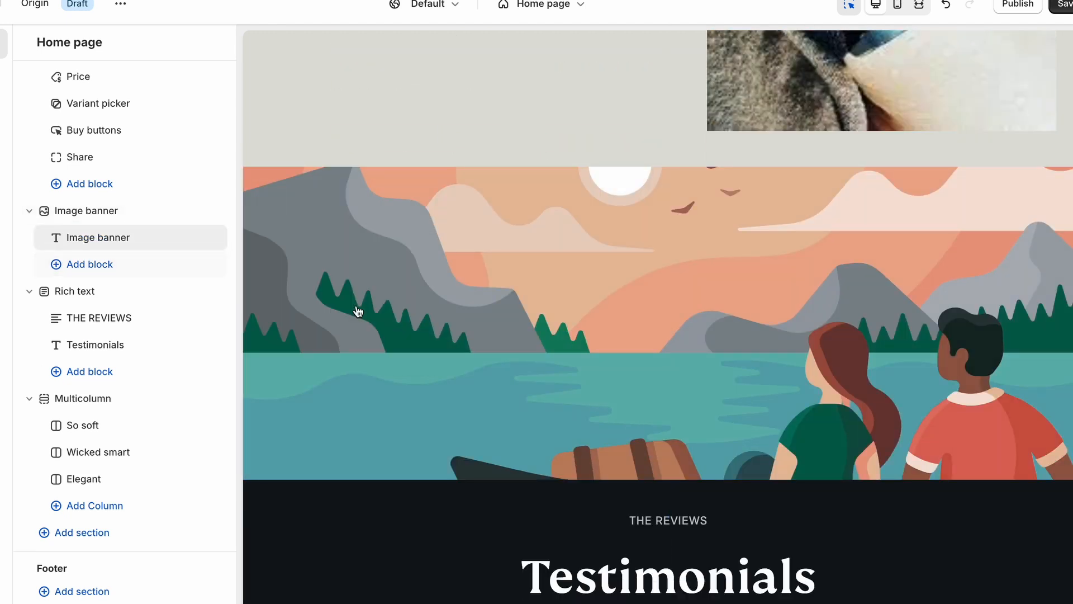
pyautogui.doubleClick(601, 330)
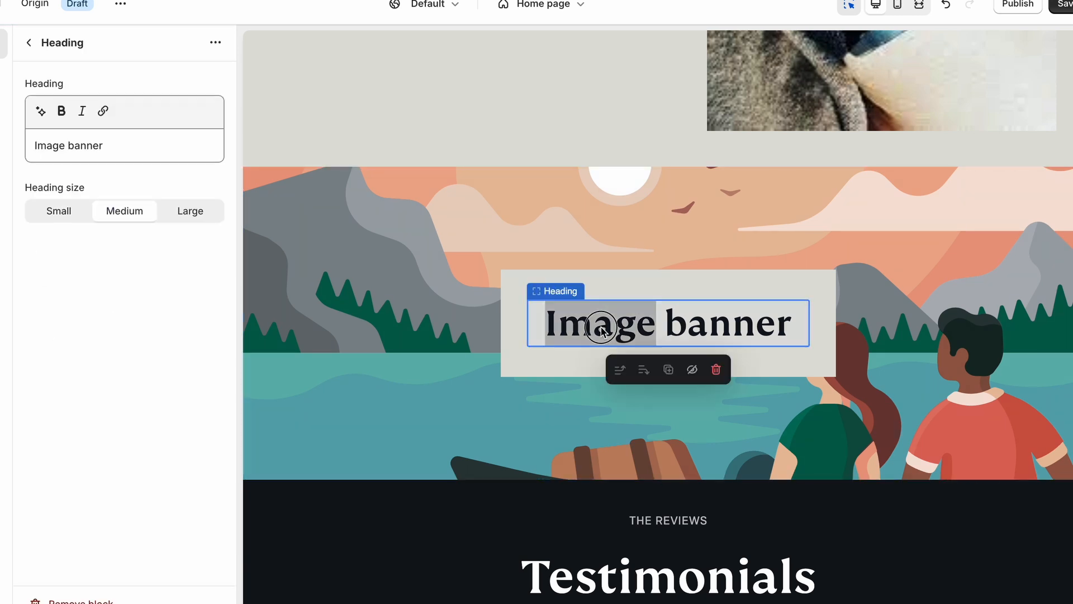
pyautogui.click(601, 329)
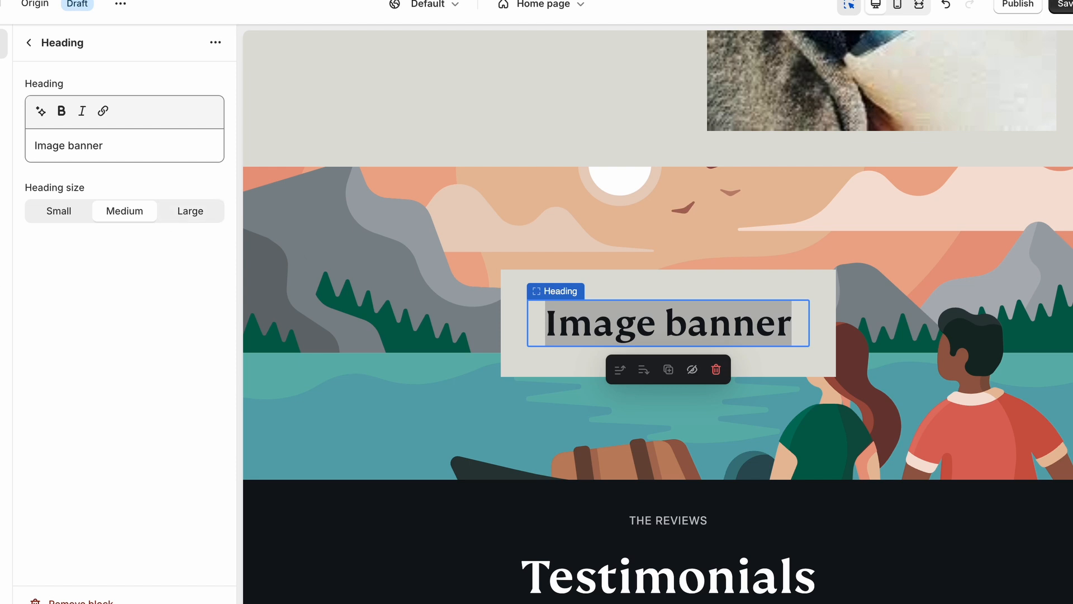
pyautogui.click(90, 161)
pyautogui.moveTo(124, 143); pyautogui.dragTo(3, 147)
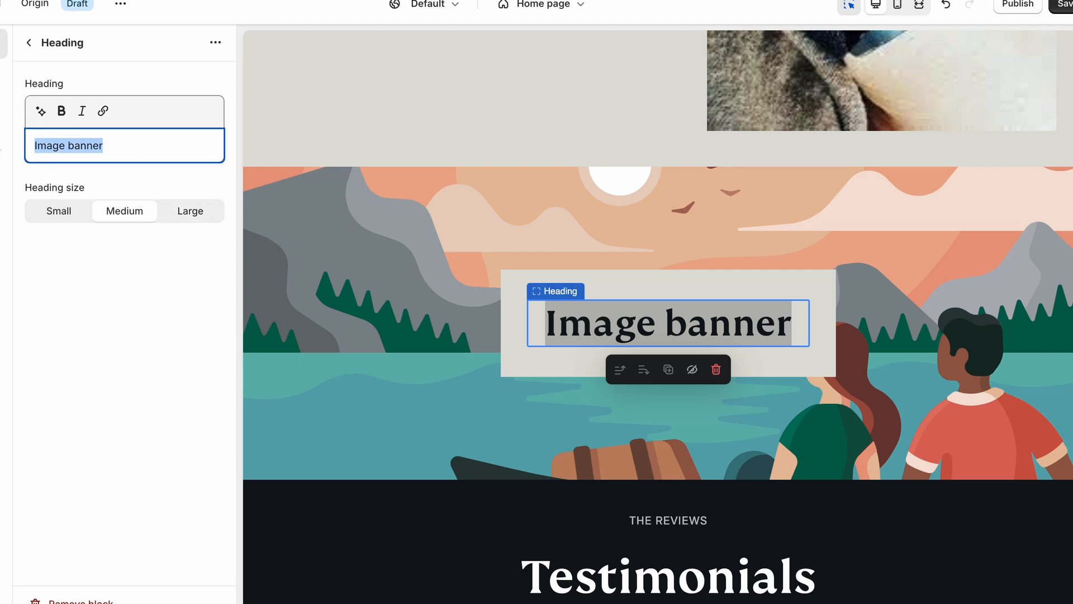
pyautogui.click(39, 53)
pyautogui.click(32, 48)
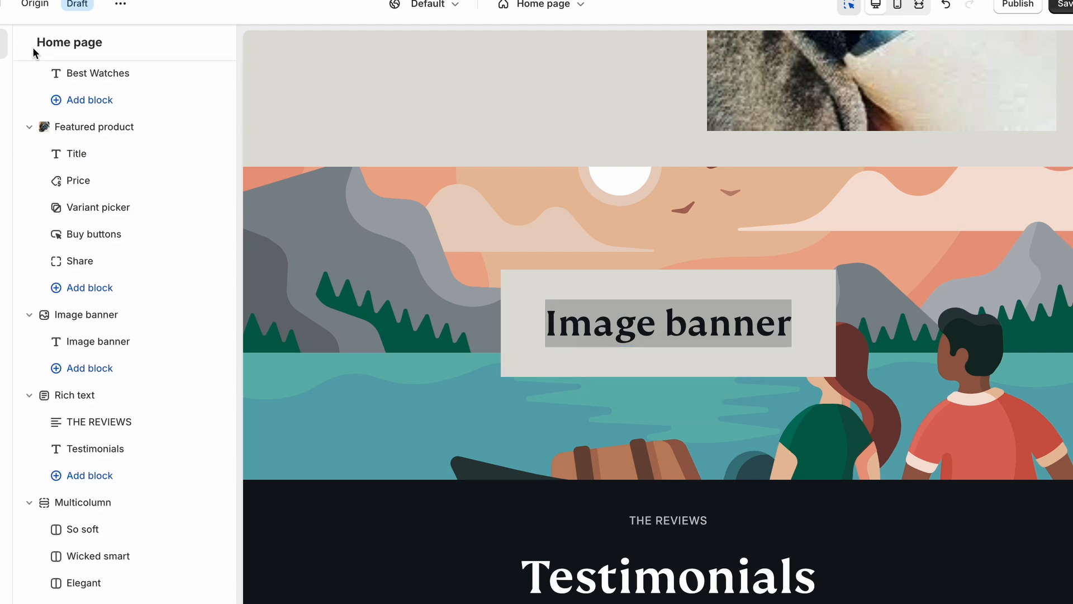
# Step: Try to move the Image banner section further down in the home page template
pyautogui.scroll(-4, 154, 293)
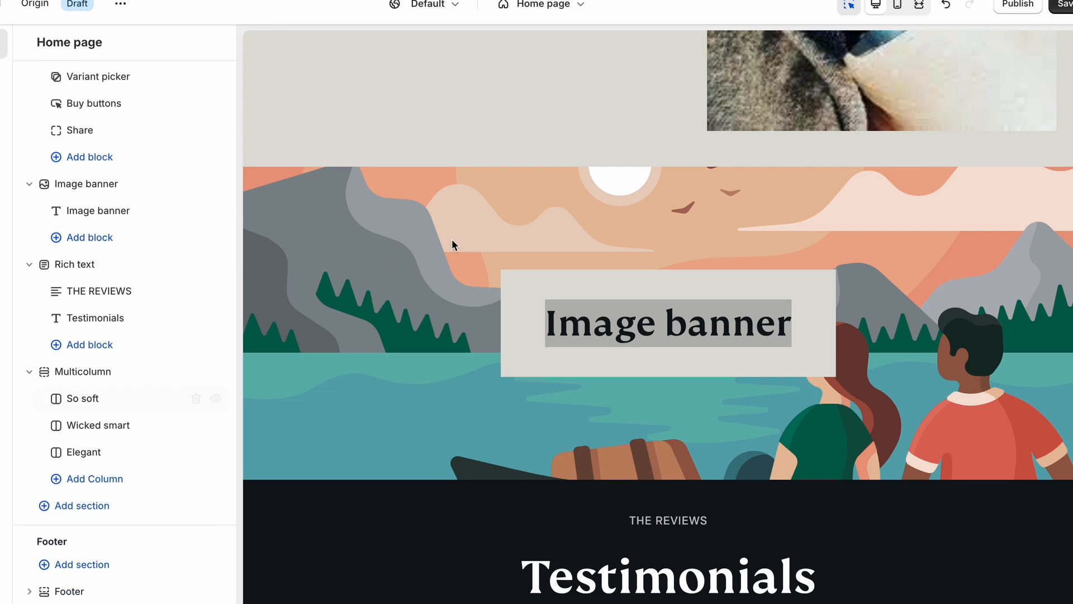
pyautogui.scroll(-5, 452, 239)
pyautogui.scroll(5, 454, 246)
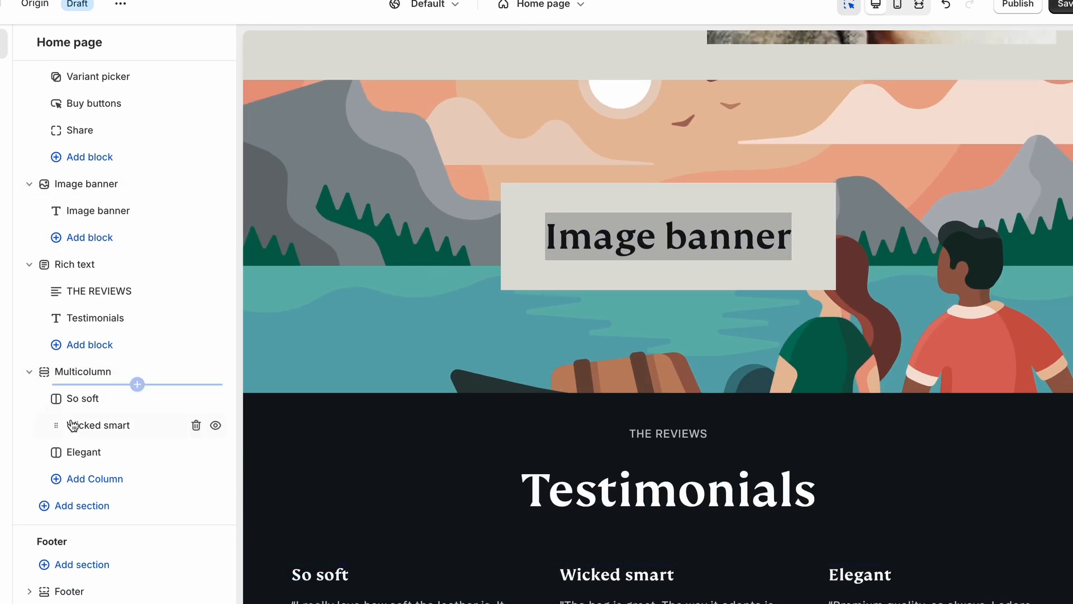
pyautogui.click(78, 375)
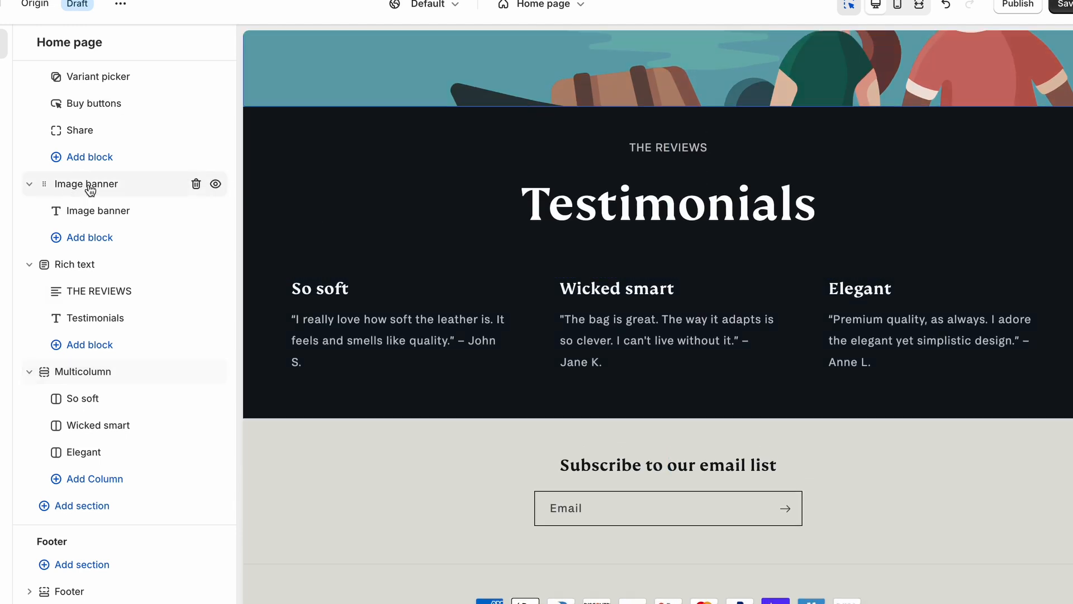
pyautogui.moveTo(47, 190)
pyautogui.moveTo(45, 189); pyautogui.dragTo(31, 445)
# Step: Add a Featured collection section at the end of the home page template, below the Multicolumn section
pyautogui.scroll(-5, 305, 298)
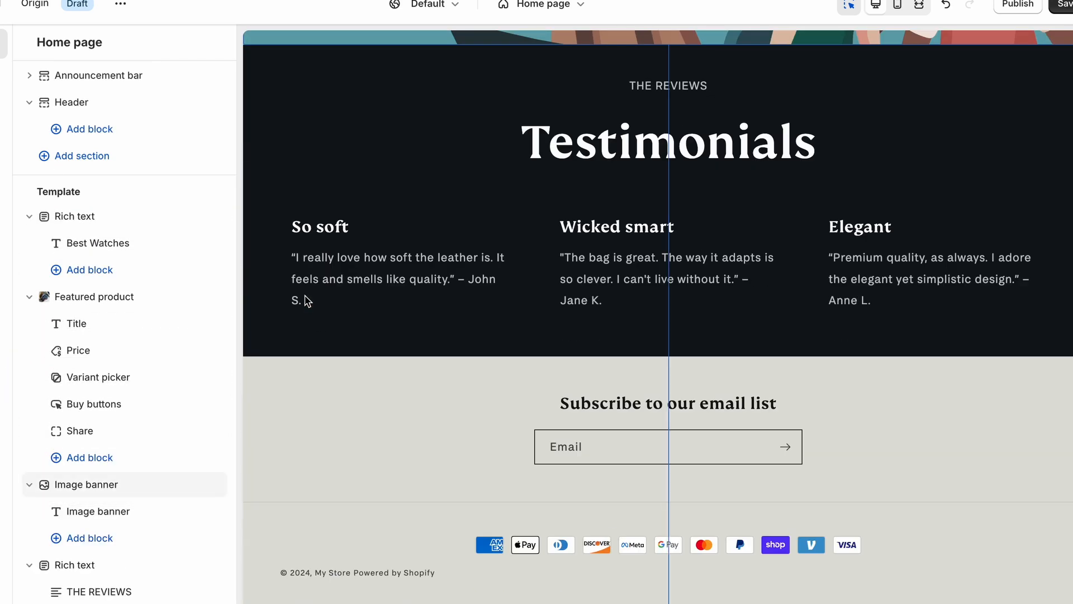
pyautogui.scroll(-5, 122, 420)
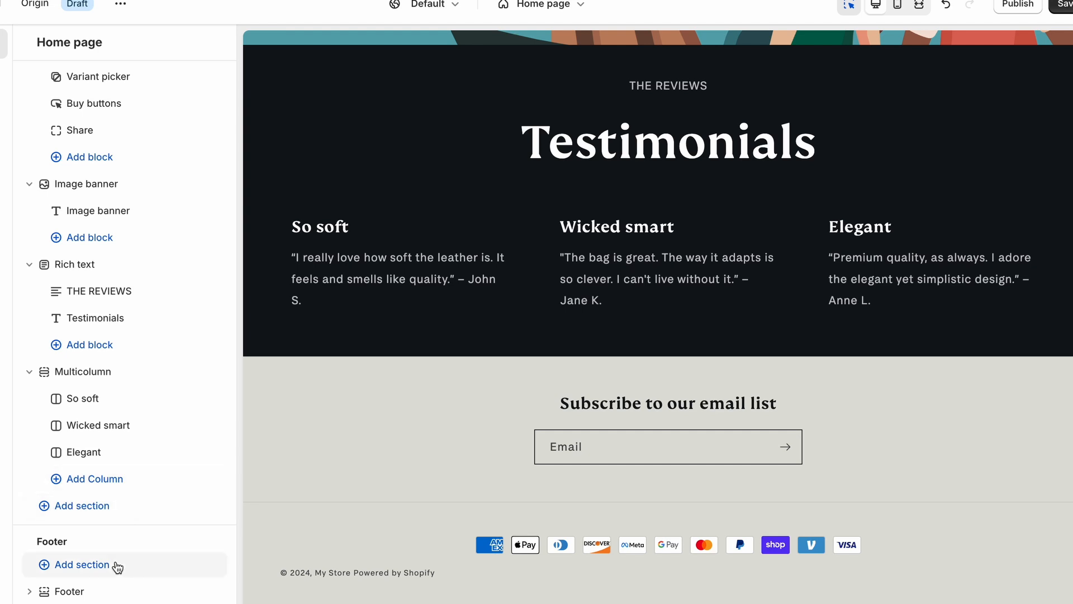
pyautogui.scroll(5, 144, 354)
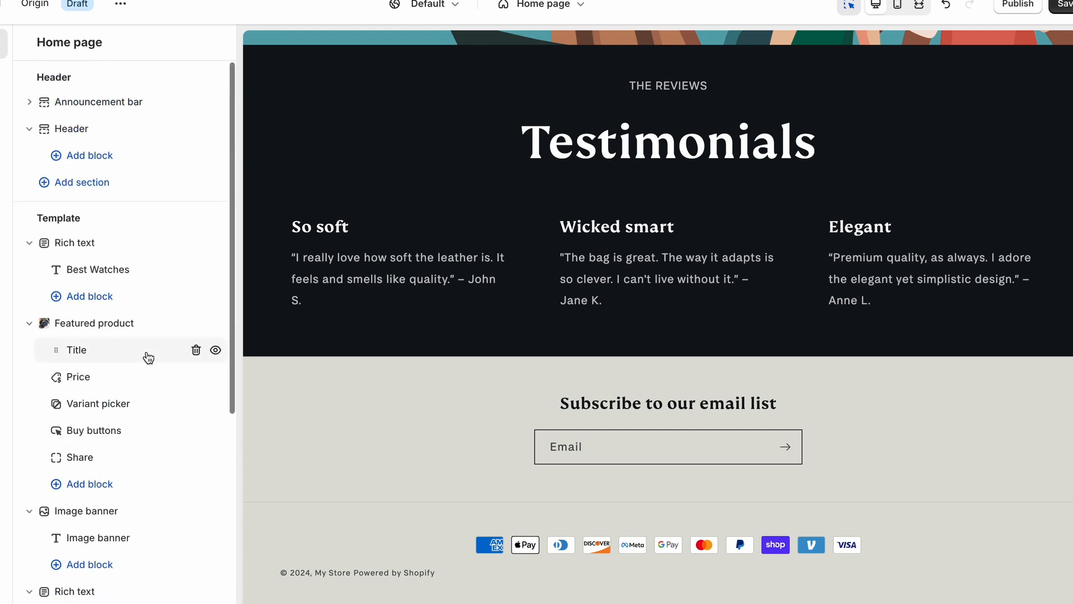
pyautogui.scroll(-5, 144, 239)
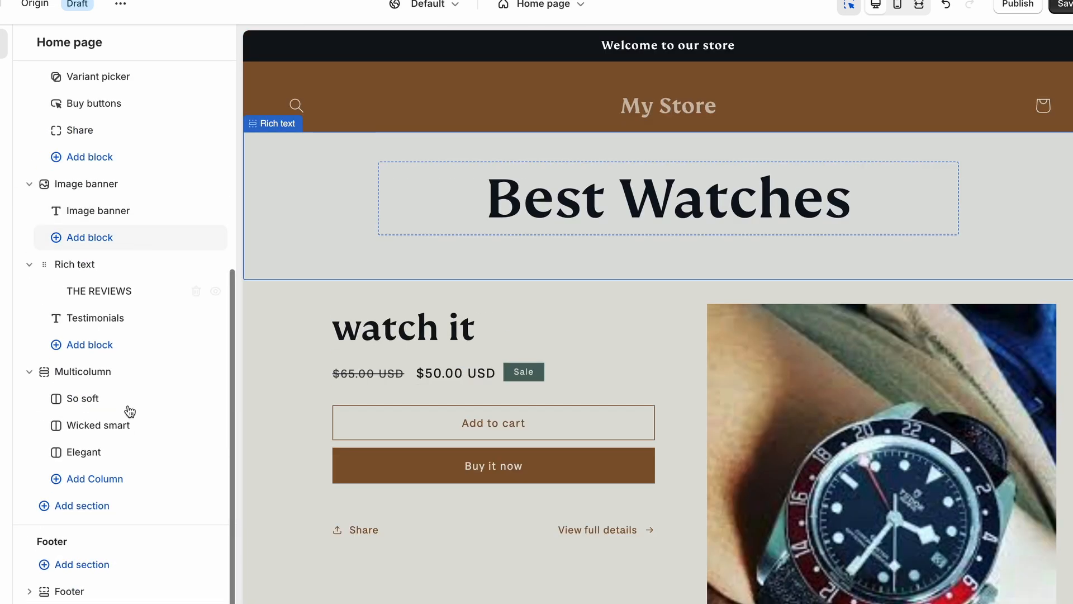
pyautogui.click(124, 506)
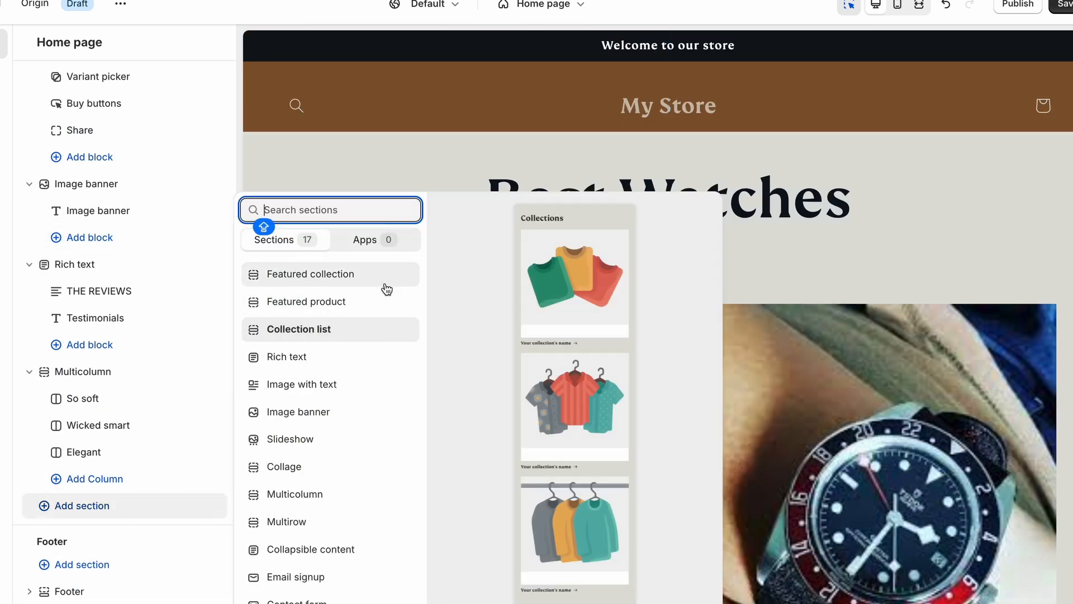
pyautogui.click(388, 284)
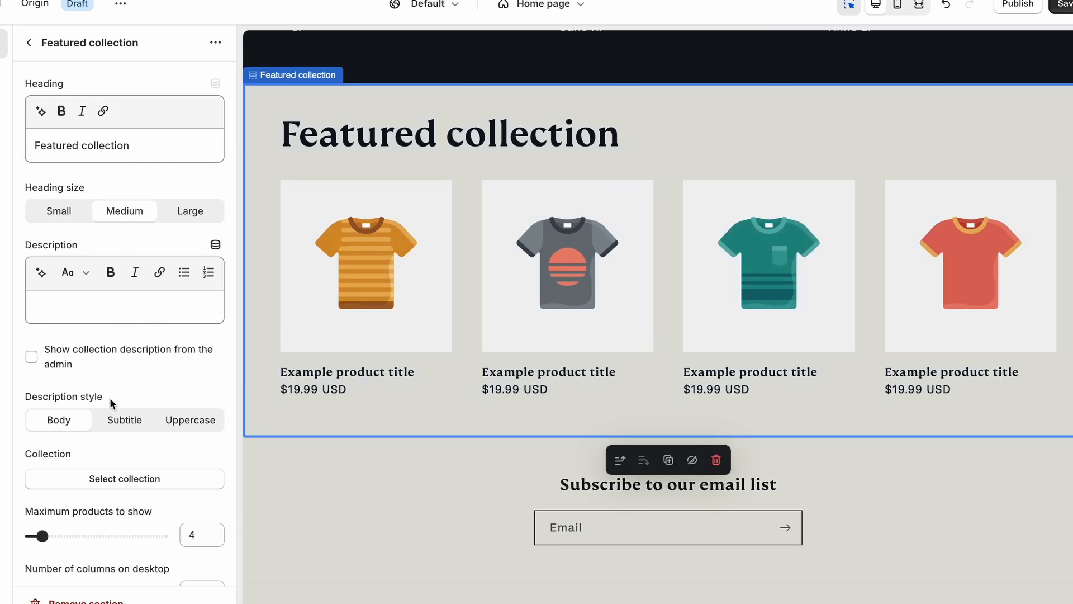
# Step: Change the Featured collection section's heading to "Digital" and set its heading size to Large
pyautogui.tripleClick(124, 145)
pyautogui.write('Digital')
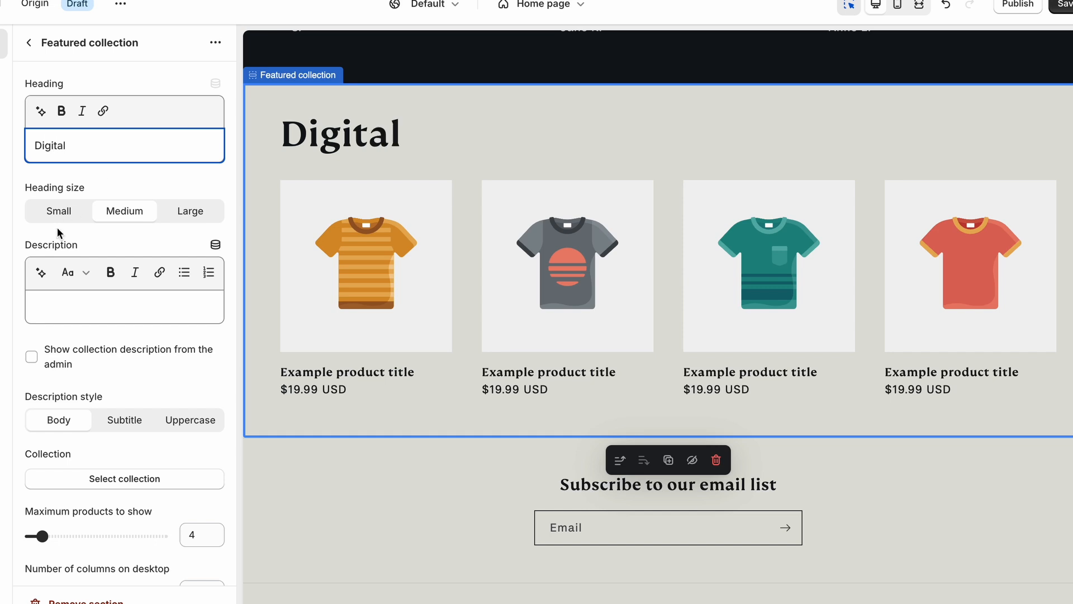
pyautogui.click(189, 211)
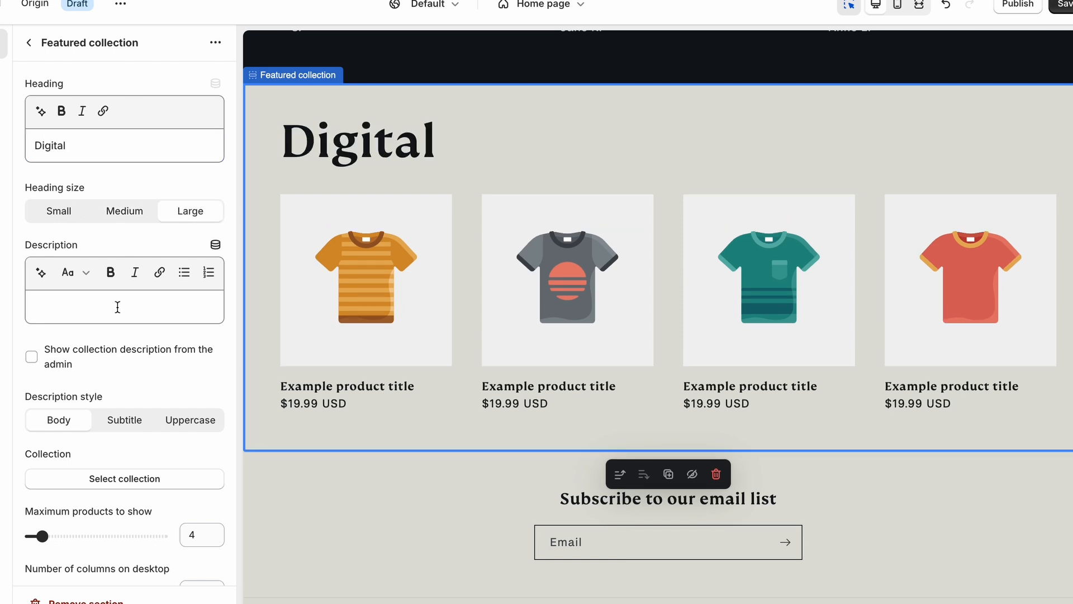
# Step: Enter the trial description "fjienwfnew" for the Featured collection section and clear it again
pyautogui.click(112, 302)
pyautogui.write('fjienwfnew')
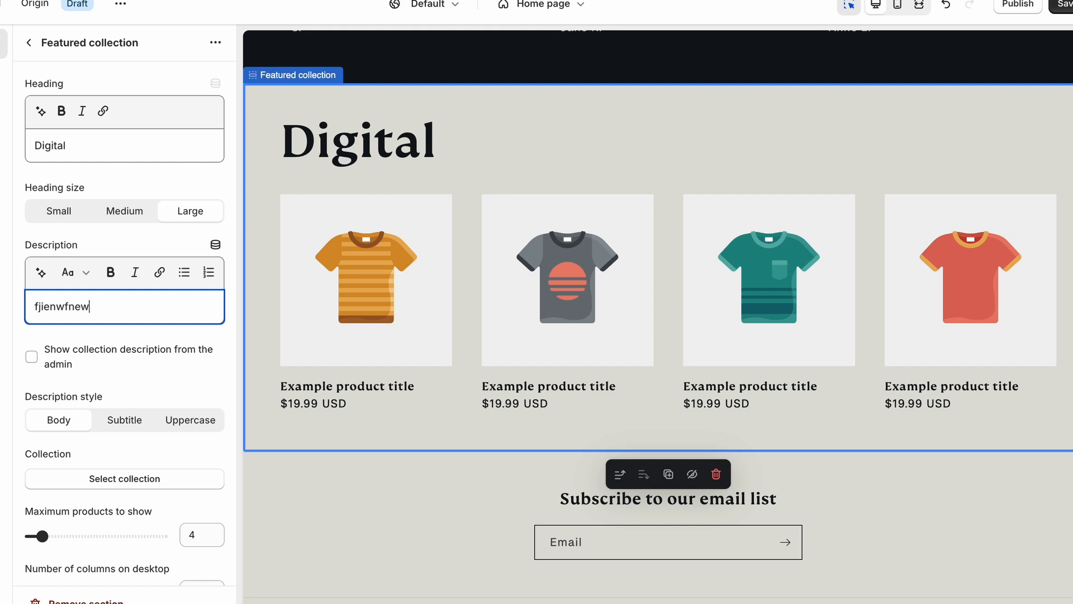
pyautogui.press('BackSpace')
pyautogui.press('BackSpace')
pyautogui.press('BackSpace')
pyautogui.press('BackSpace')
pyautogui.press('BackSpace')
pyautogui.press('BackSpace')
pyautogui.press('BackSpace')
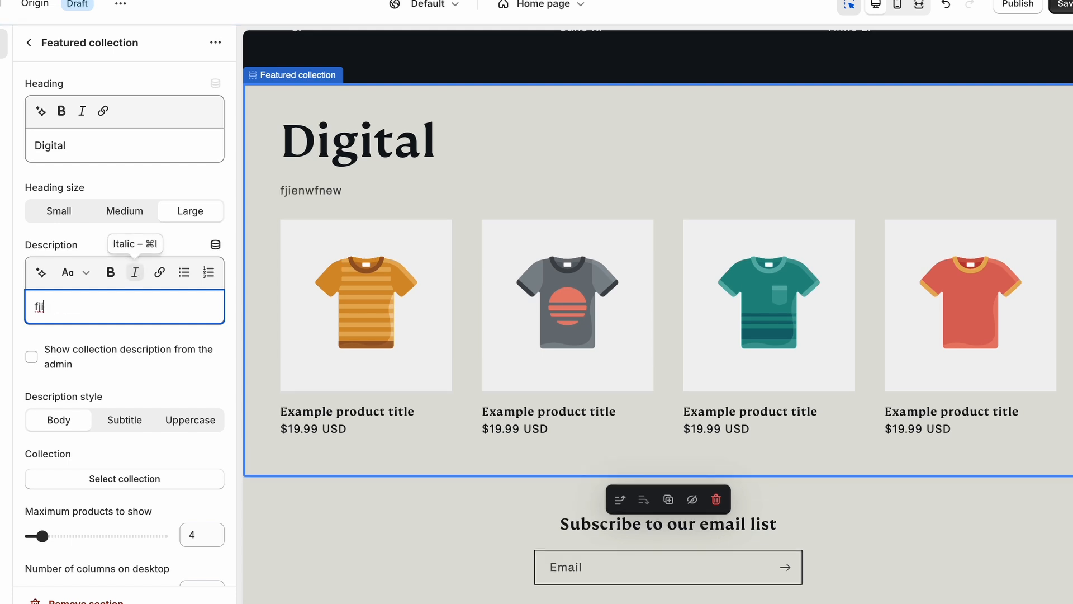
pyautogui.press('BackSpace')
pyautogui.press('BackSpace')
pyautogui.press('BackSpace')
pyautogui.scroll(-3, 166, 306)
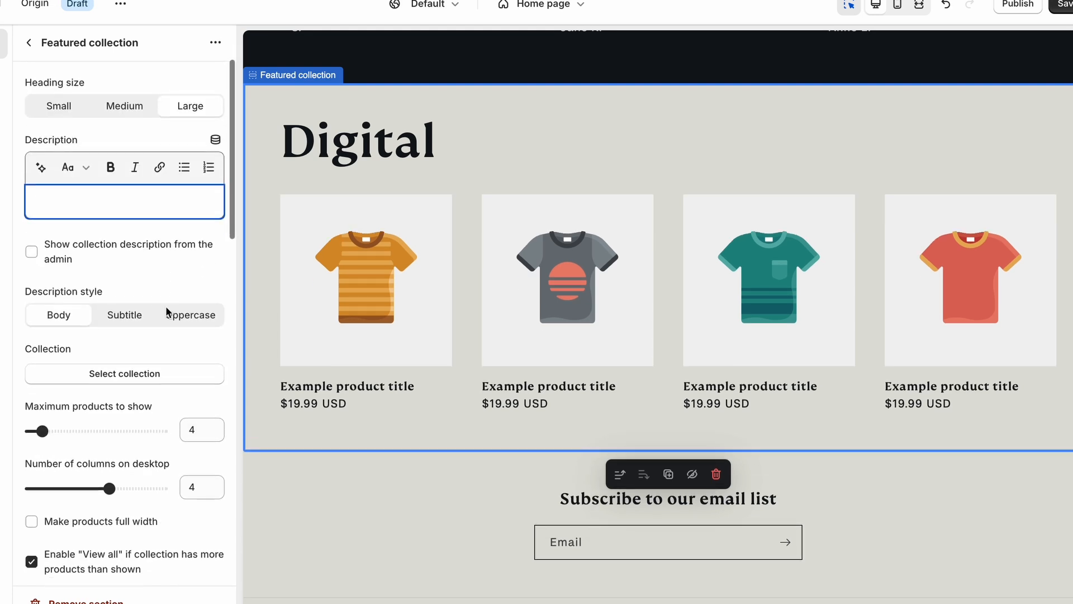
# Step: Assign the Digital collection to the Featured collection section, with a maximum of 2 products, 3 desktop columns and full-width products
pyautogui.scroll(-3, 165, 306)
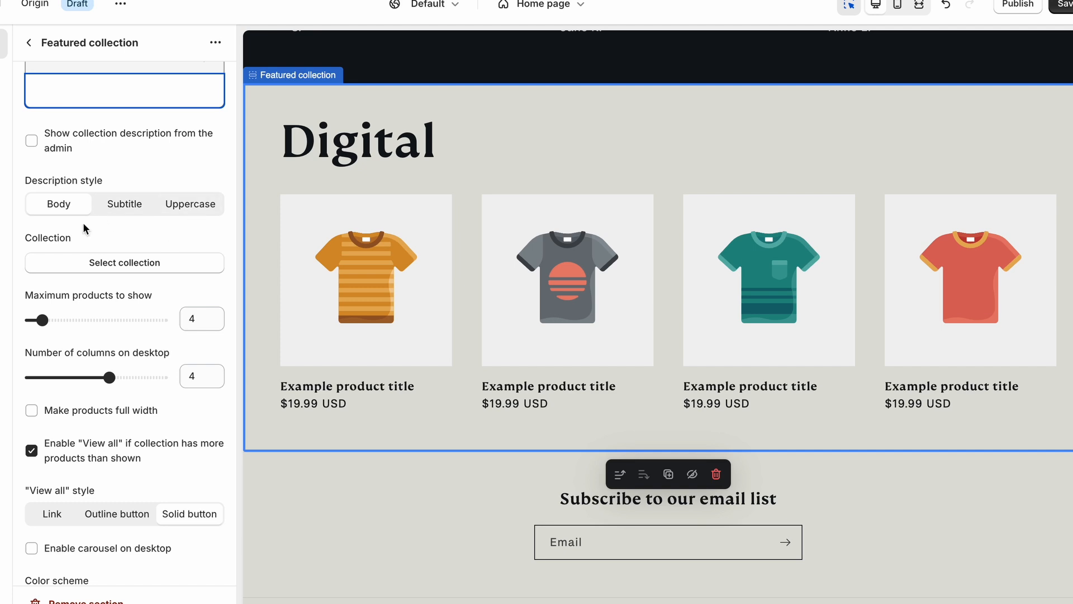
pyautogui.click(117, 268)
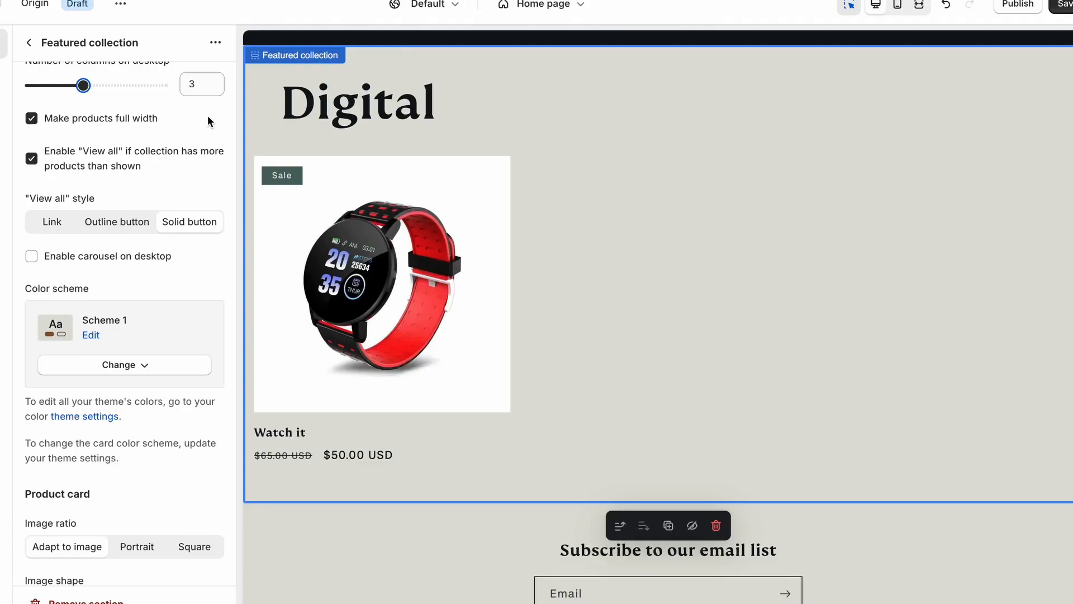
pyautogui.scroll(1, 207, 115)
pyautogui.scroll(3, 207, 116)
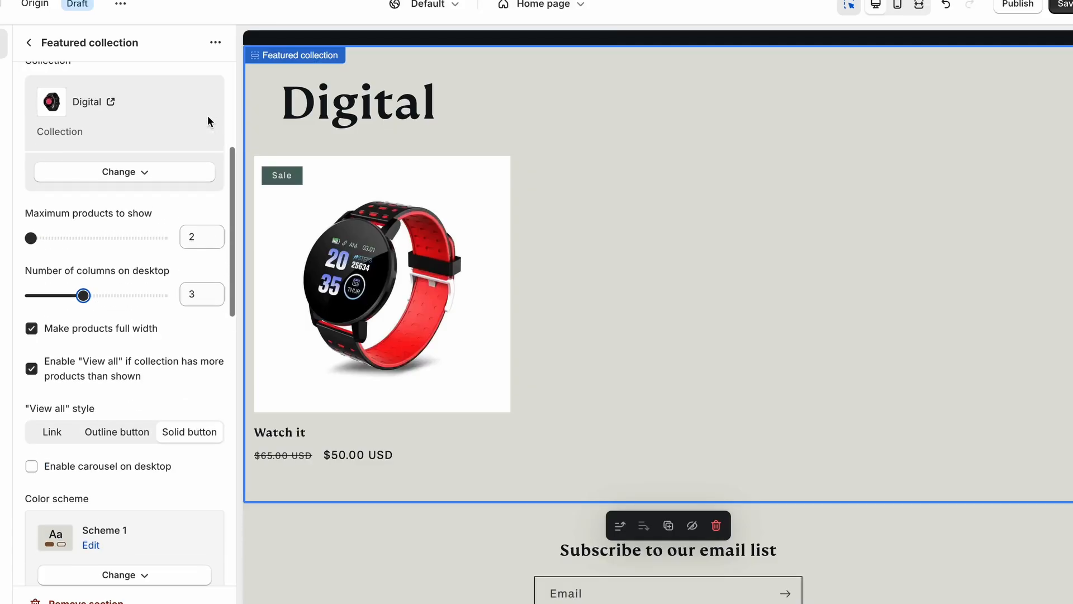
pyautogui.scroll(-1, 207, 115)
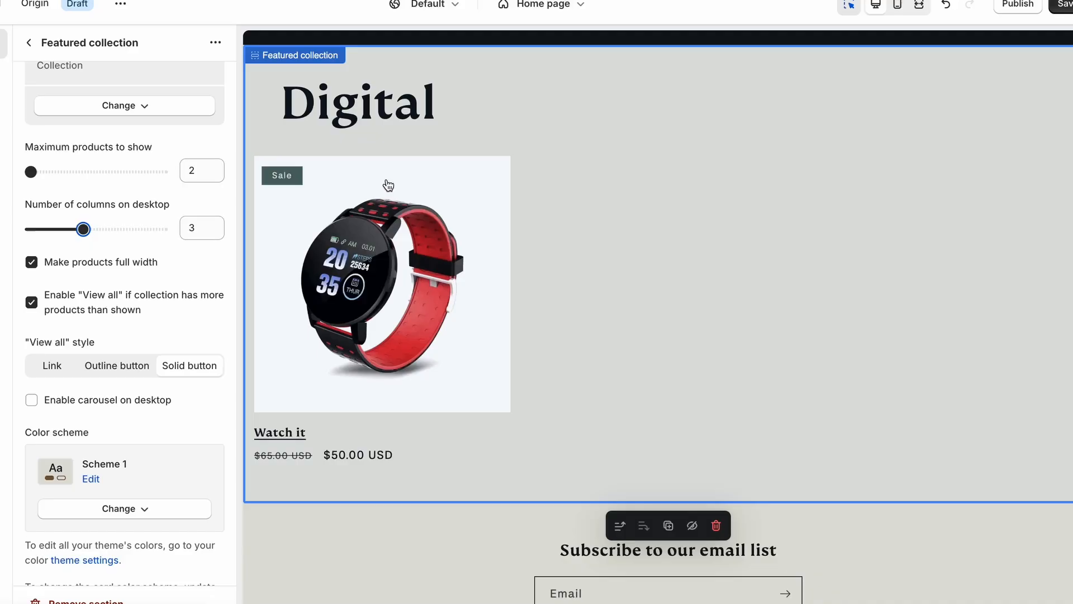
pyautogui.scroll(-1, 385, 232)
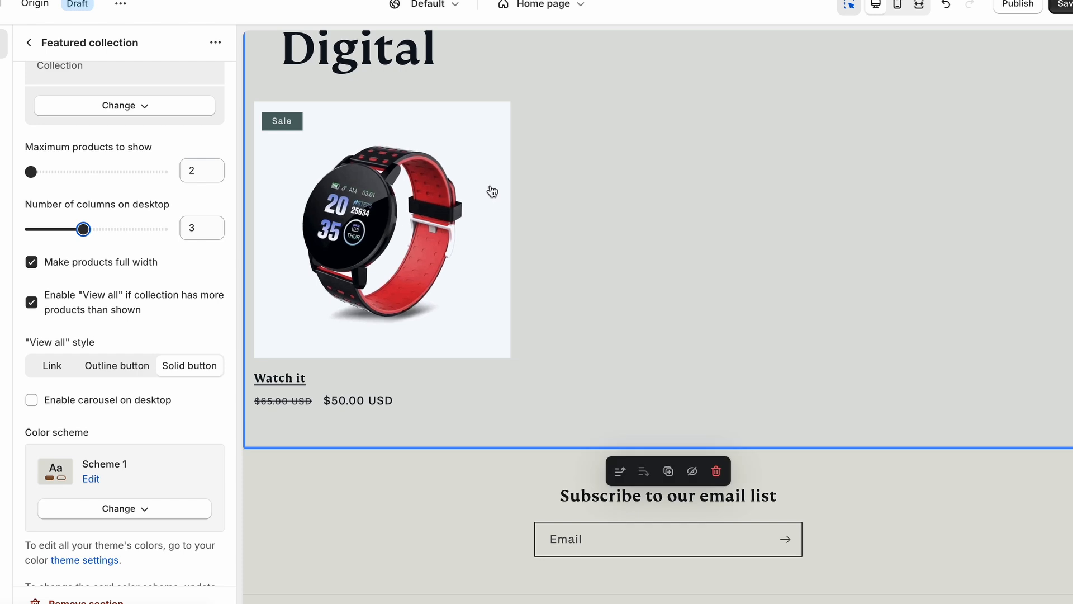
pyautogui.scroll(1, 580, 227)
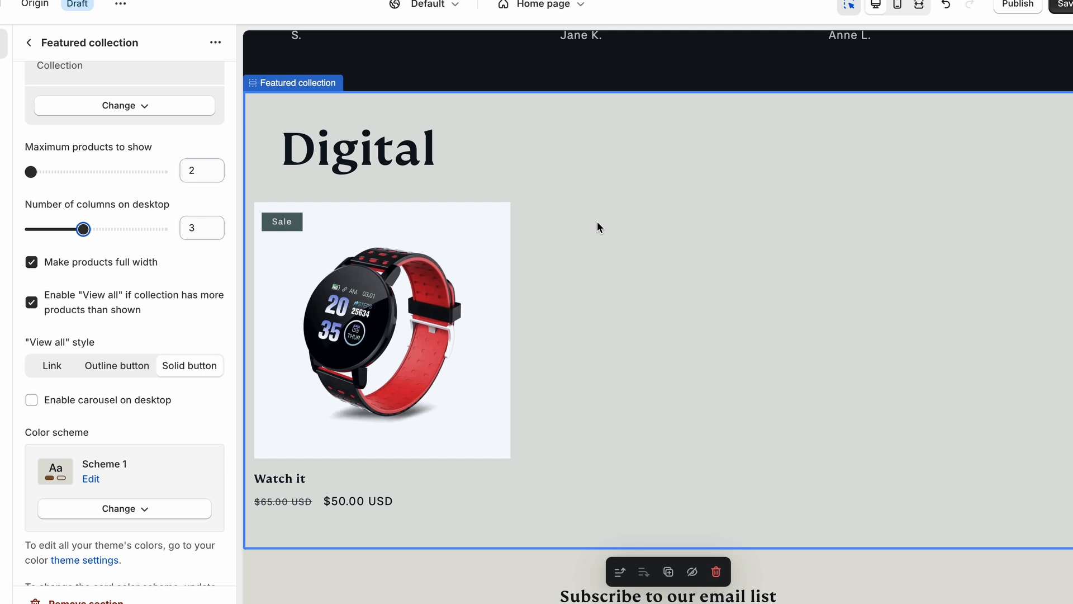
pyautogui.scroll(-1, 597, 227)
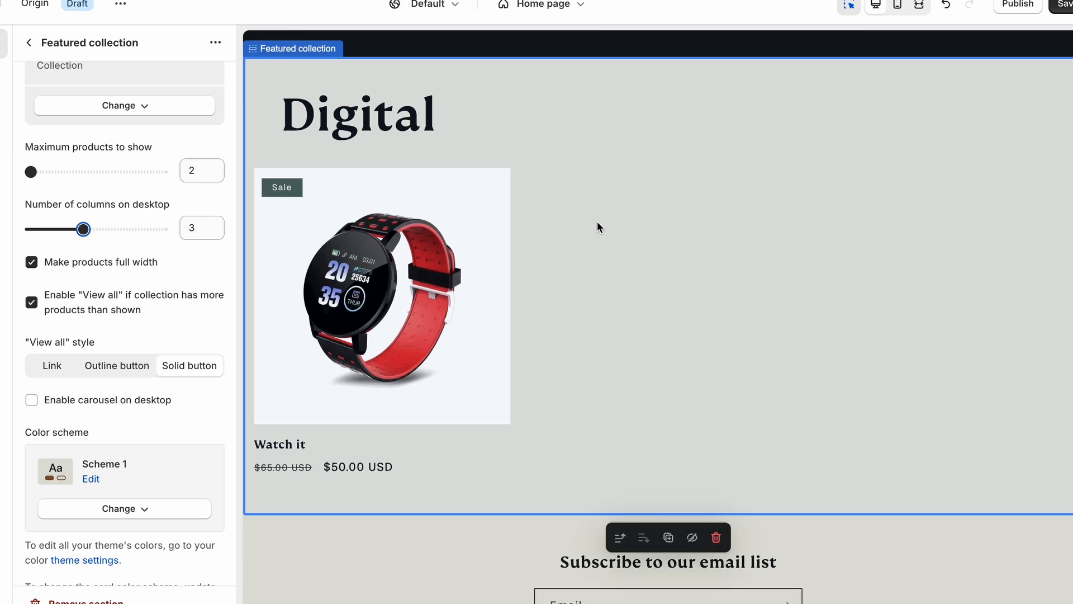
# Step: Set the product card image ratio of the Featured collection section to Square after trying Portrait
pyautogui.scroll(-10, 118, 117)
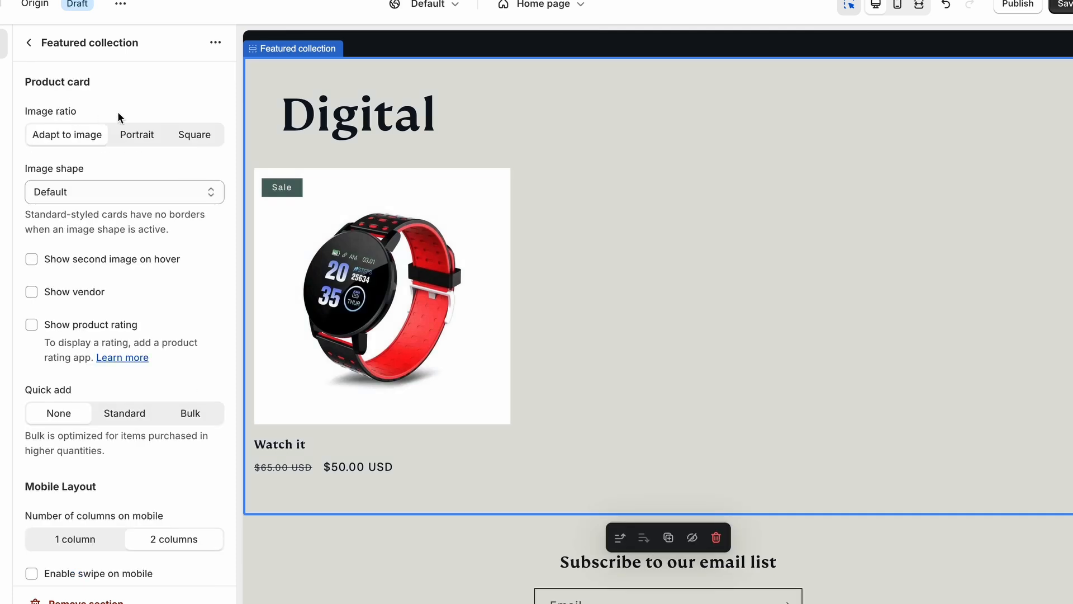
pyautogui.click(147, 136)
pyautogui.click(201, 135)
pyautogui.scroll(-1, 184, 184)
pyautogui.click(170, 225)
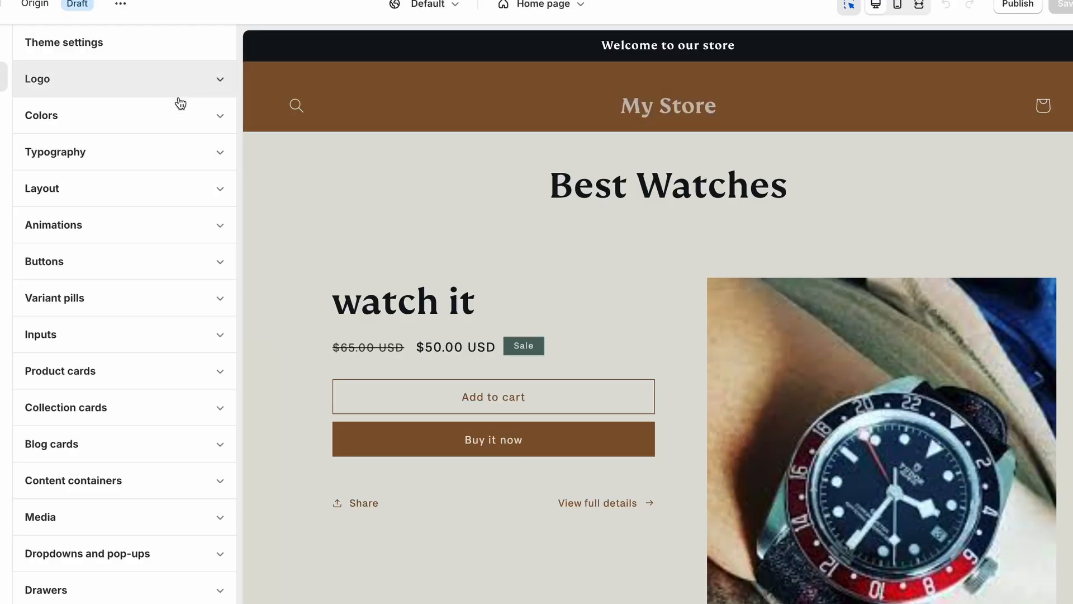
# Step: Look through the theme settings, including the color schemes and the button border and shadow options
pyautogui.click(214, 115)
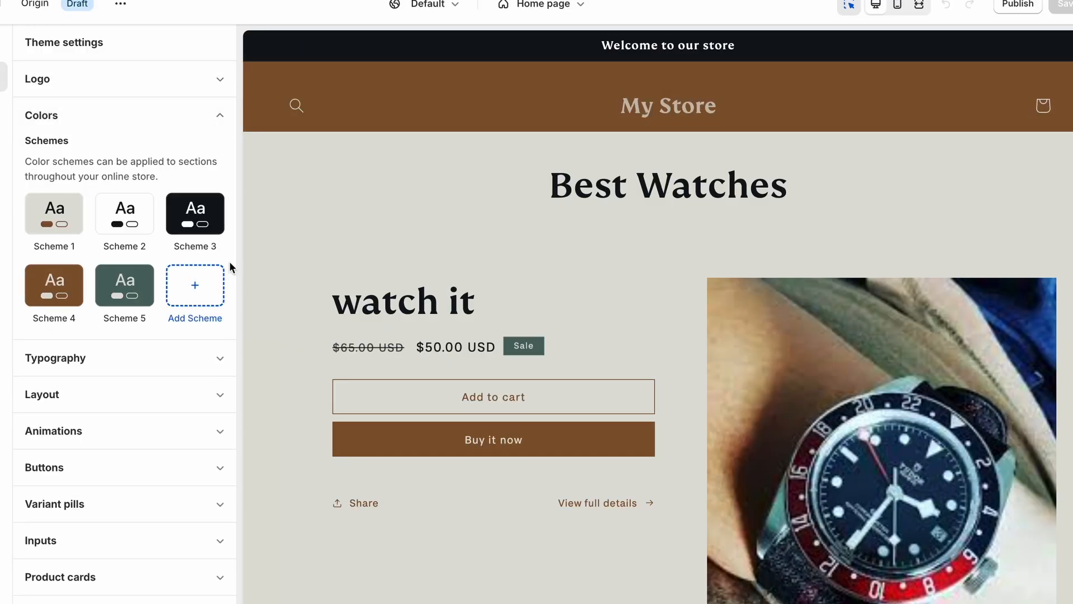
pyautogui.click(205, 133)
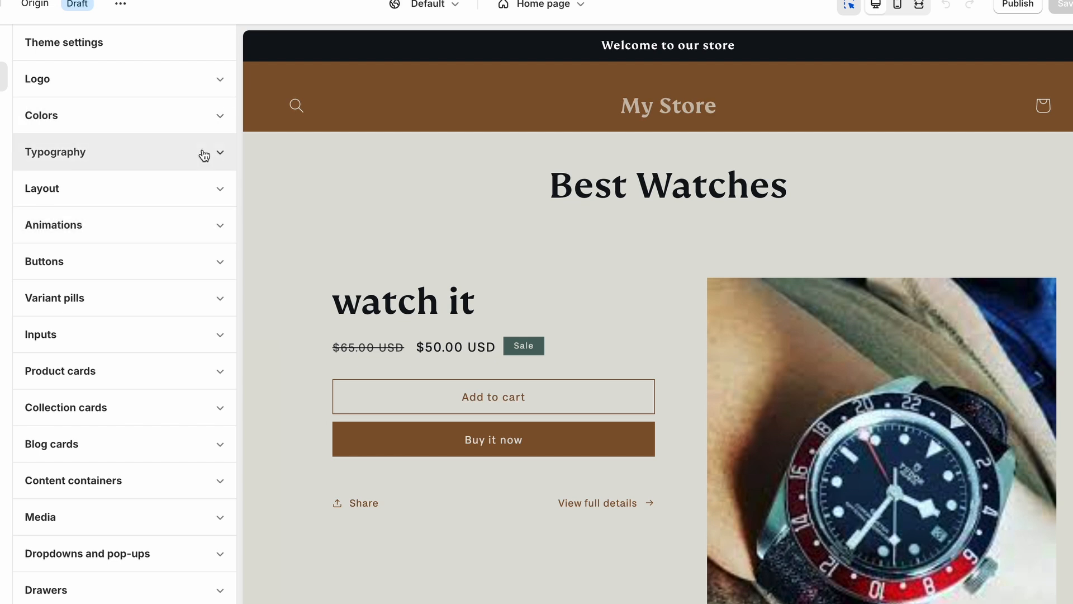
pyautogui.click(223, 270)
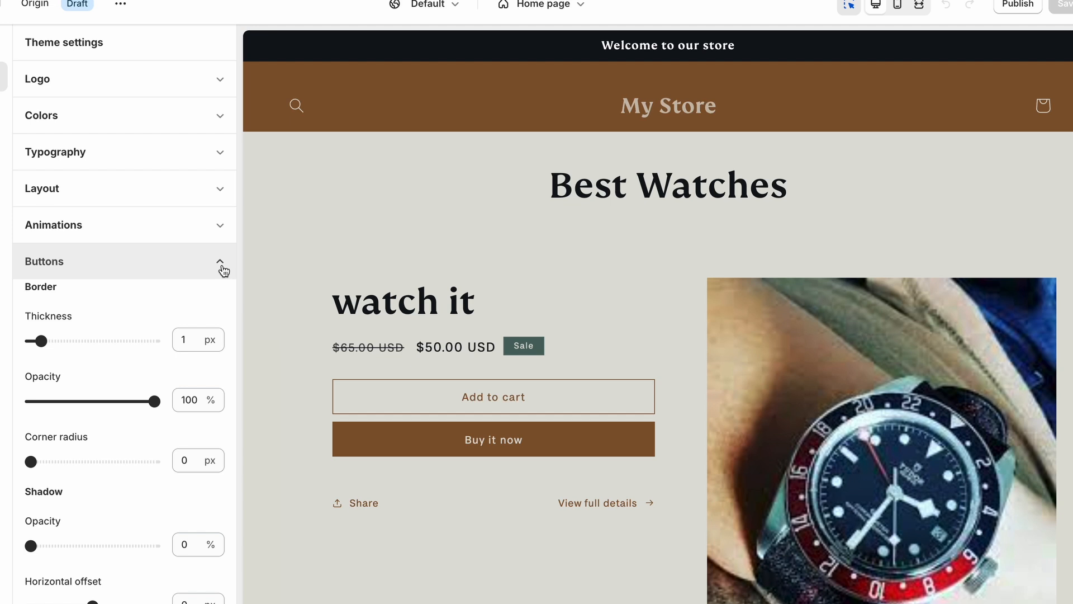
pyautogui.click(223, 270)
pyautogui.scroll(-2, 201, 367)
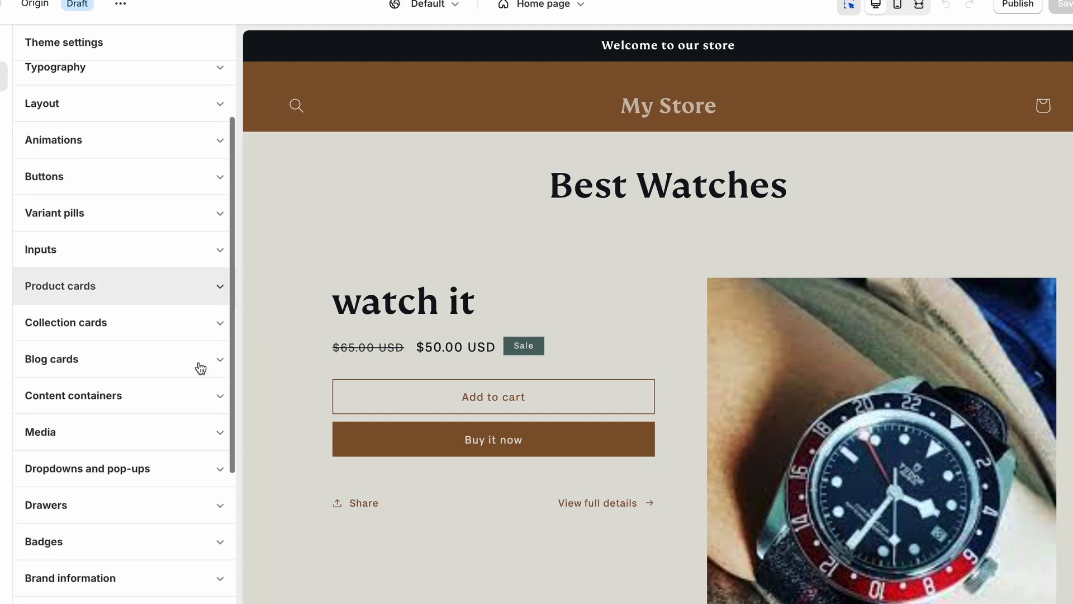
pyautogui.scroll(-2, 200, 367)
pyautogui.scroll(-2, 201, 367)
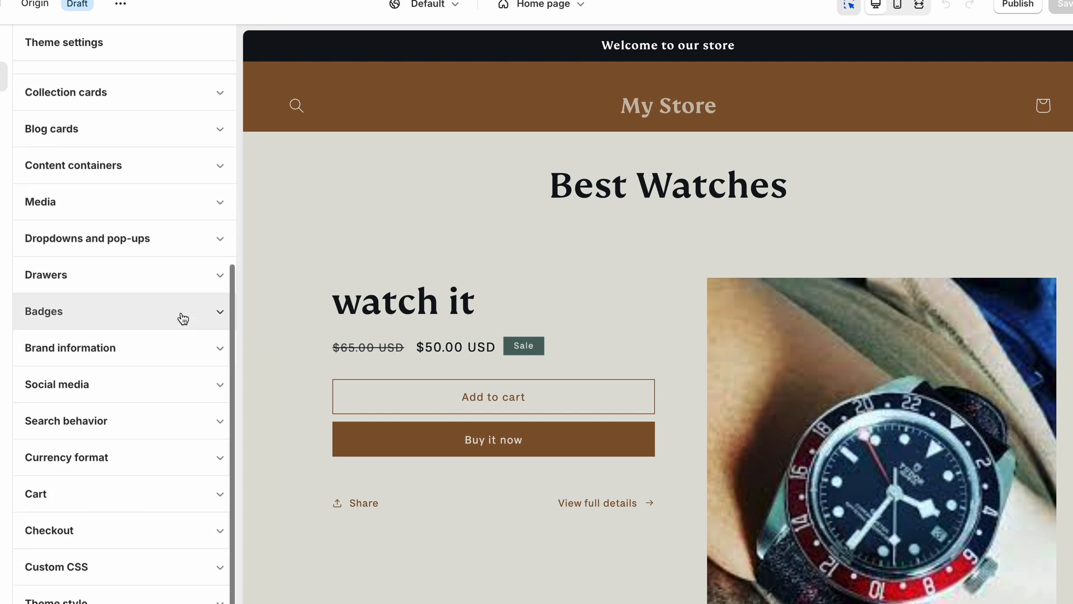
pyautogui.scroll(5, 183, 318)
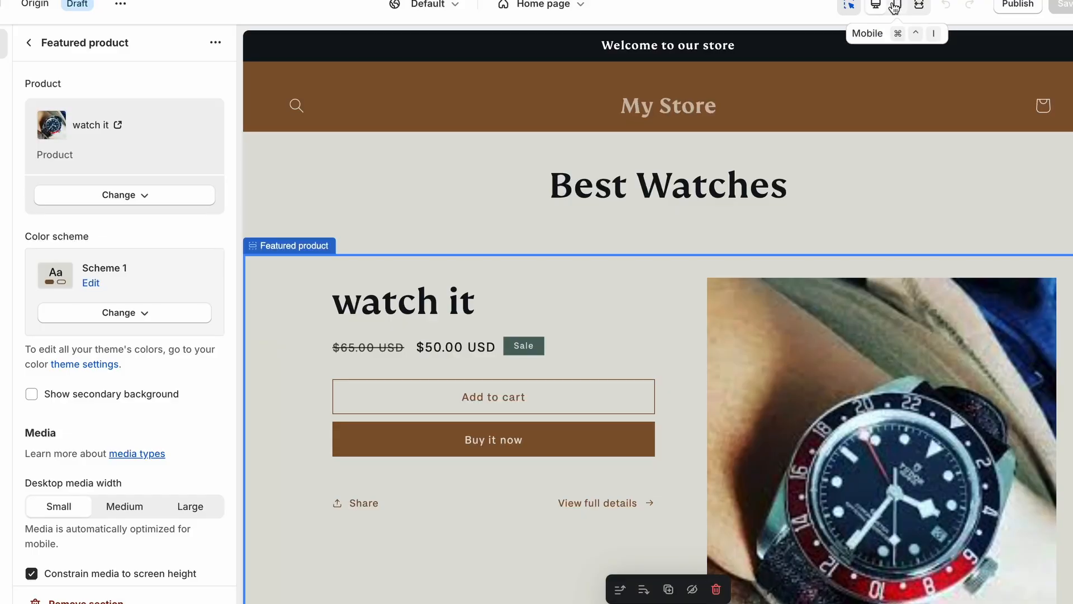
# Step: Check the home page in the mobile preview and publish the Origin theme
pyautogui.click(895, 6)
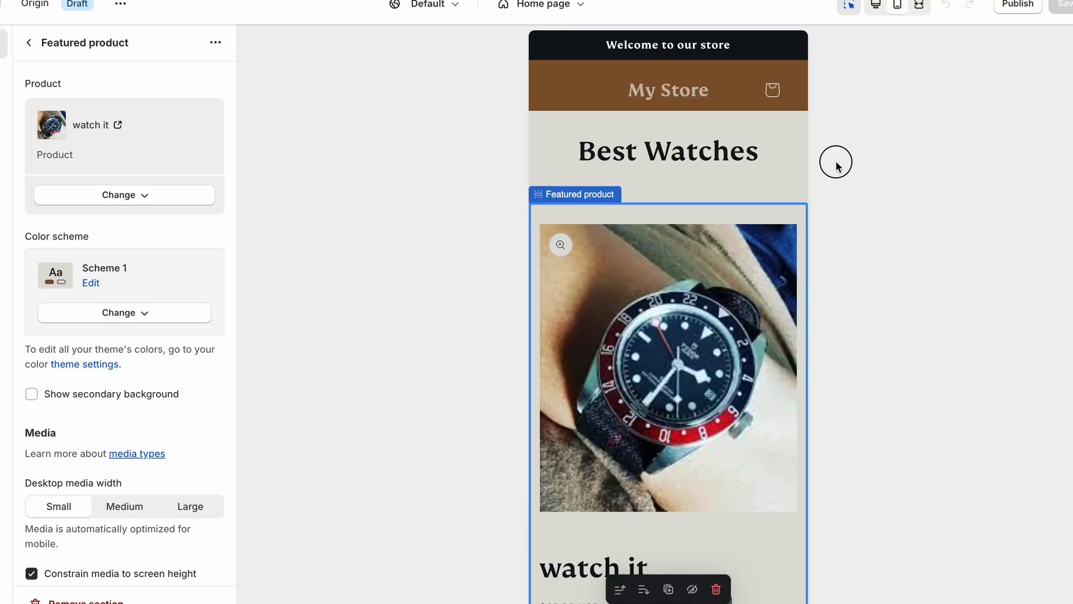
pyautogui.scroll(-10, 605, 291)
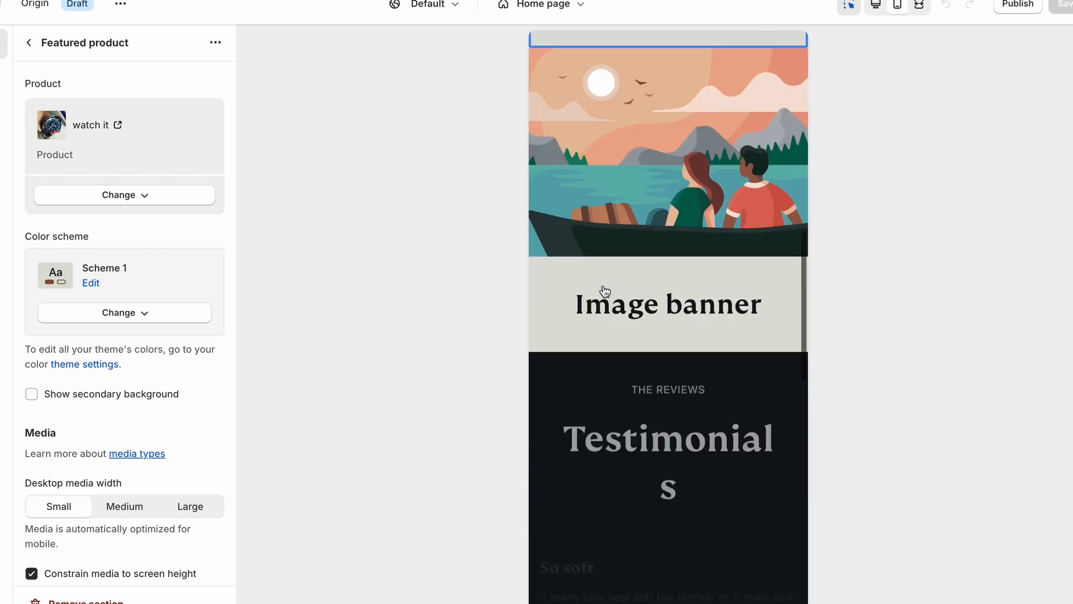
pyautogui.scroll(8, 605, 291)
pyautogui.scroll(-15, 605, 291)
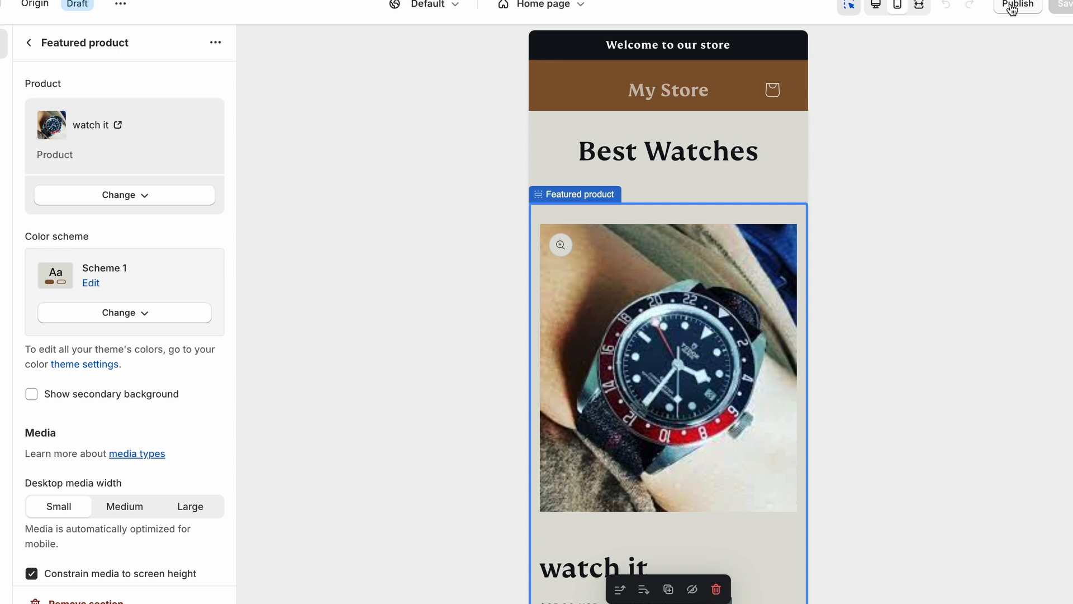
pyautogui.click(1012, 6)
pyautogui.click(728, 374)
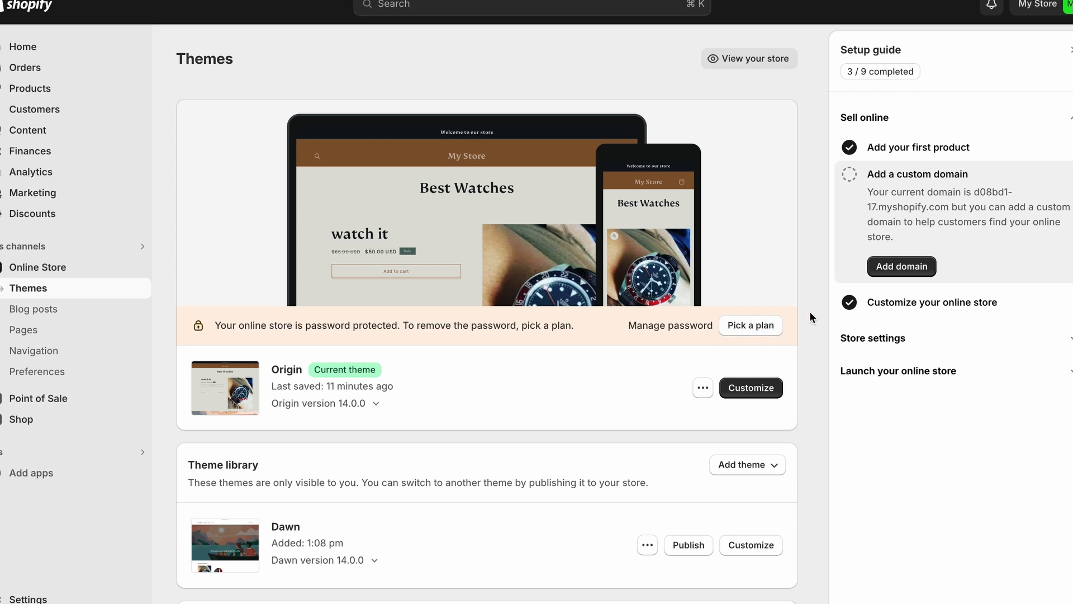
# Step: Search for a new custom domain to buy for the store, using the name "watchit"
pyautogui.click(908, 265)
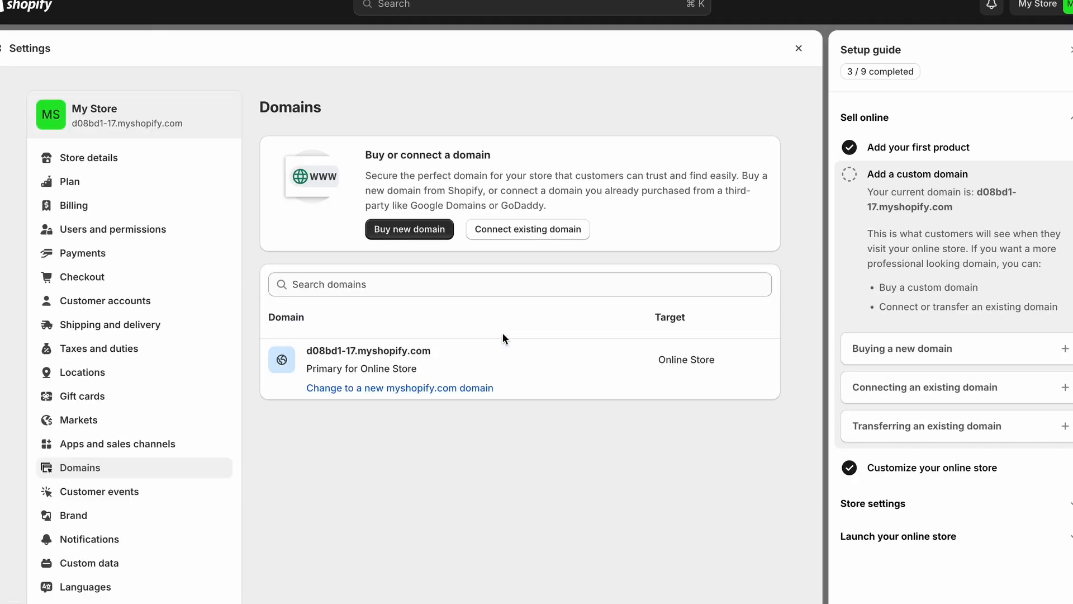
pyautogui.click(427, 230)
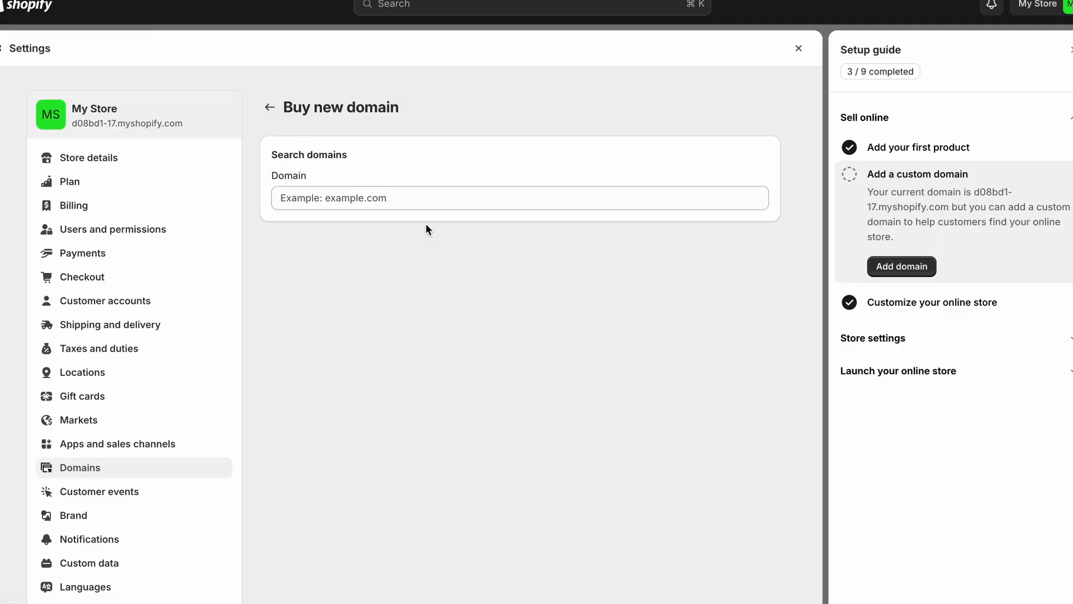
pyautogui.click(378, 191)
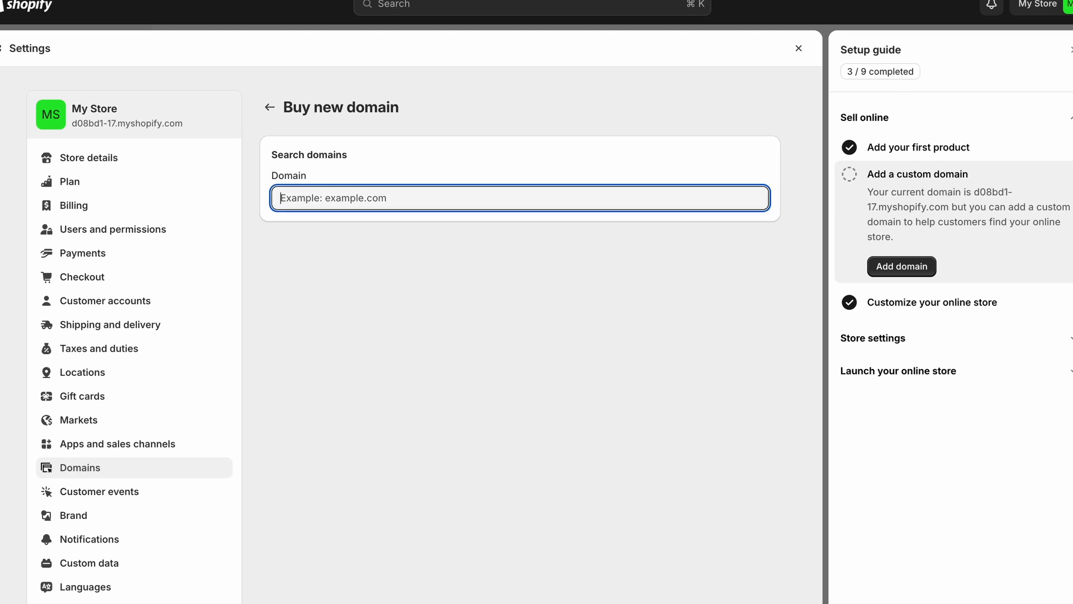
pyautogui.write('watchit')
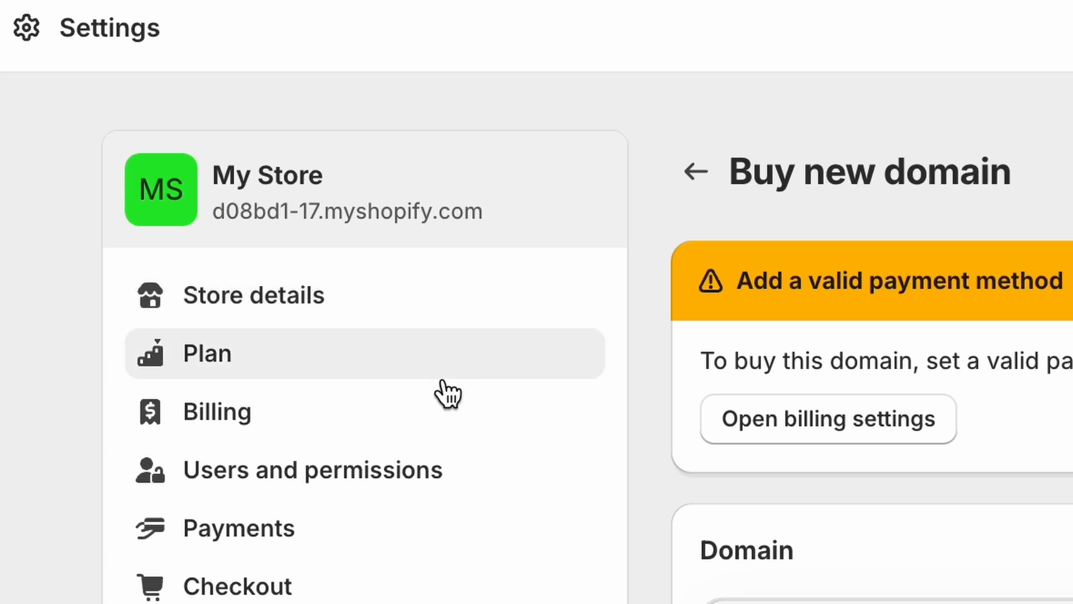
# Step: Change the store name to "Watch IT" in the store details profile and save it
pyautogui.click(443, 307)
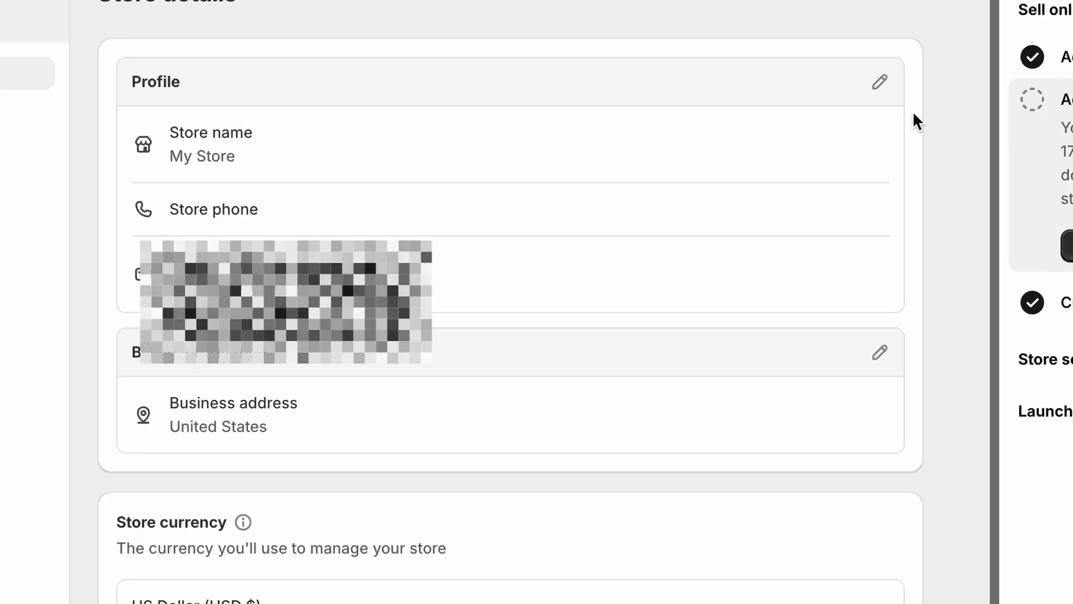
pyautogui.click(880, 84)
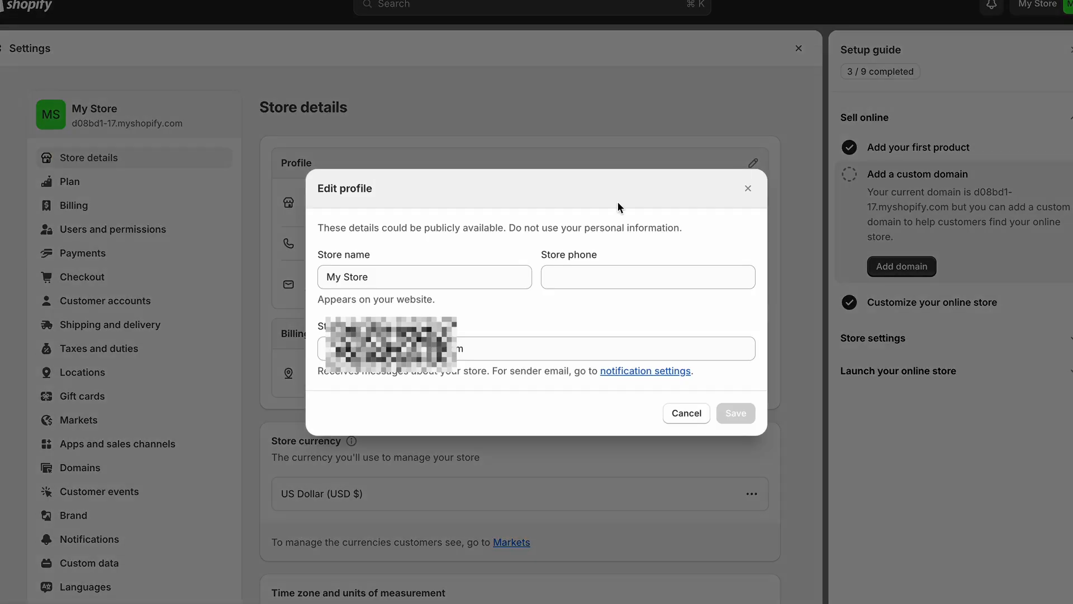
pyautogui.tripleClick(428, 274)
pyautogui.write('Watch IT')
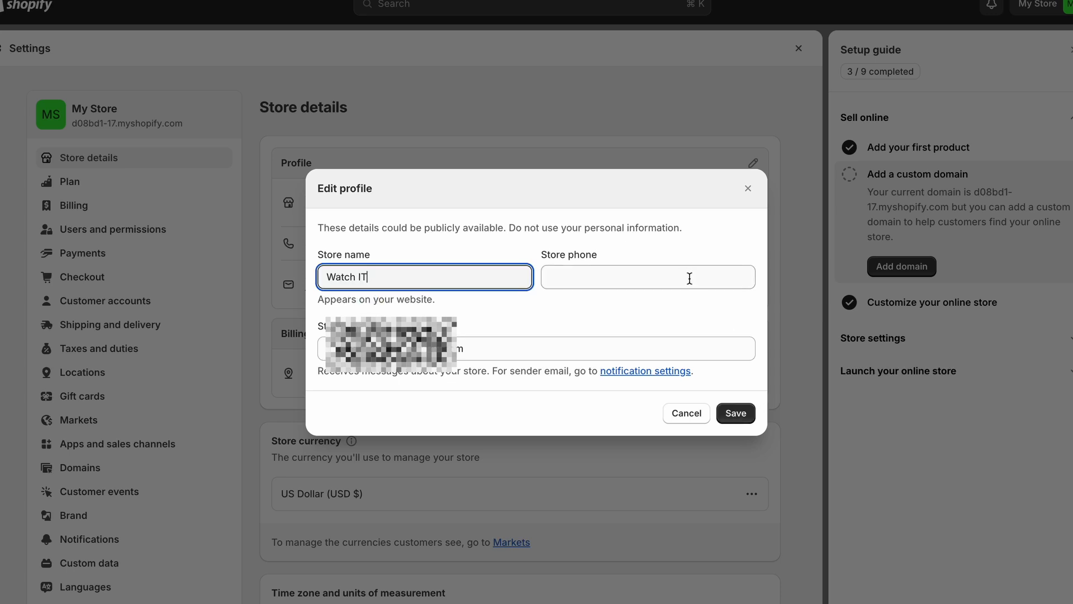
pyautogui.click(738, 414)
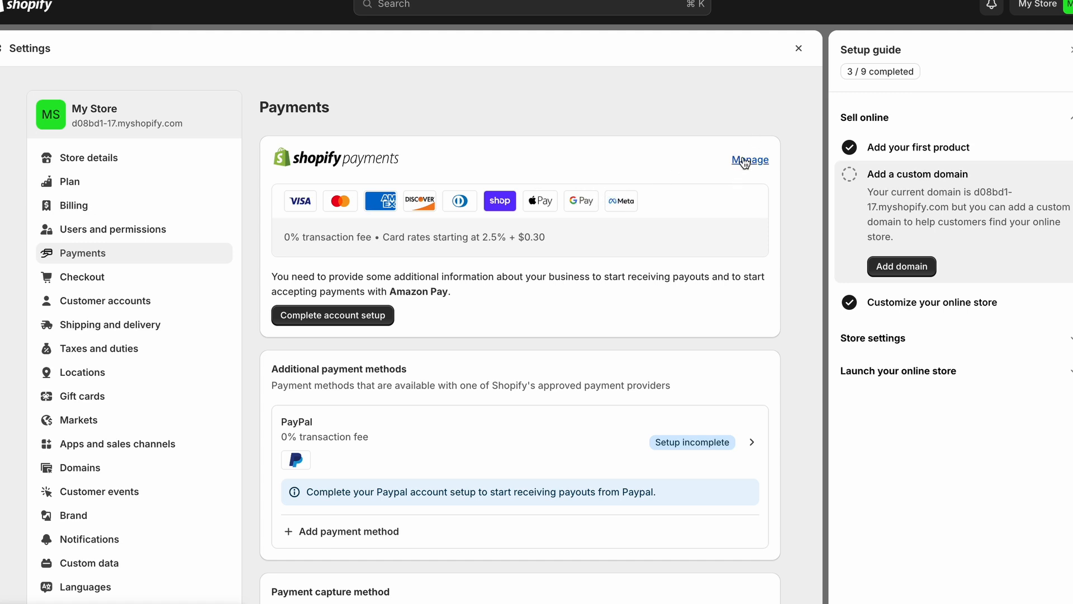
# Step: Review the Shopify Payments management settings: payment rates, accepted cards, Shop Pay, wallets, customer billing statement and test mode
pyautogui.click(745, 160)
pyautogui.scroll(-6, 518, 343)
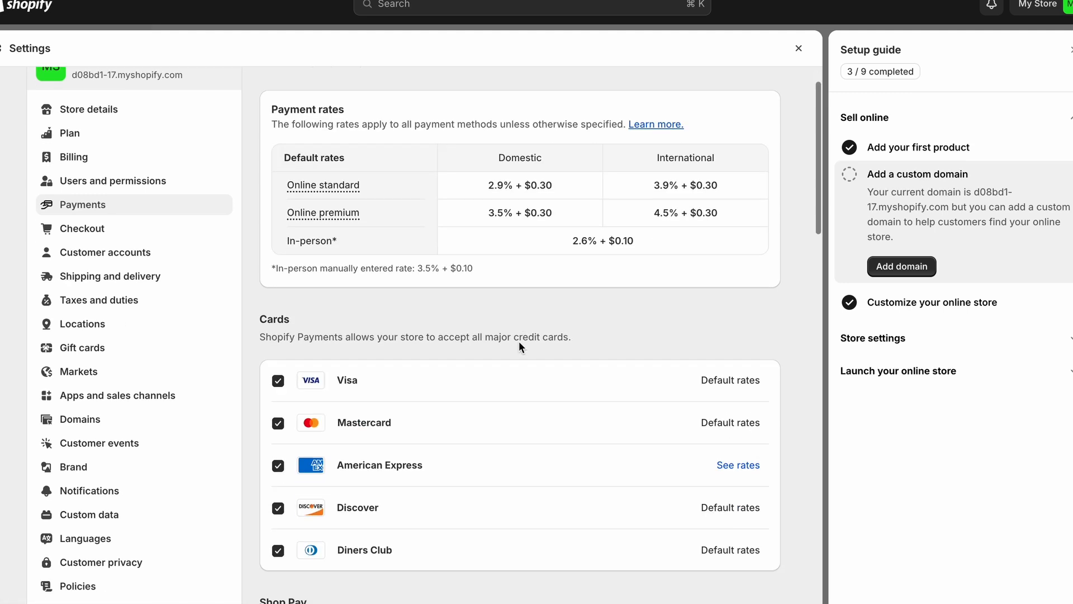
pyautogui.scroll(1, 519, 347)
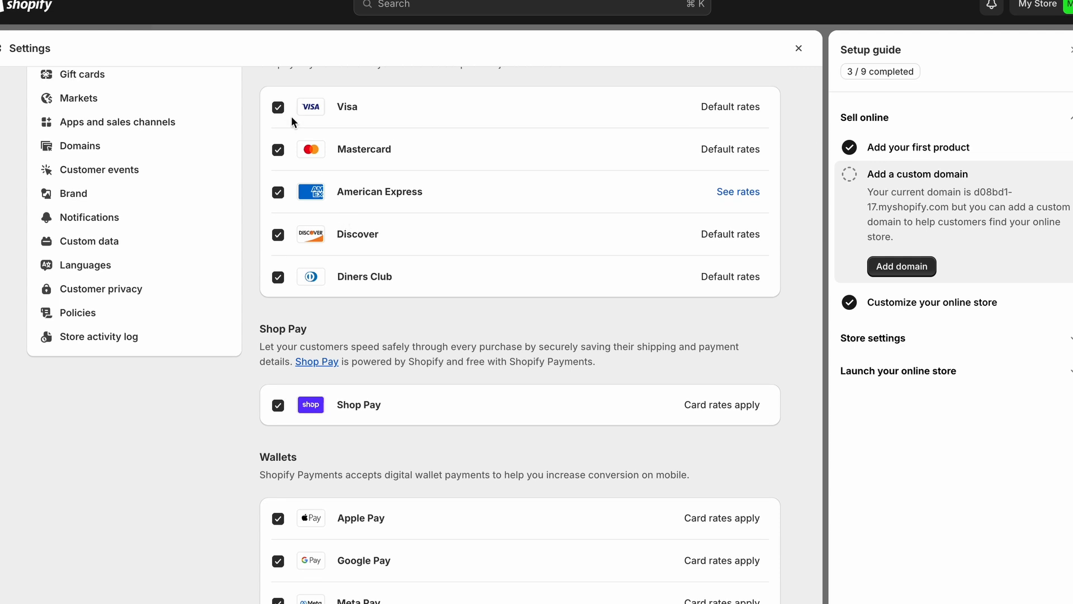
pyautogui.scroll(1, 321, 110)
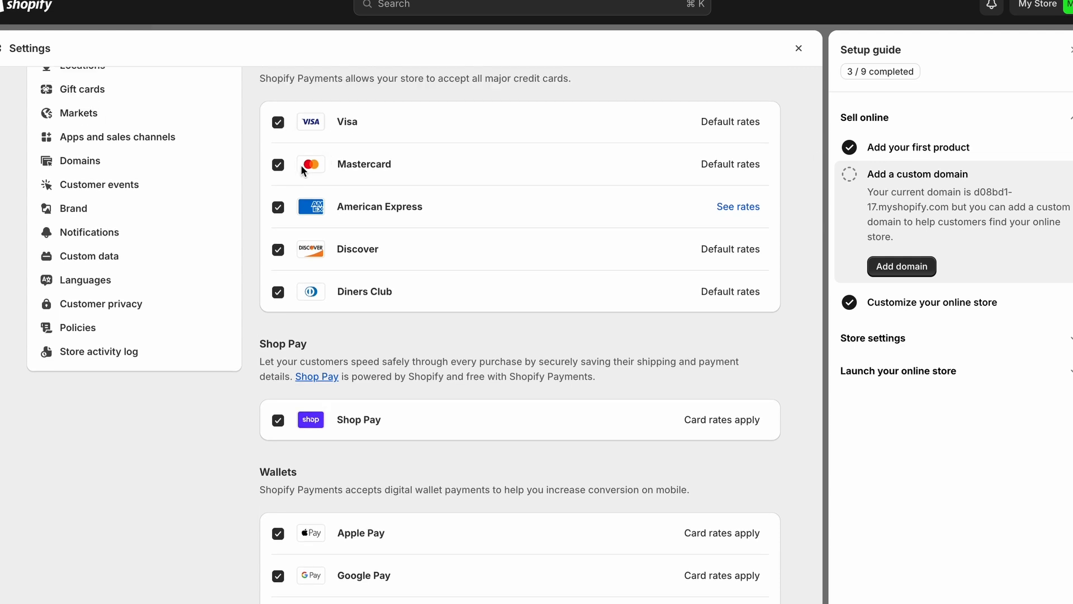
pyautogui.scroll(7, 352, 279)
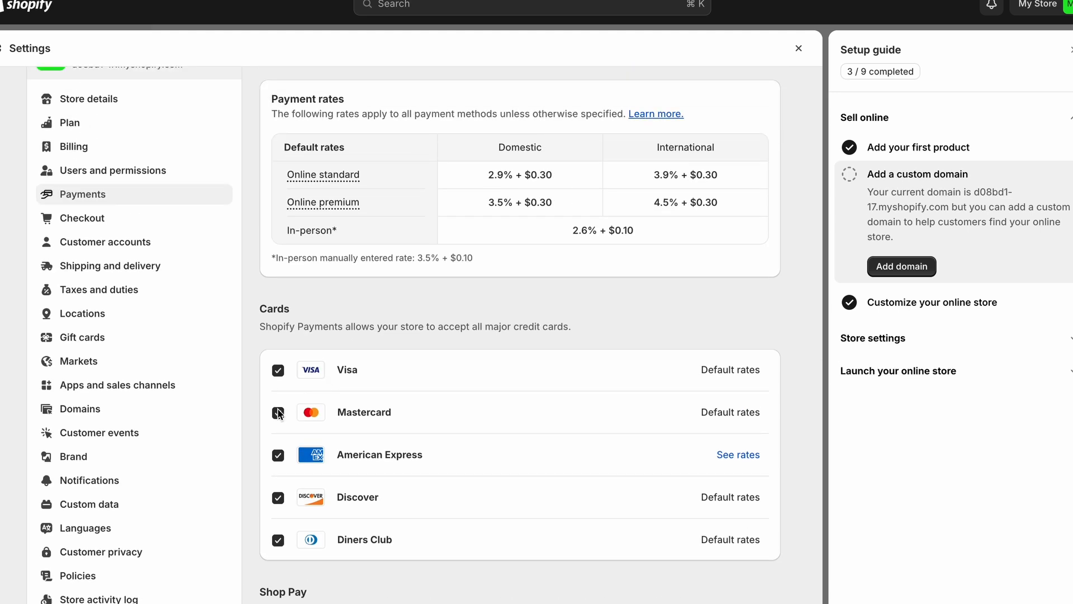
pyautogui.scroll(2, 561, 313)
pyautogui.scroll(-20, 562, 316)
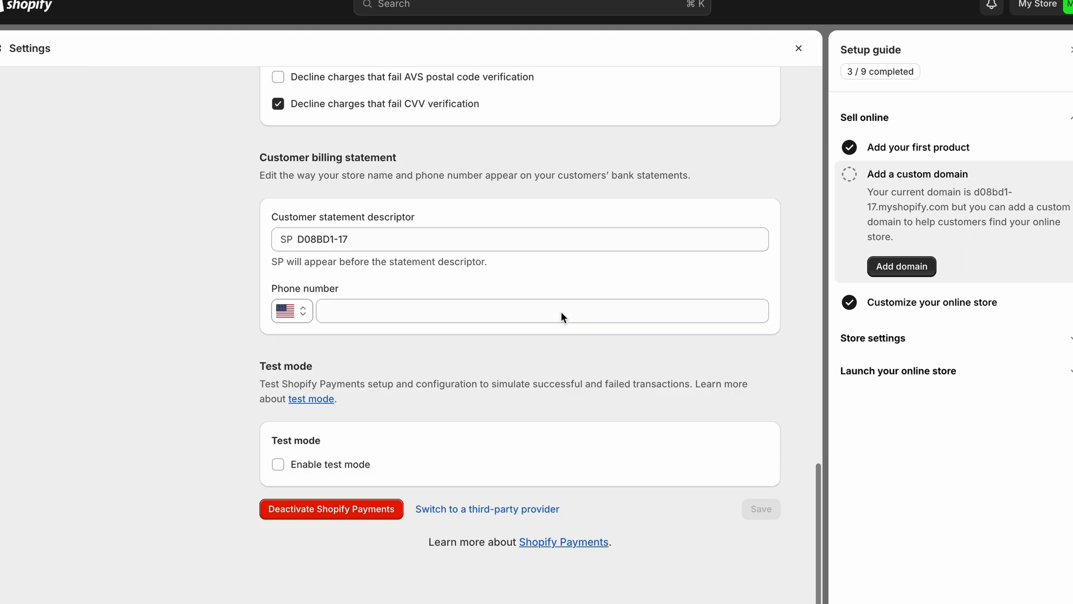
pyautogui.scroll(20, 561, 316)
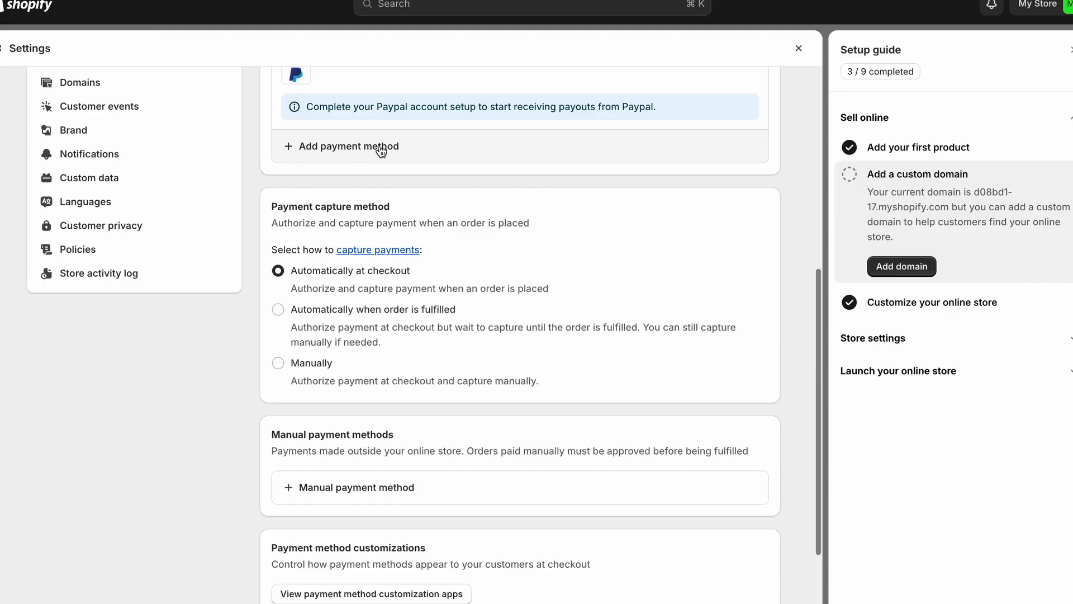
# Step: Examine the additional payment methods, including PayPal, and the payment capture options on the Payments page
pyautogui.scroll(5, 417, 217)
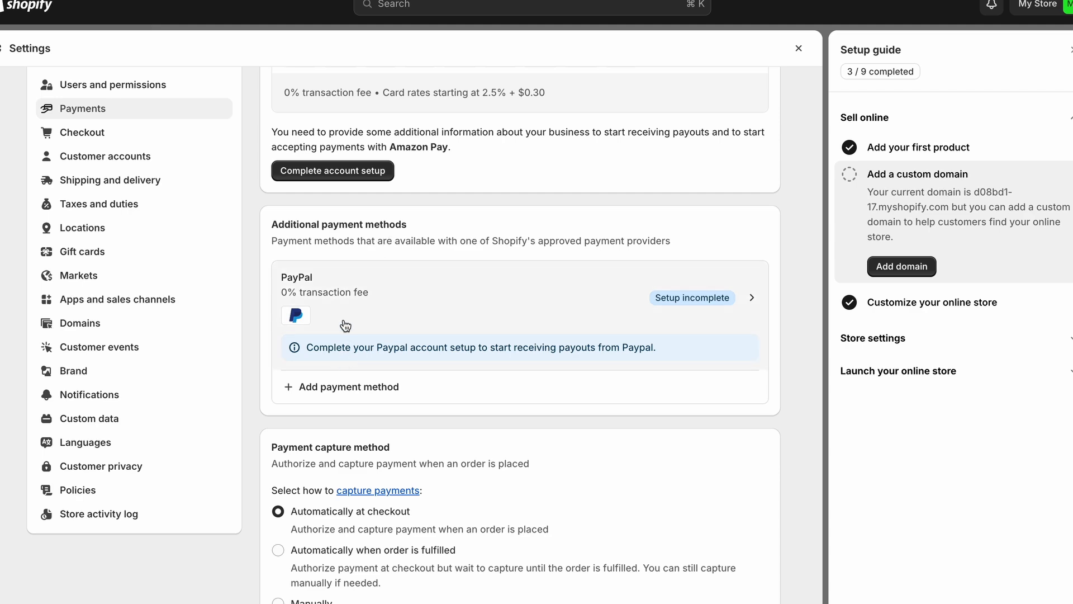
pyautogui.scroll(2, 346, 326)
pyautogui.scroll(-5, 345, 325)
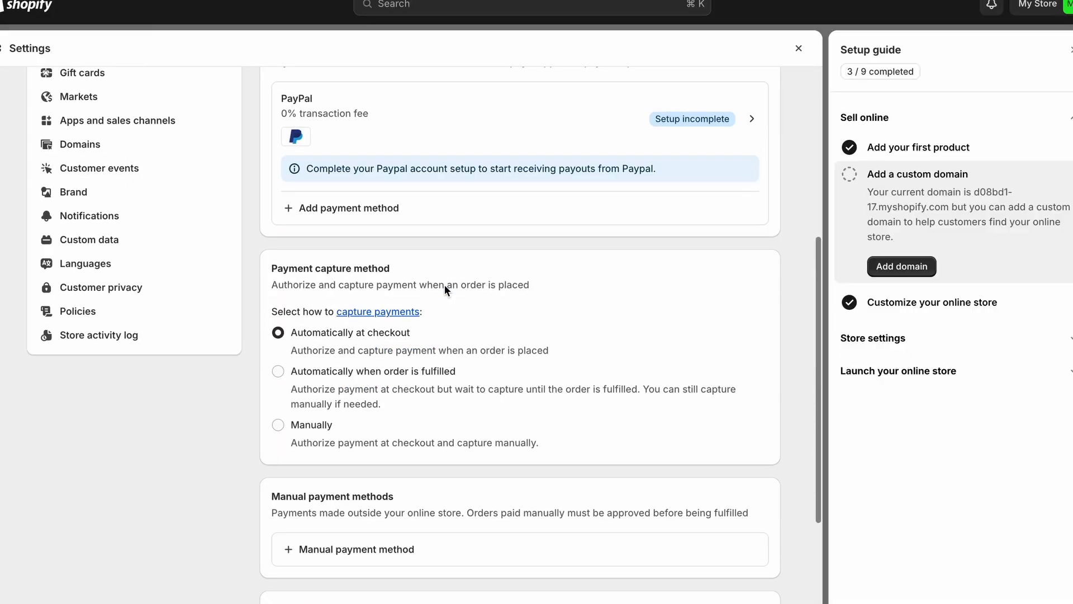
# Step: Examine the payment capture options, manual payment methods and payment method customizations on the Payments page
pyautogui.scroll(-1, 444, 289)
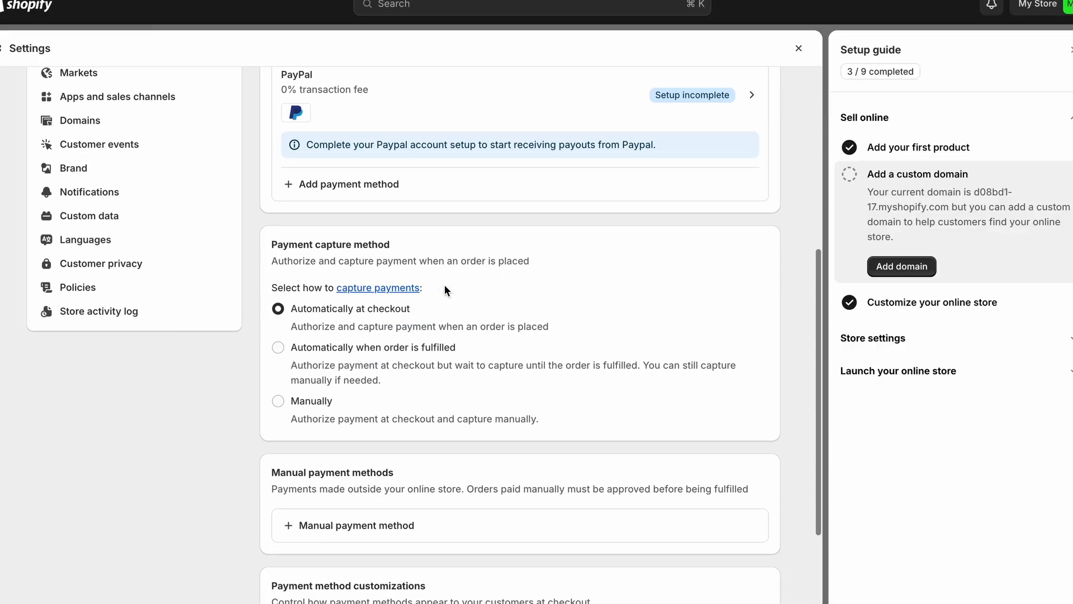
pyautogui.scroll(-1, 408, 326)
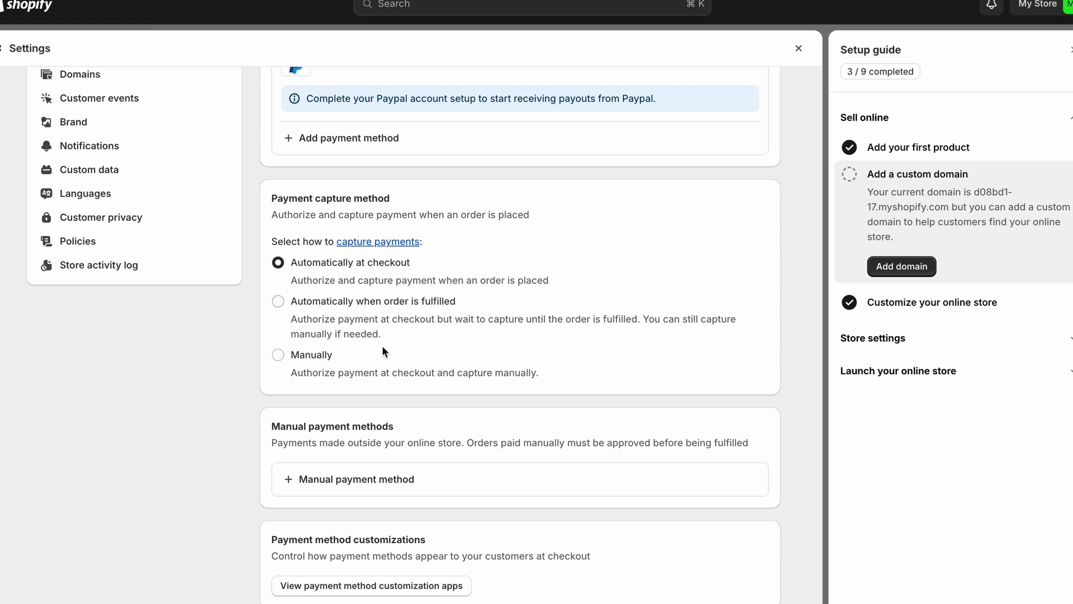
pyautogui.scroll(-3, 340, 367)
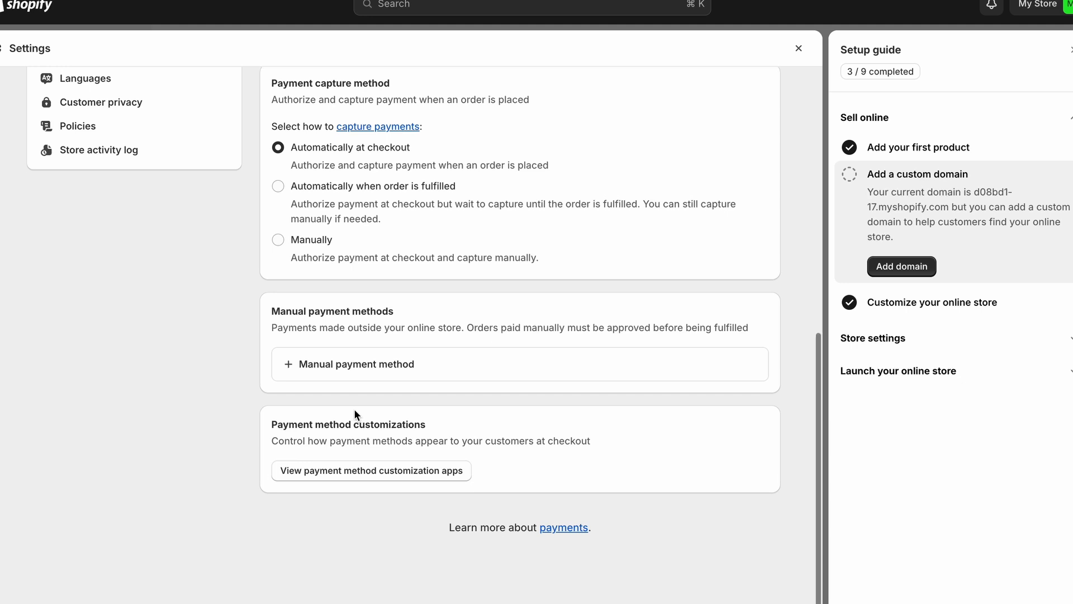
pyautogui.scroll(10, 409, 405)
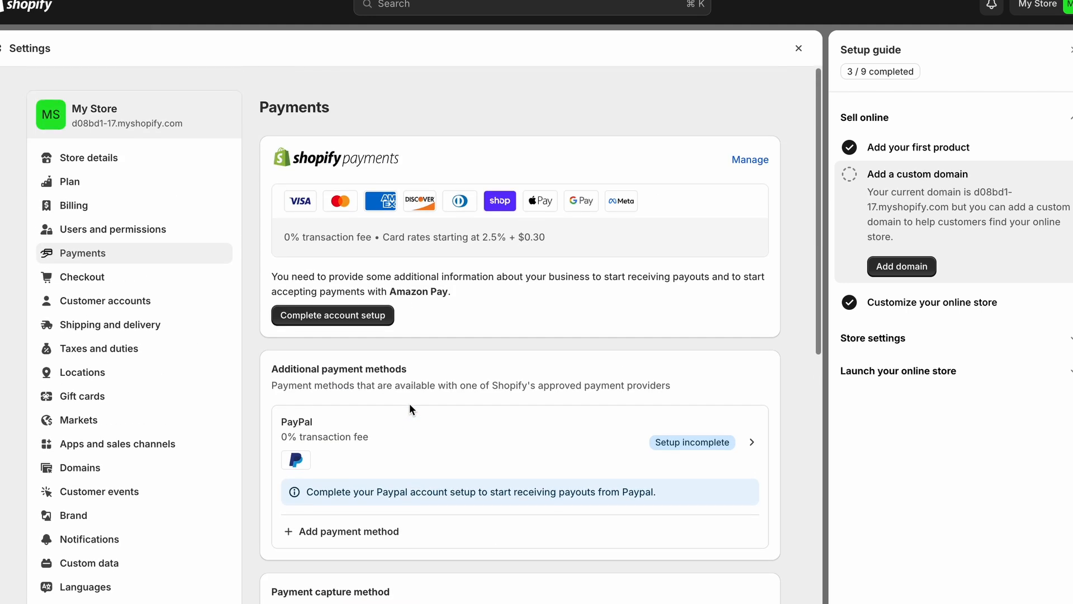
pyautogui.scroll(-8, 410, 405)
pyautogui.scroll(9, 409, 404)
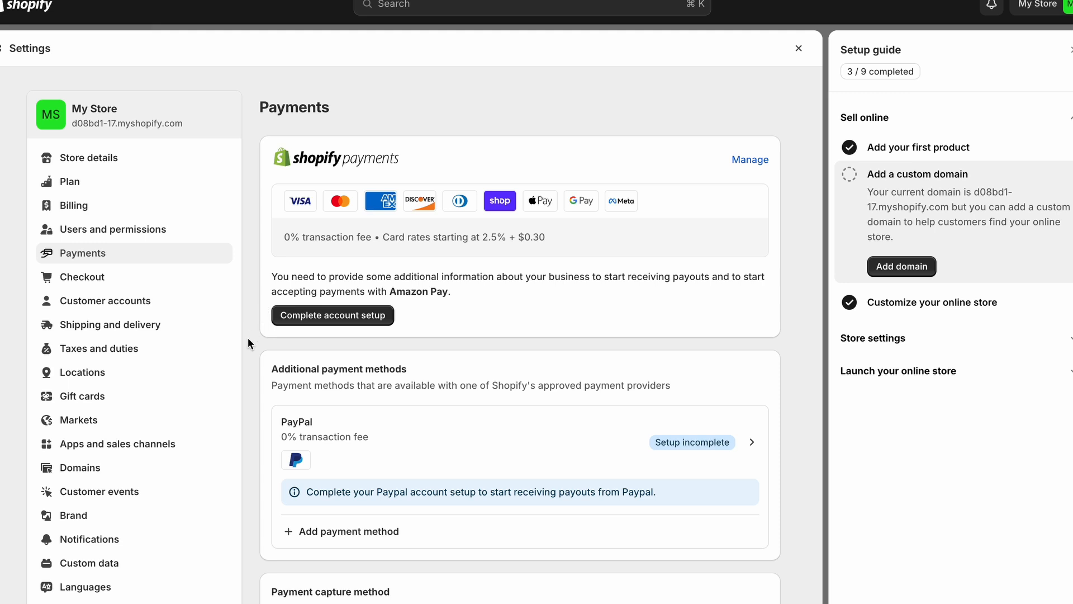
# Step: Create a custom shipping profile named "Whatch it" and add both watch products to it
pyautogui.click(159, 326)
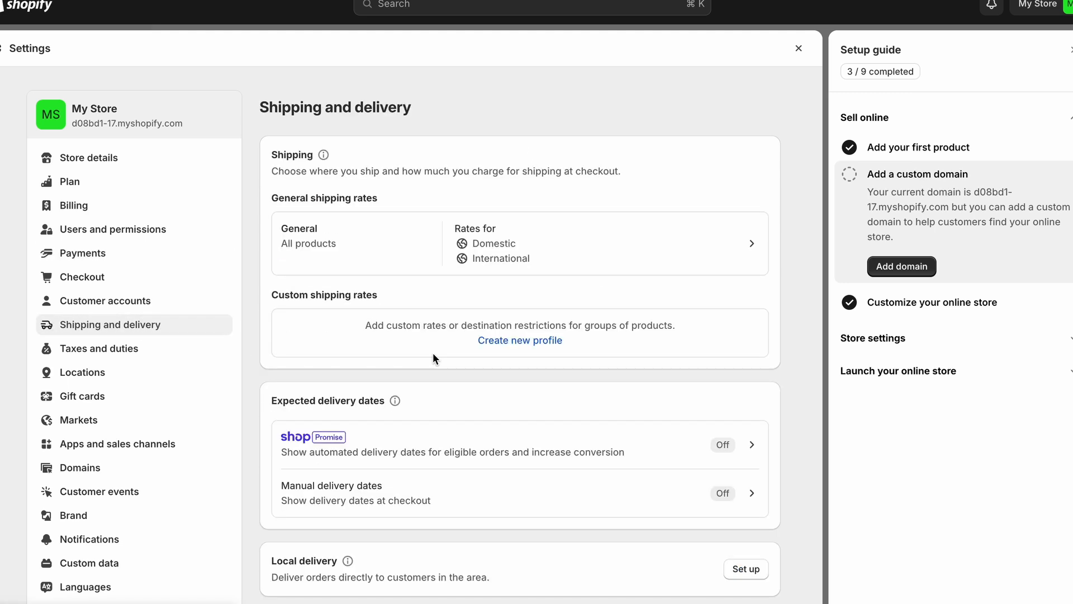
pyautogui.click(555, 341)
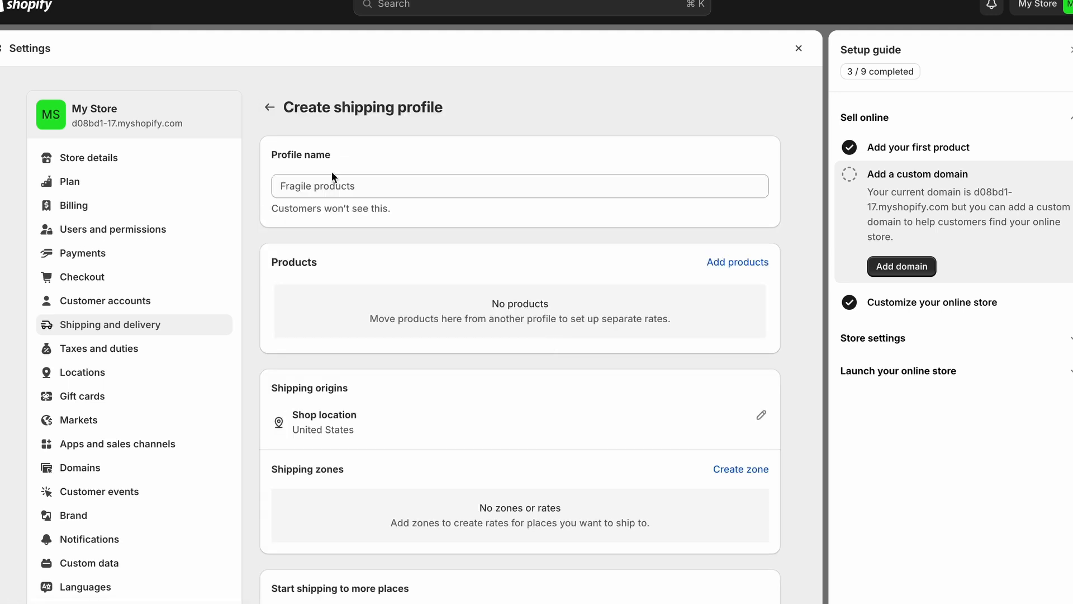
pyautogui.click(338, 185)
pyautogui.write('Whatch it')
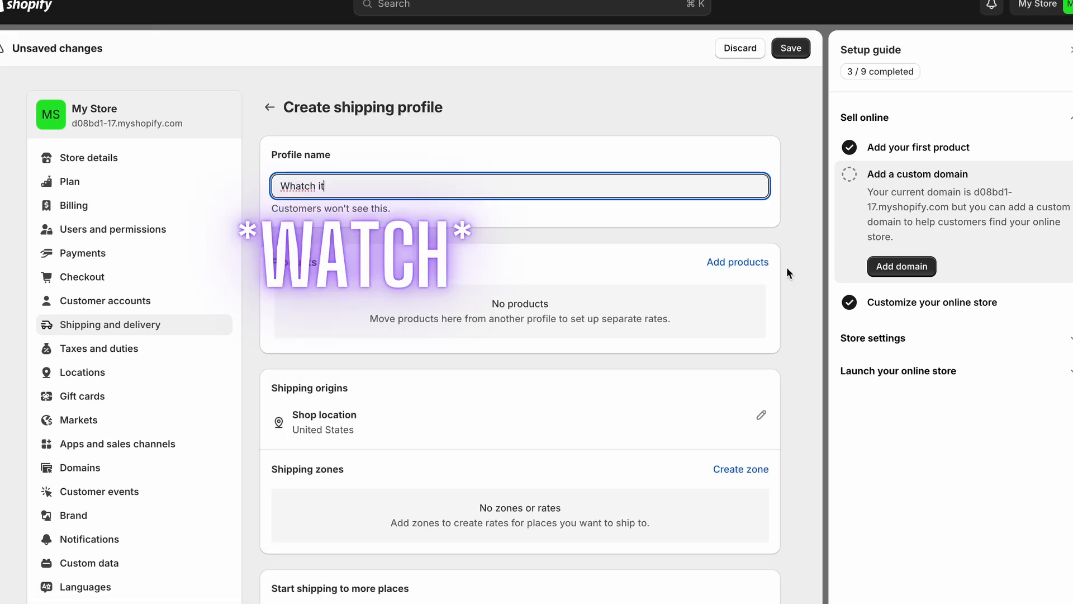
pyautogui.click(741, 262)
pyautogui.click(324, 171)
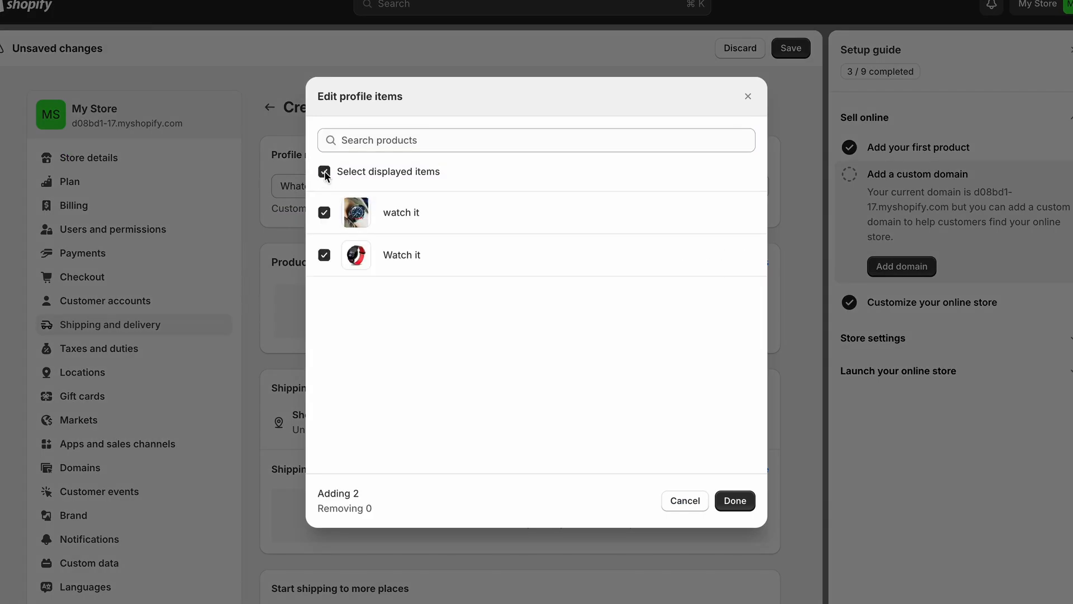
pyautogui.click(749, 505)
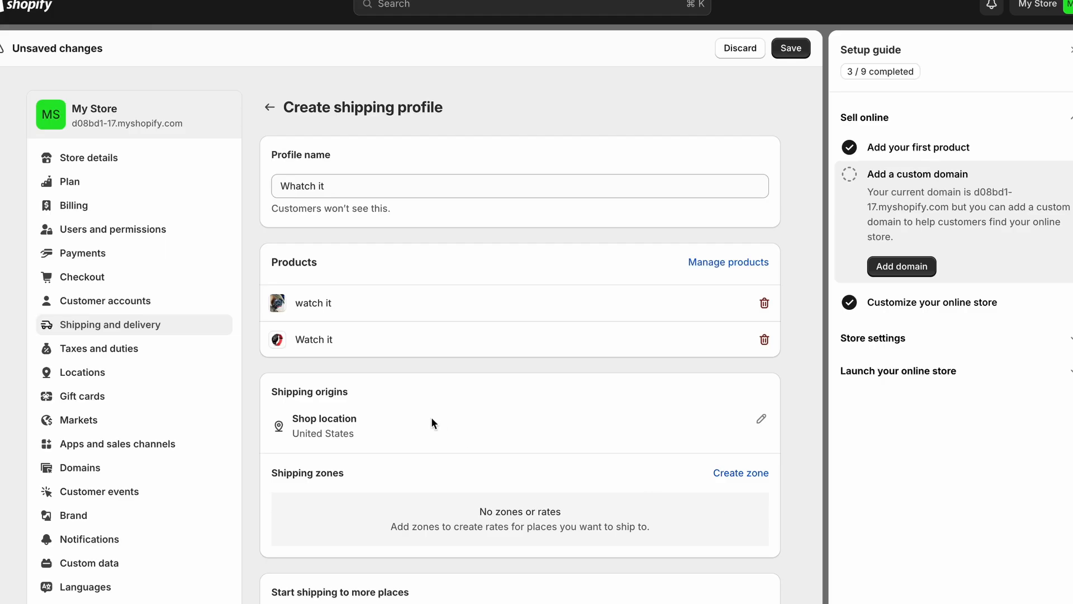
# Step: Create a shipping zone named "usa 1" in the profile, covering the United States
pyautogui.scroll(-4, 430, 417)
pyautogui.scroll(-1, 430, 416)
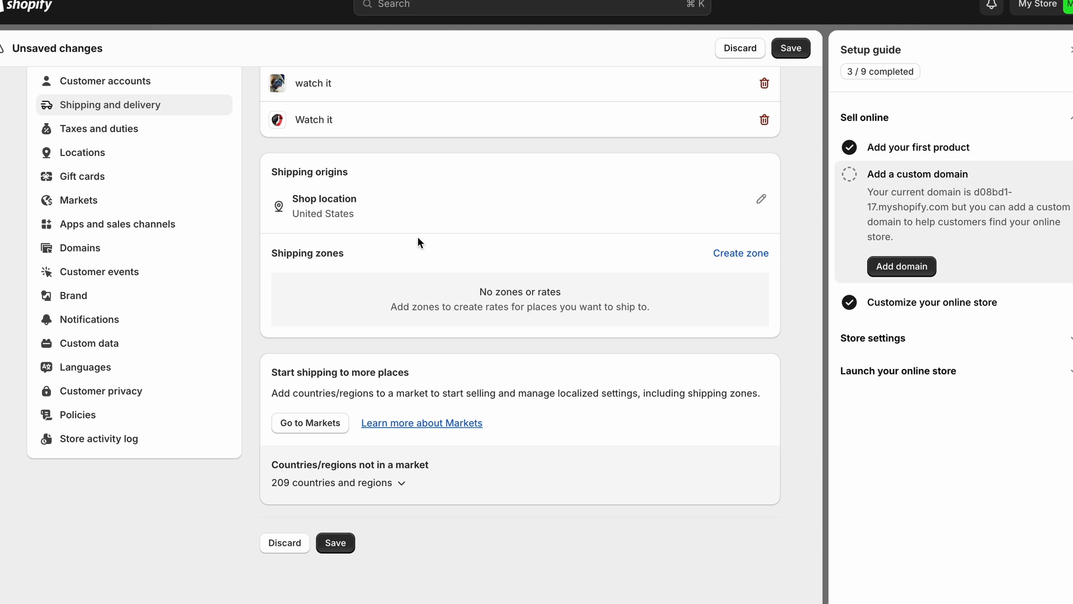
pyautogui.click(749, 253)
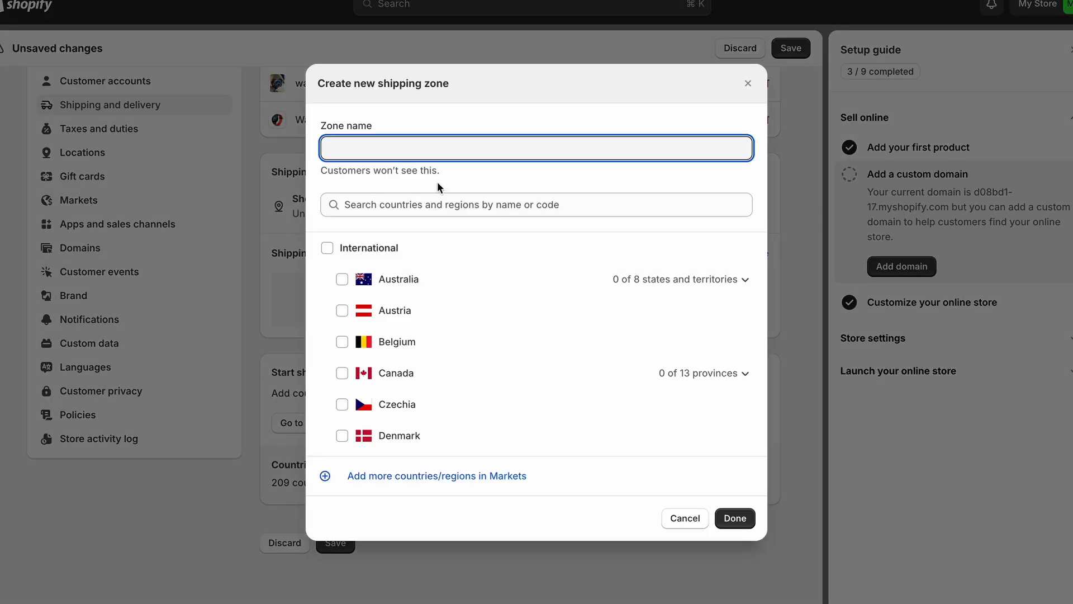
pyautogui.click(434, 150)
pyautogui.write('usa 1')
pyautogui.press('BackSpace')
pyautogui.write('1')
pyautogui.scroll(-15, 525, 330)
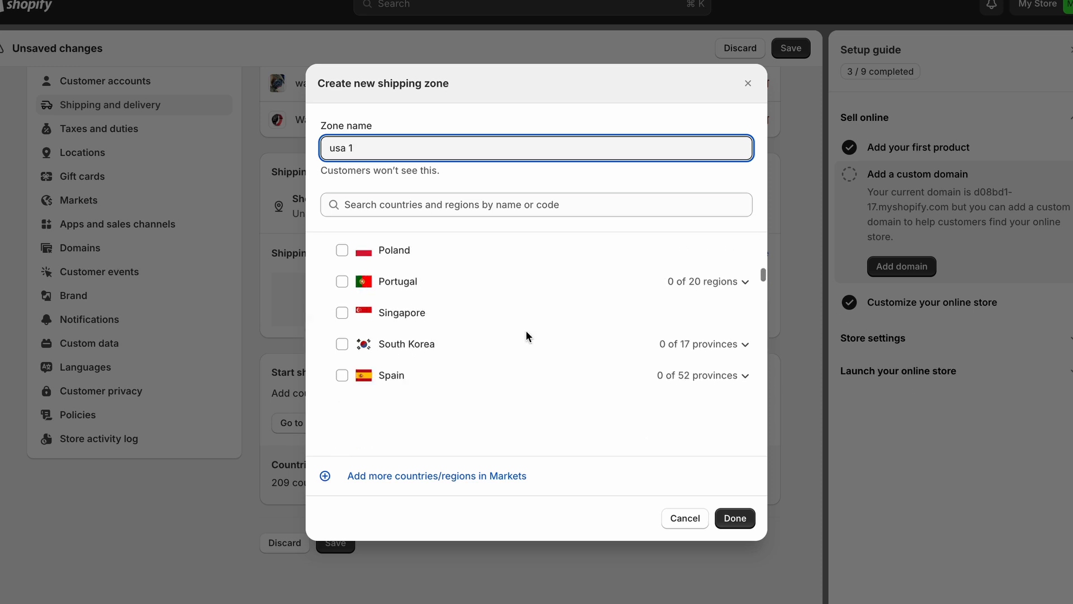
pyautogui.click(342, 441)
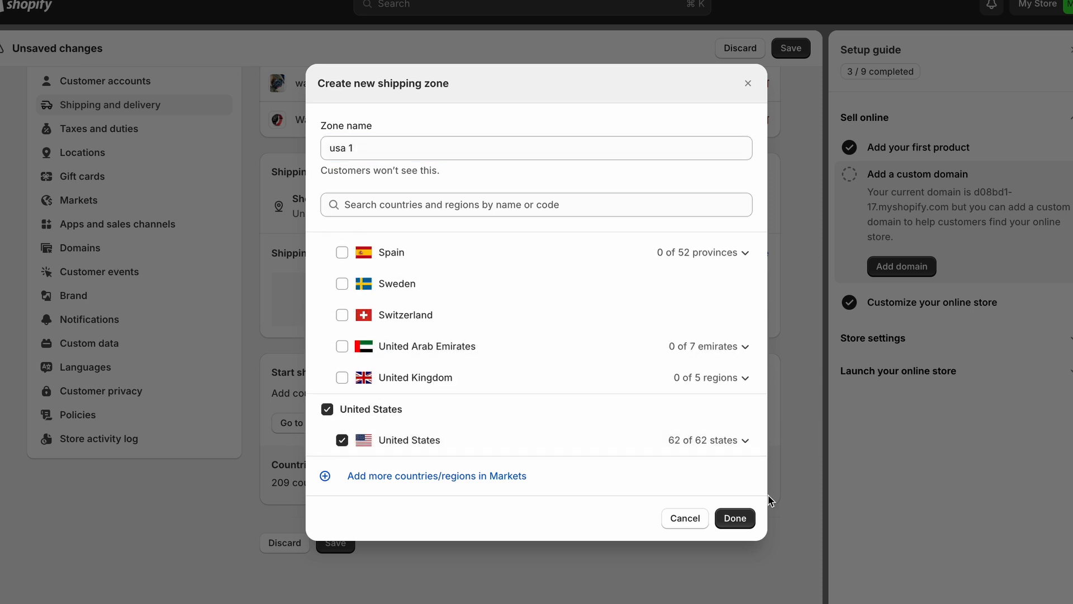
pyautogui.click(735, 518)
# Step: Add a carrier-calculated rate to the usa 1 zone, using UPS Standard with a flat handling fee of $2
pyautogui.click(300, 354)
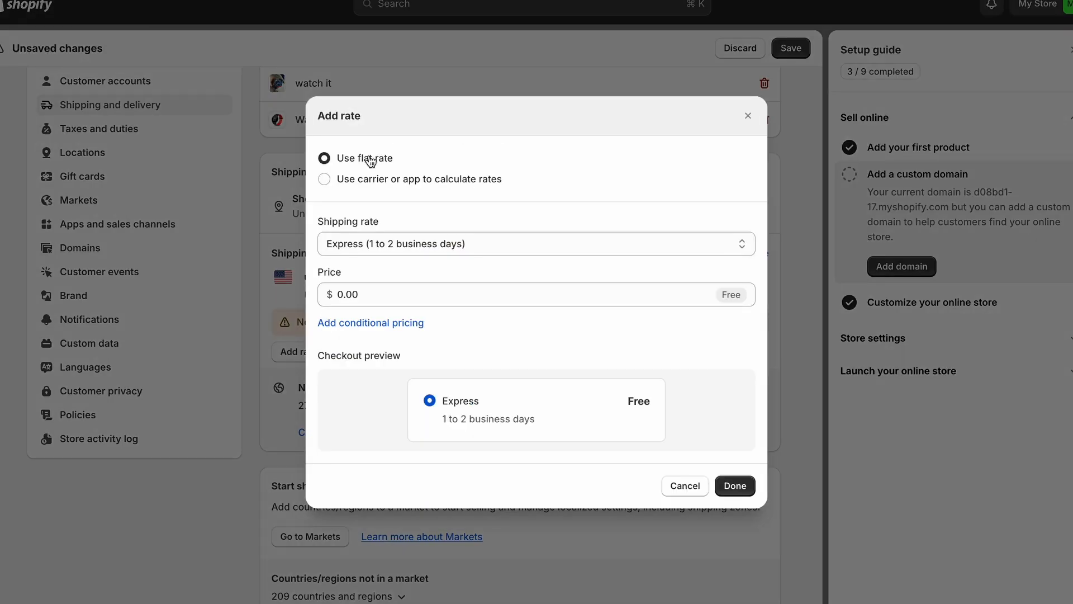
pyautogui.click(385, 185)
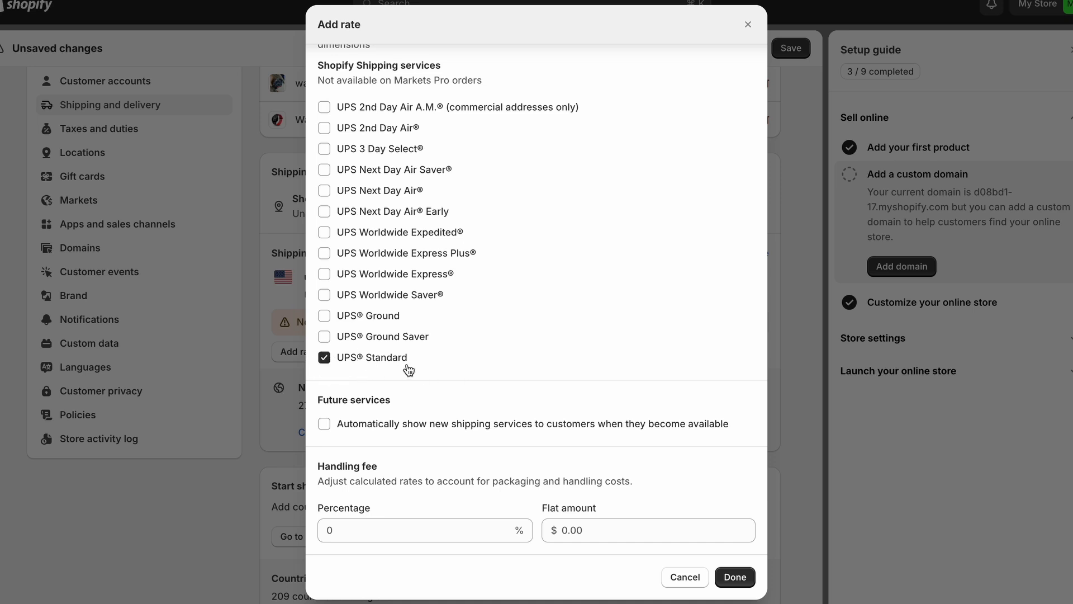
pyautogui.click(605, 525)
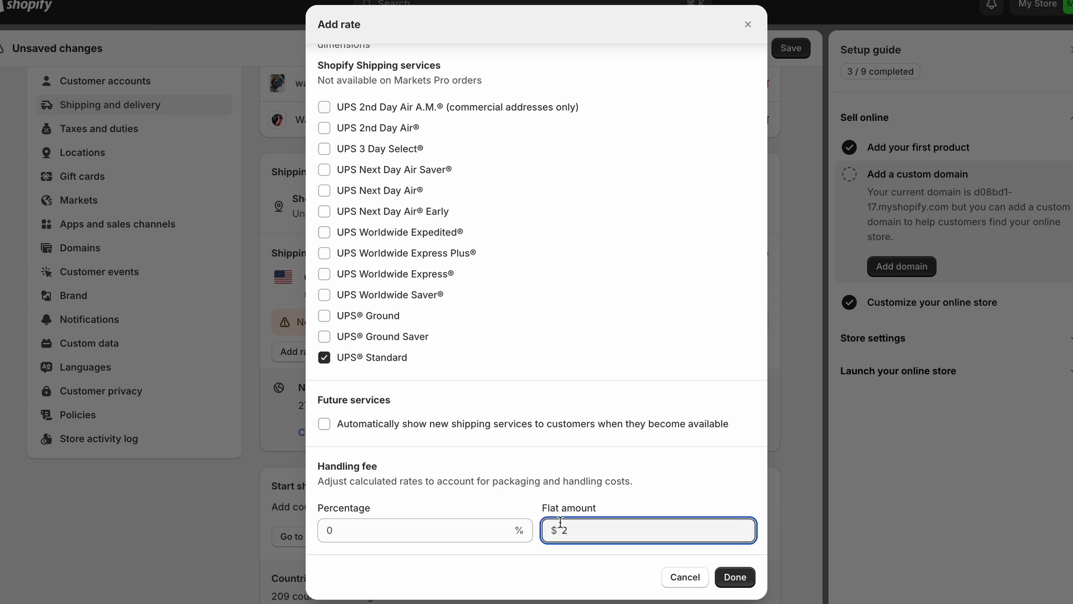
pyautogui.click(734, 578)
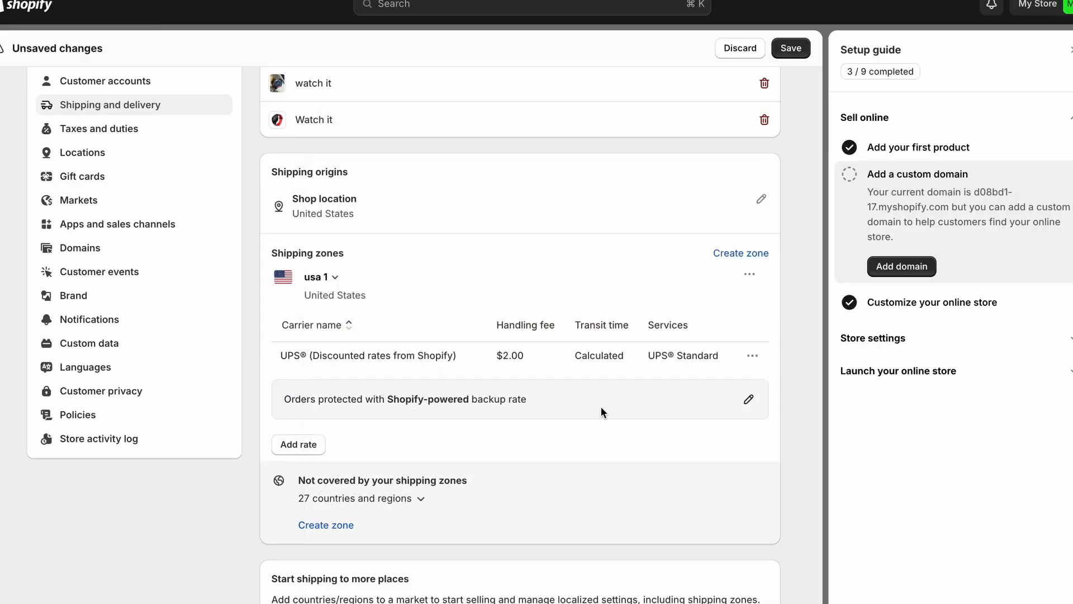
# Step: Try to save the shipping profile, agreeing to the UPS registration terms, and cancel at the UPS registration address form
pyautogui.scroll(-4, 600, 406)
pyautogui.click(335, 536)
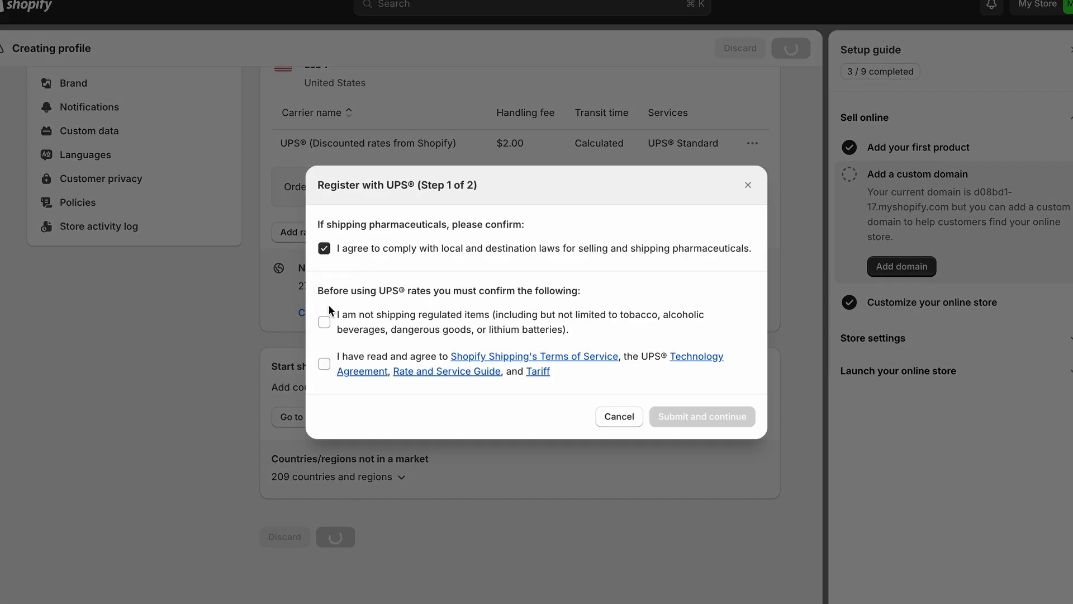
pyautogui.click(324, 364)
pyautogui.click(736, 419)
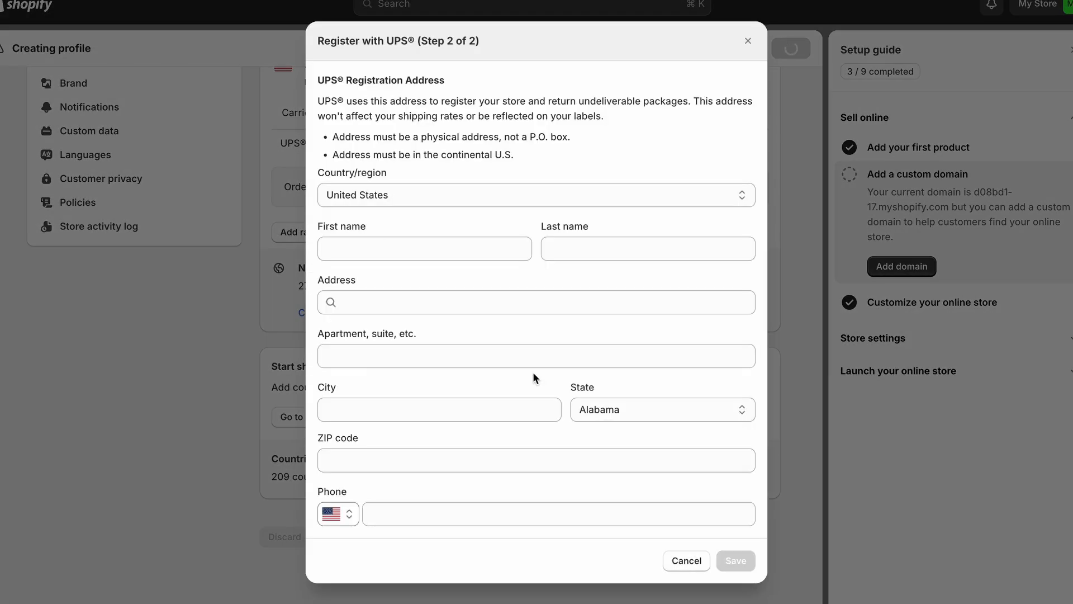
pyautogui.click(679, 562)
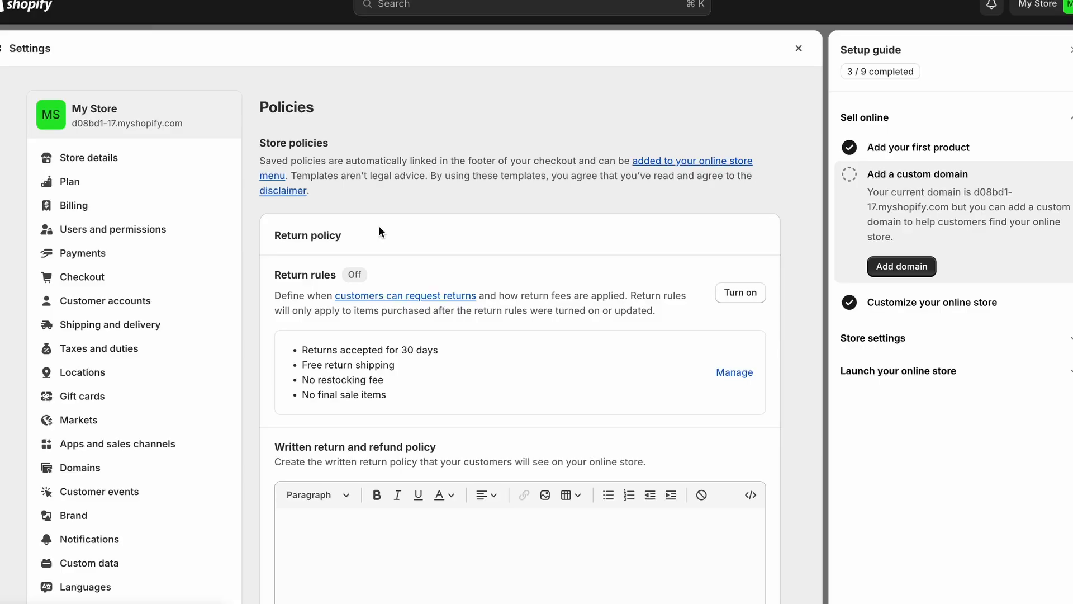
# Step: Review the return rules in the store policies and fill the written return and refund policy from the template
pyautogui.scroll(-1, 378, 255)
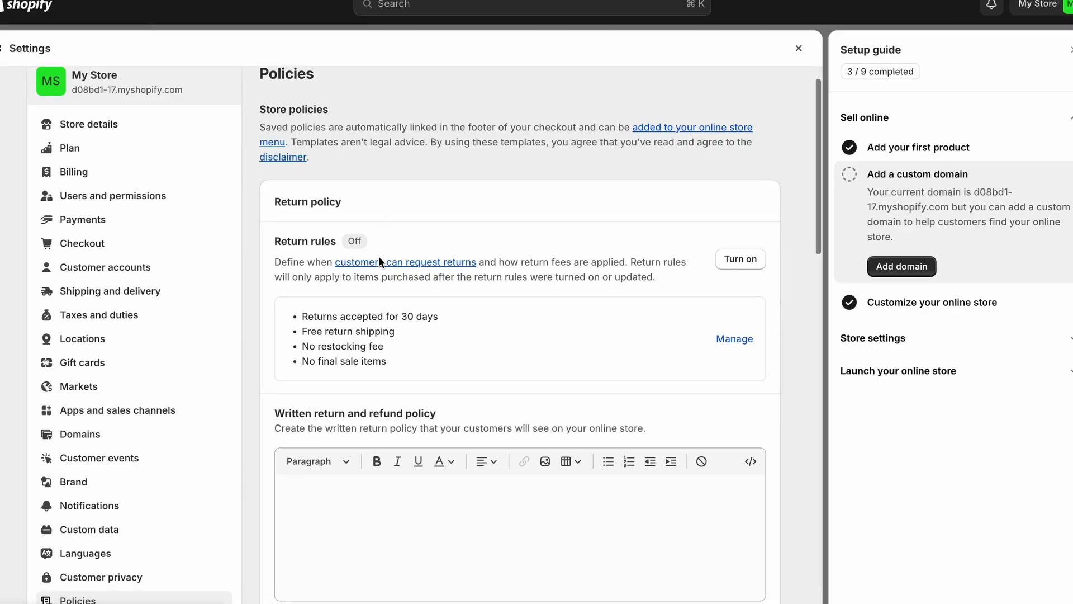
pyautogui.scroll(-1, 423, 240)
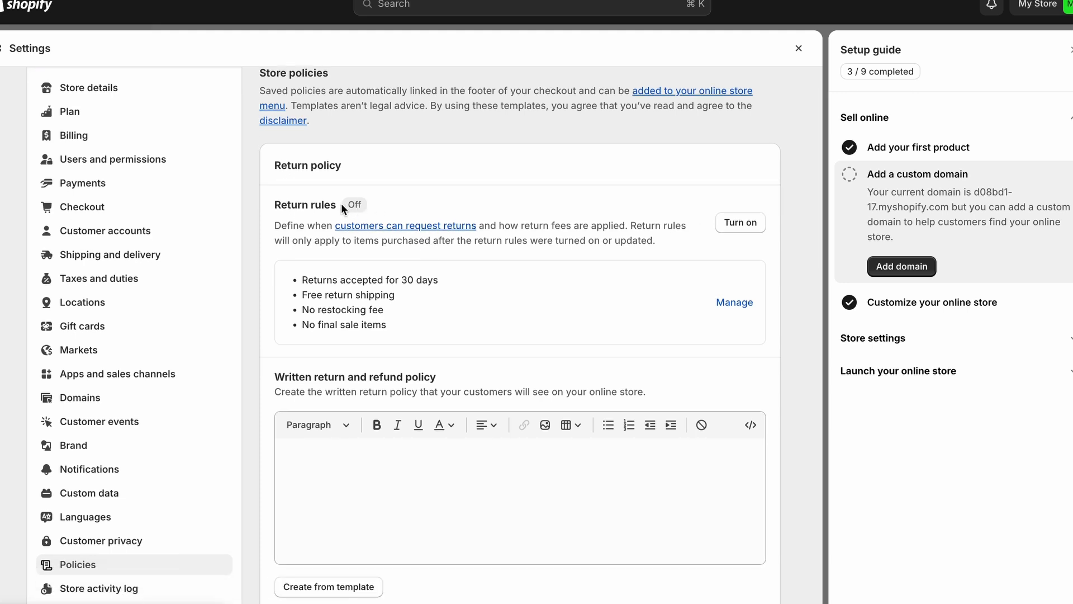
pyautogui.scroll(-3, 353, 209)
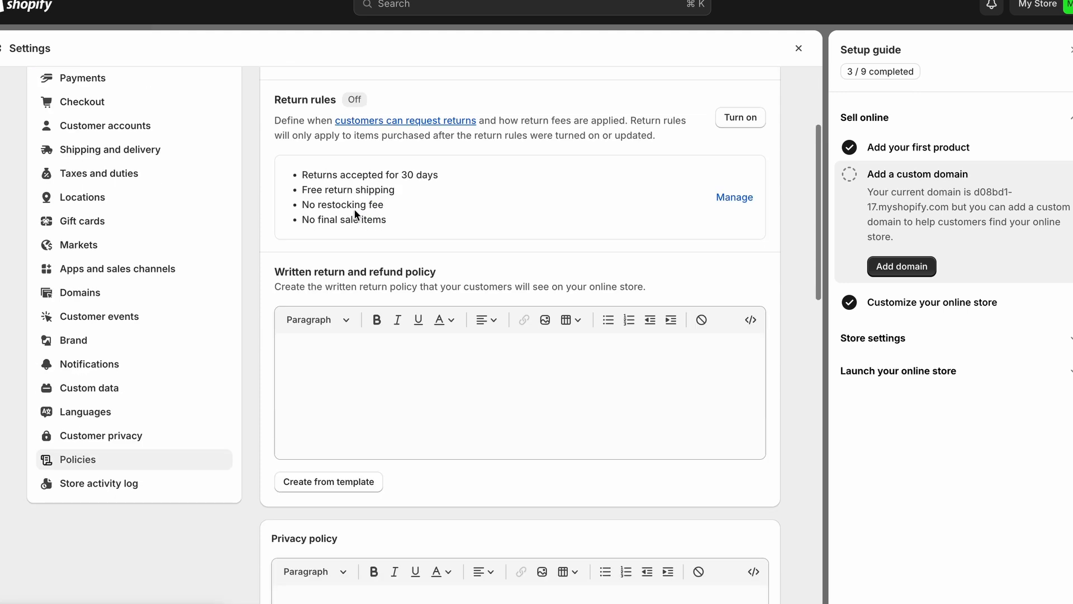
pyautogui.scroll(-1, 350, 247)
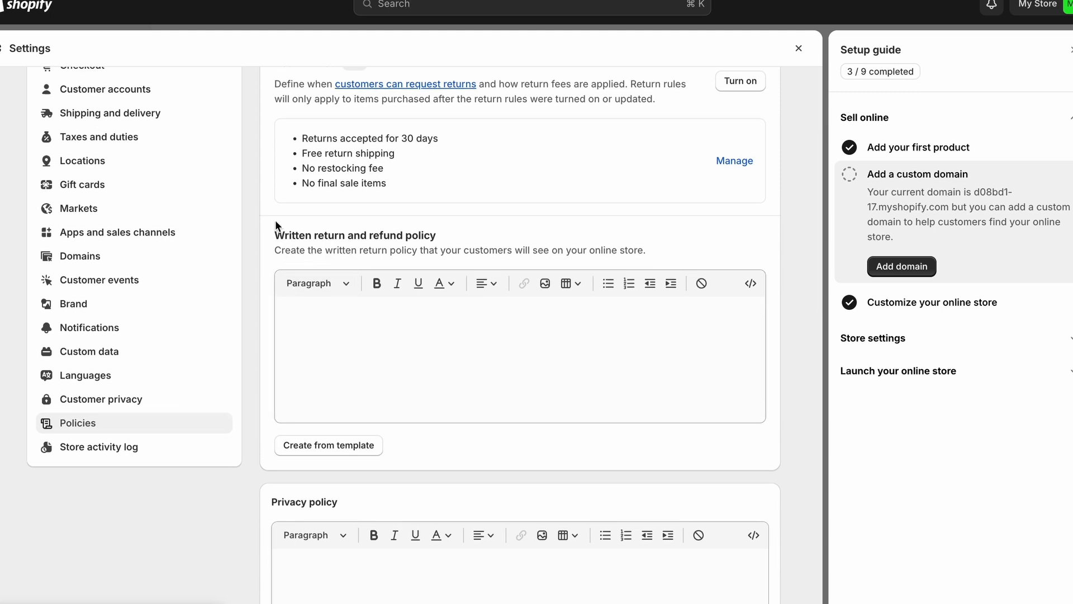
pyautogui.click(315, 309)
pyautogui.scroll(-5, 375, 397)
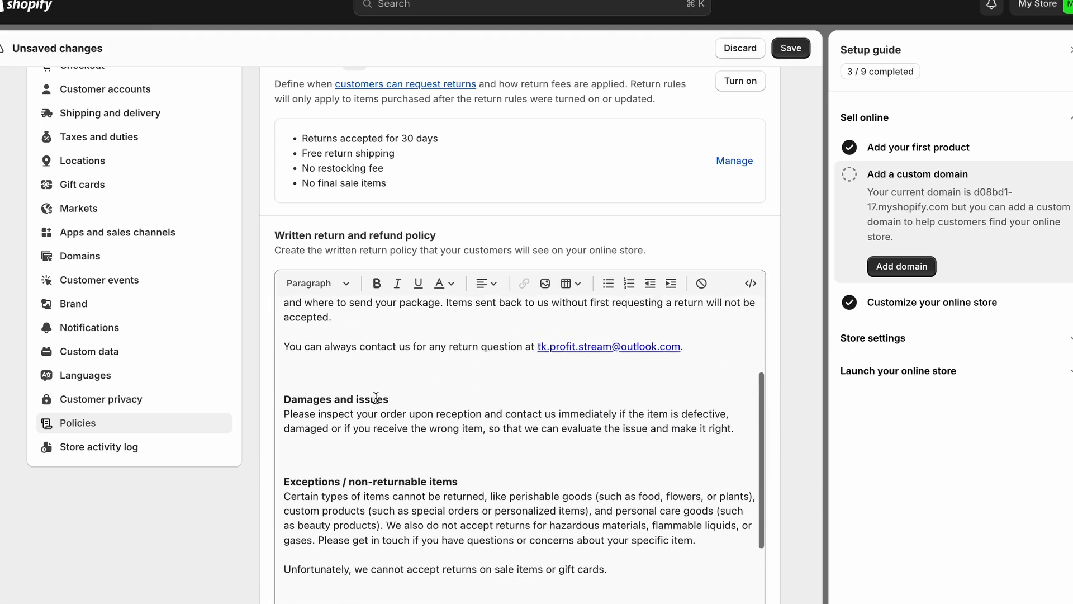
pyautogui.scroll(-3, 476, 162)
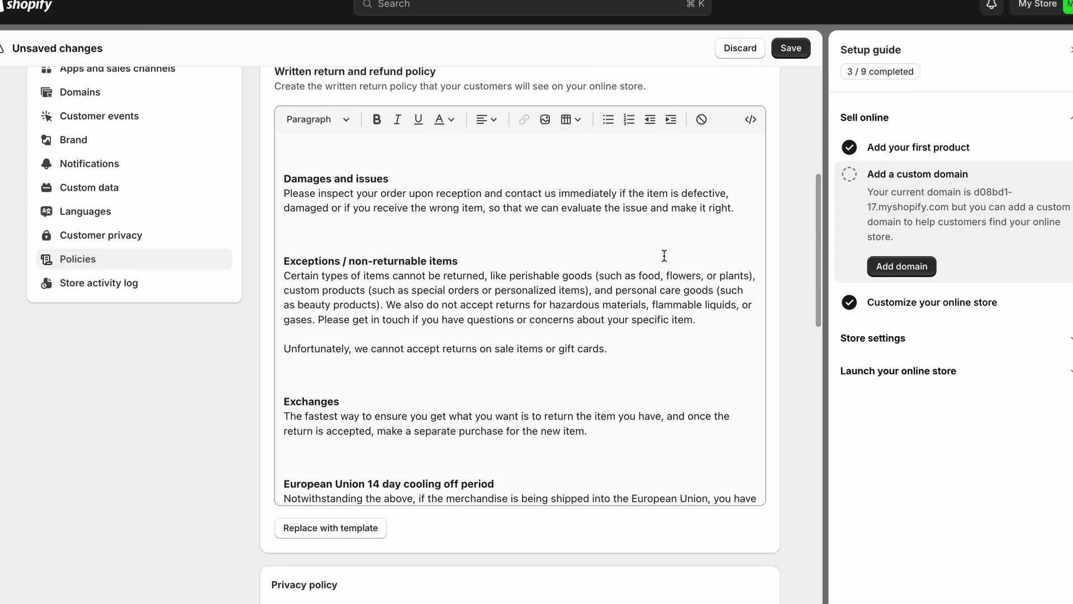
pyautogui.scroll(4, 664, 256)
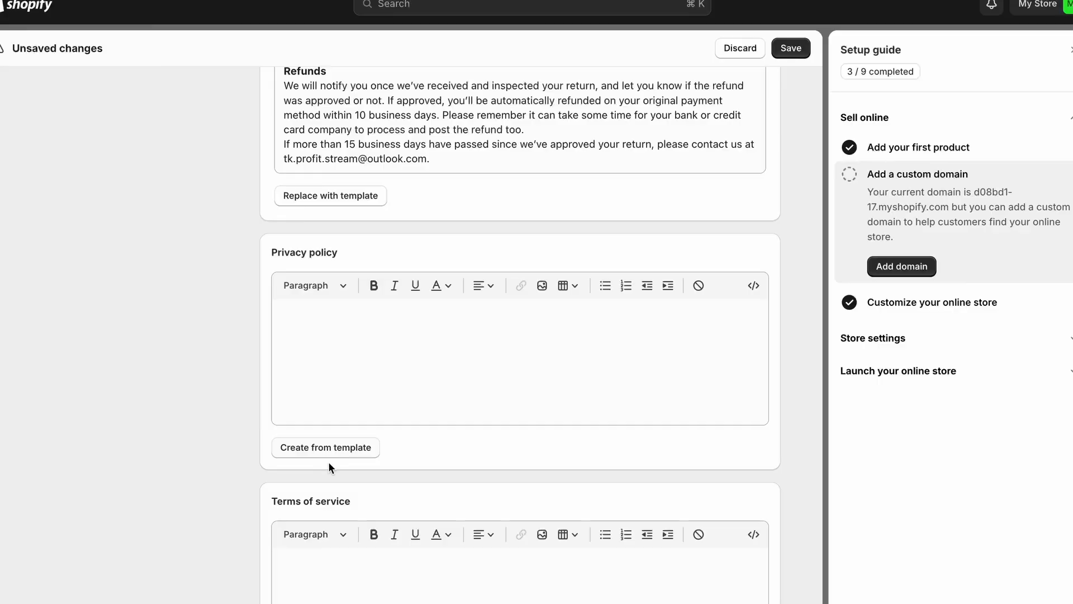
# Step: Fill the store's privacy policy from the template
pyautogui.scroll(-1, 279, 380)
pyautogui.click(319, 402)
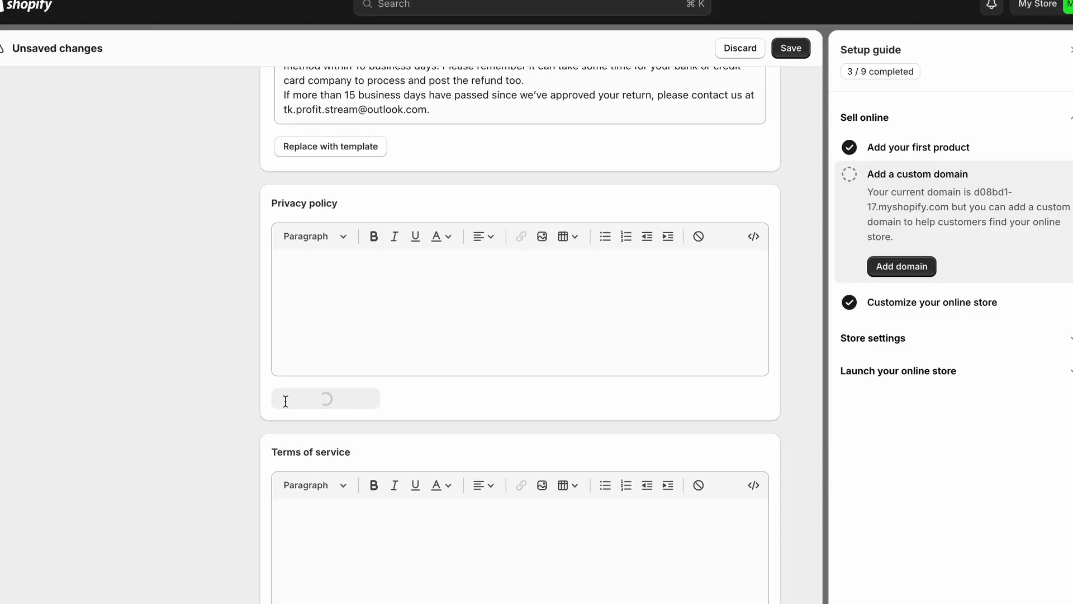
pyautogui.scroll(-7, 210, 421)
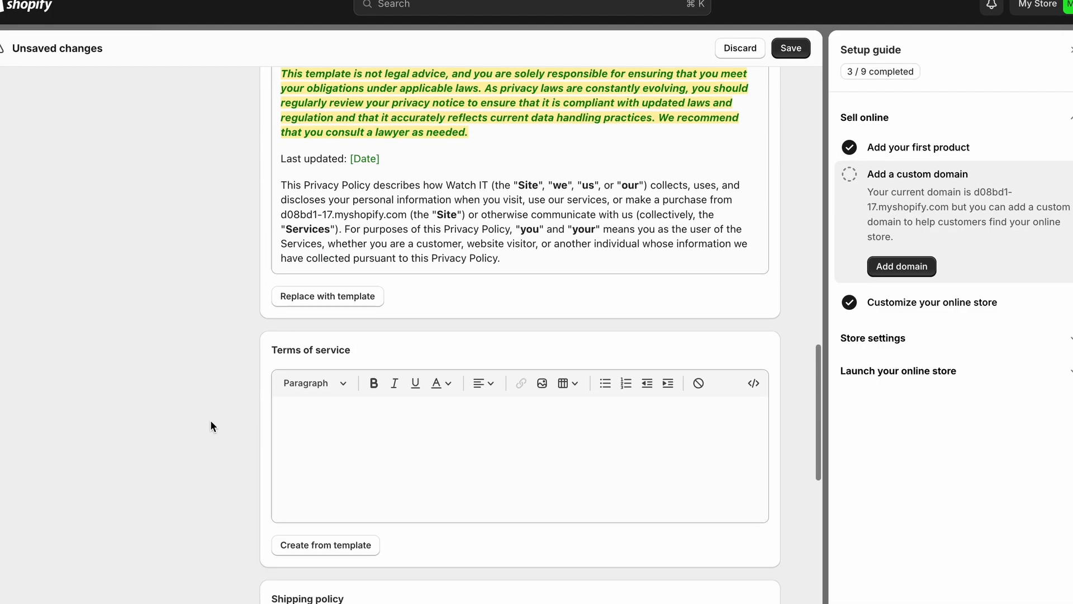
# Step: Fill the terms of service from the template and view the shipping policy and contact information sections
pyautogui.scroll(-2, 210, 420)
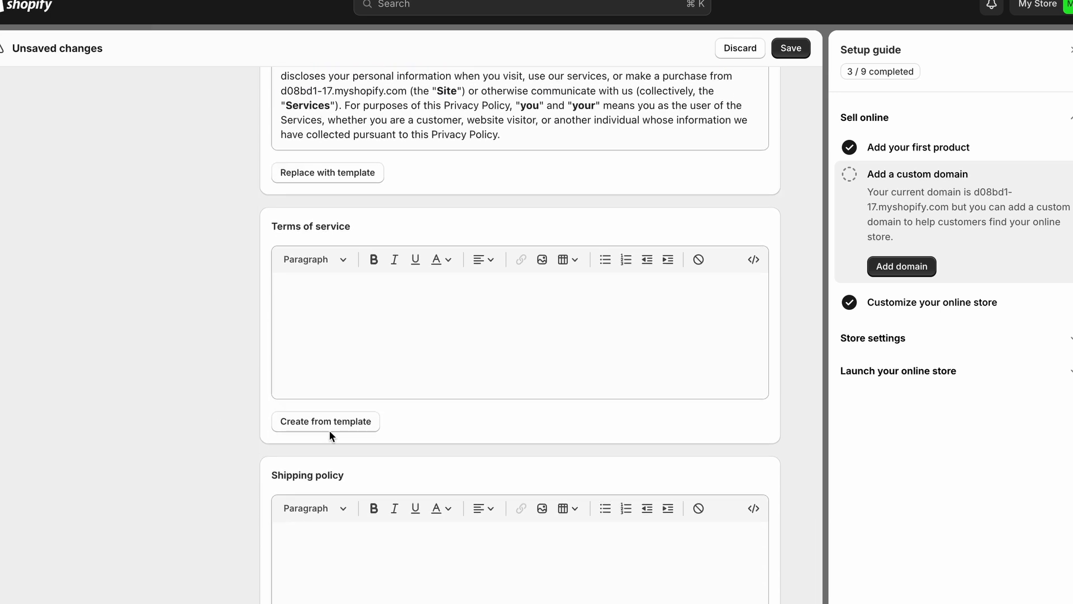
pyautogui.scroll(-15, 169, 471)
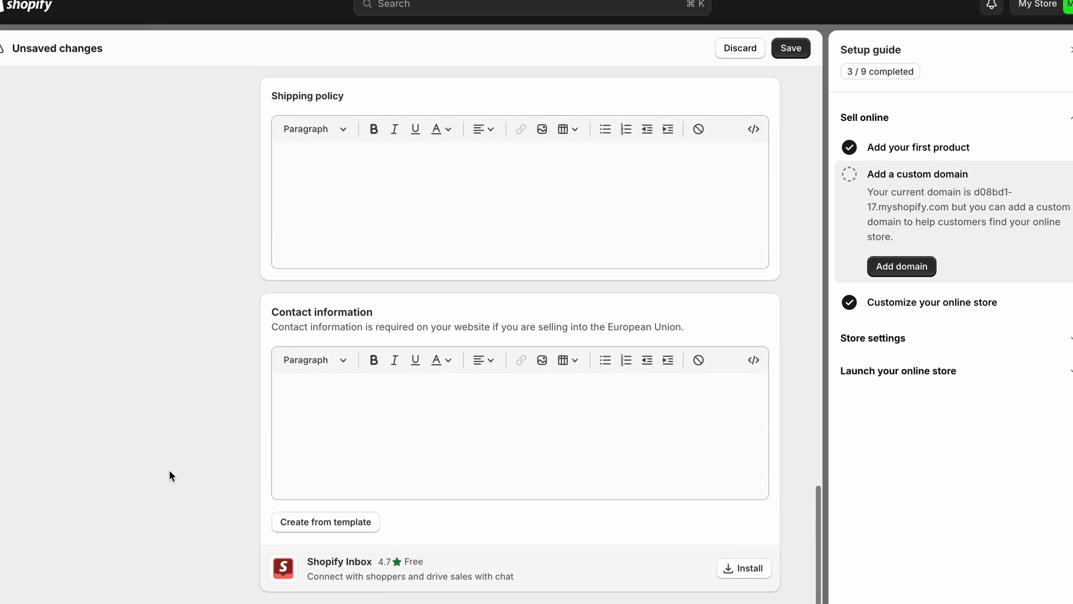
pyautogui.scroll(2, 169, 475)
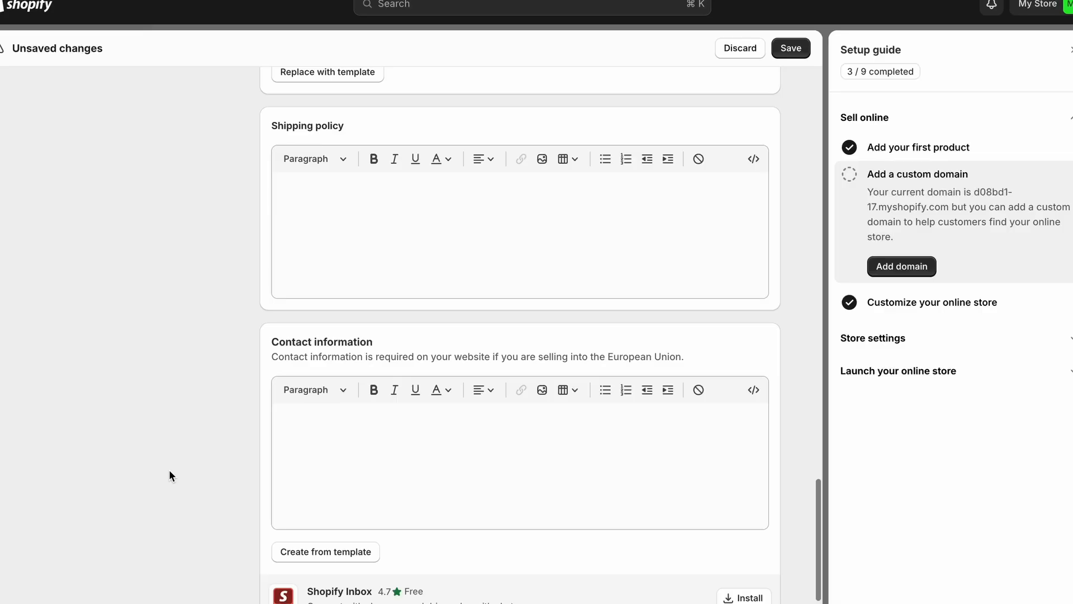
pyautogui.scroll(-2, 239, 447)
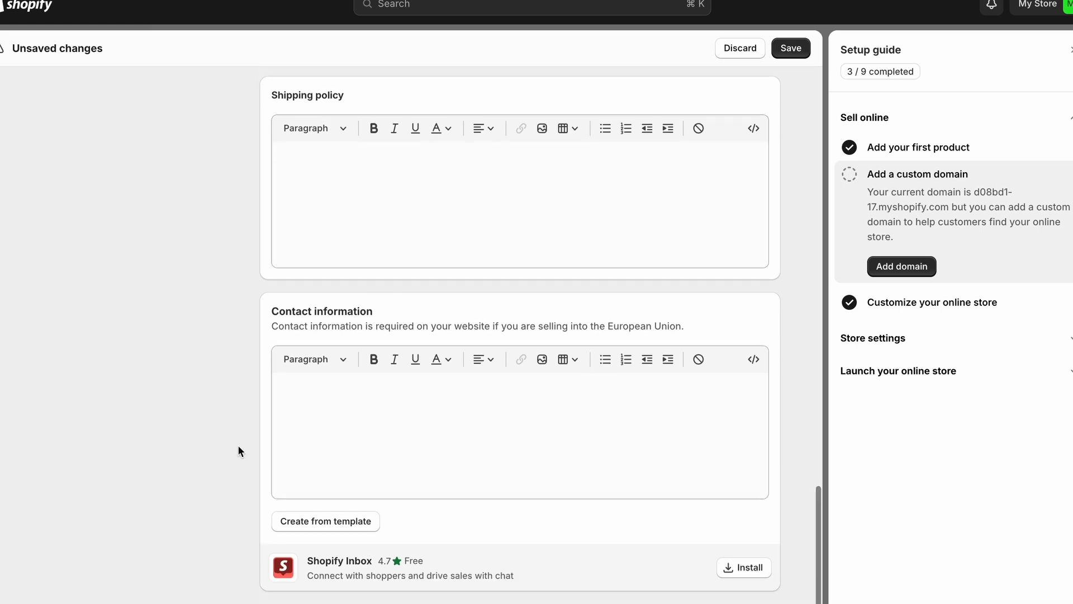